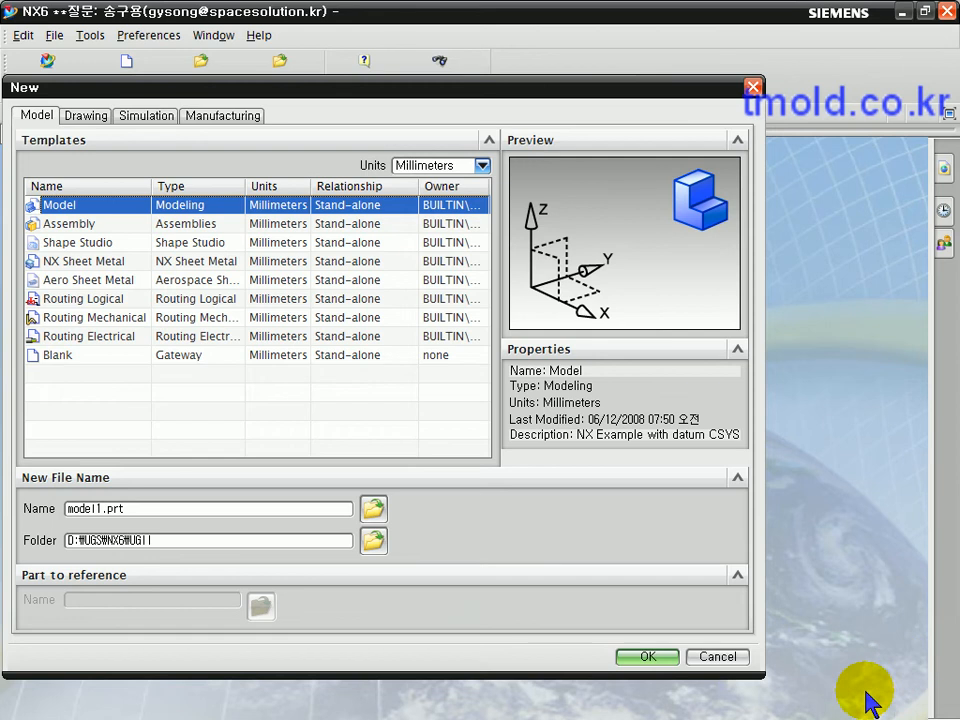
Review the Model, Drawing, Simulation and Manufacturing template lists for a new file without creating one.
left_click(724, 658)
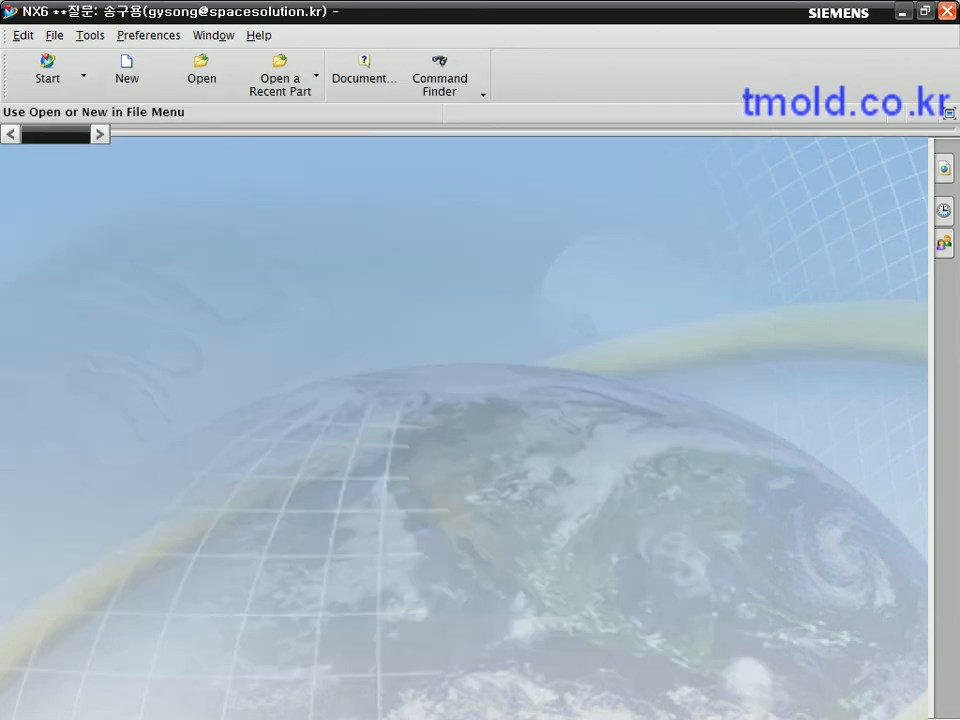
key("alt+Tab")
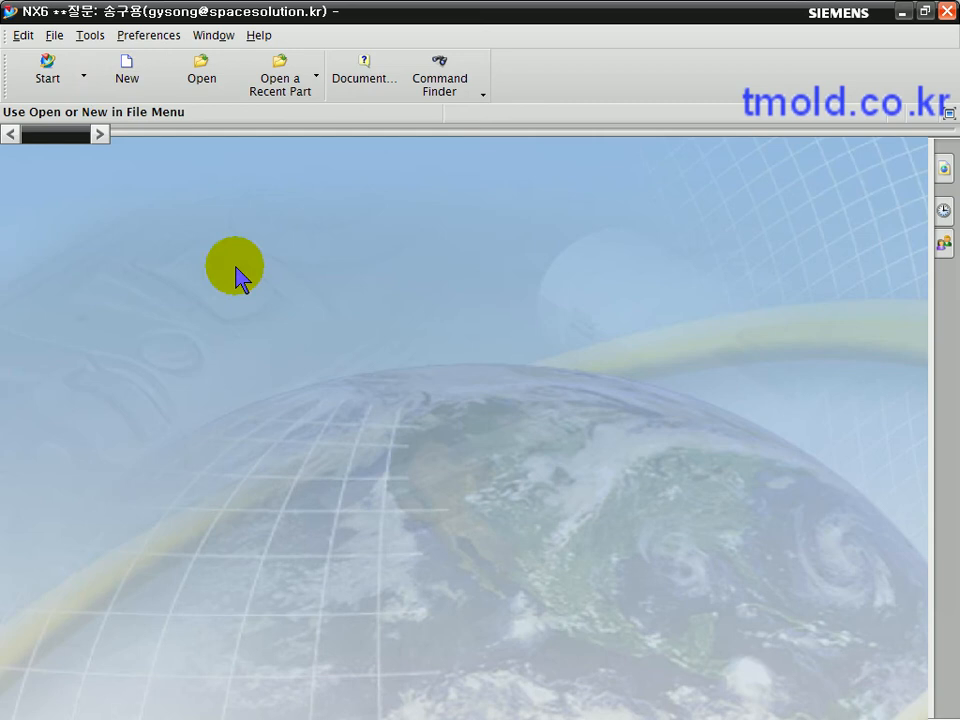
left_click(108, 80)
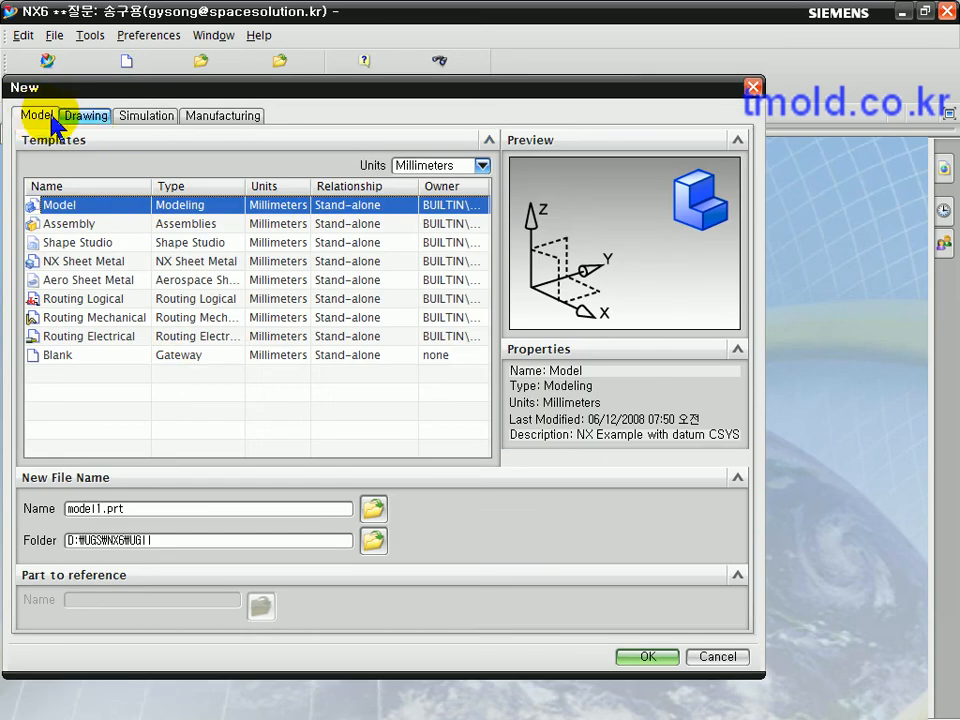
left_click(82, 115)
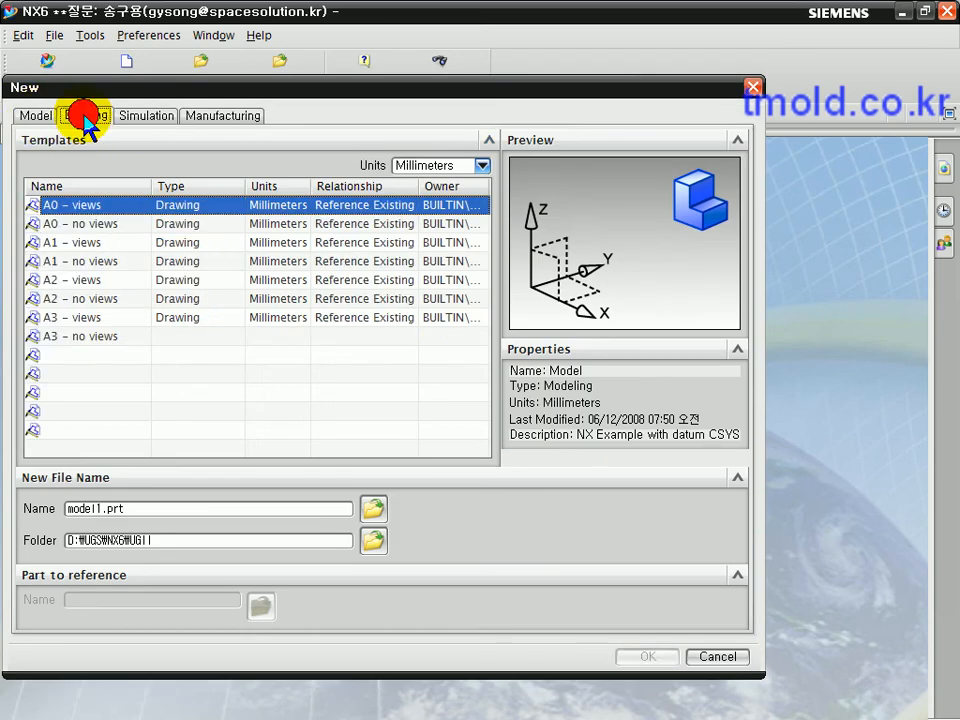
left_click(140, 116)
left_click(185, 116)
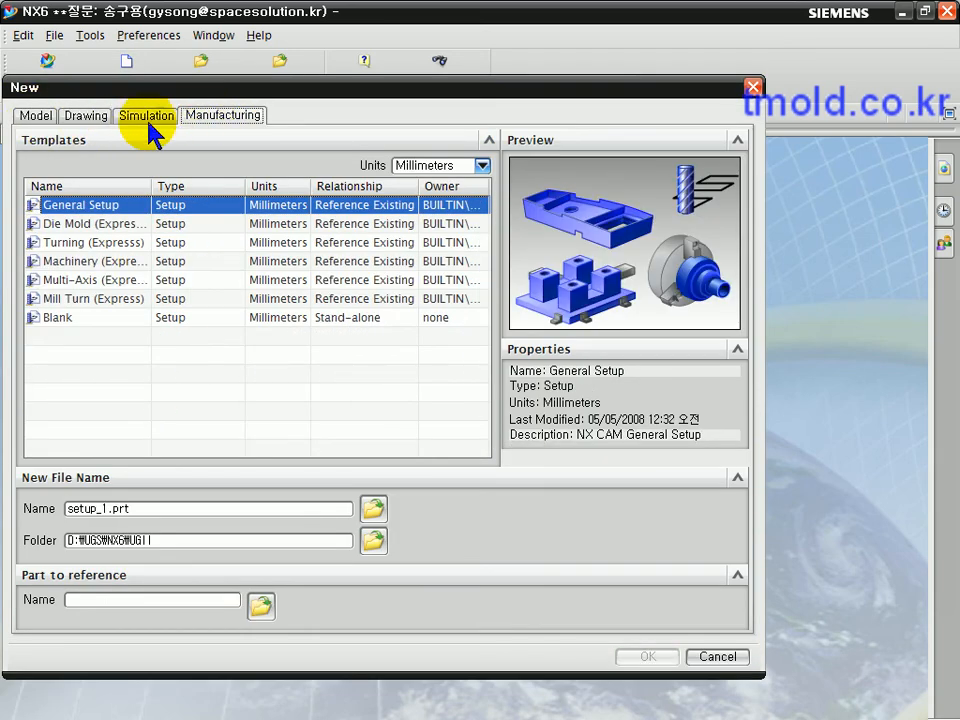
left_click(34, 115)
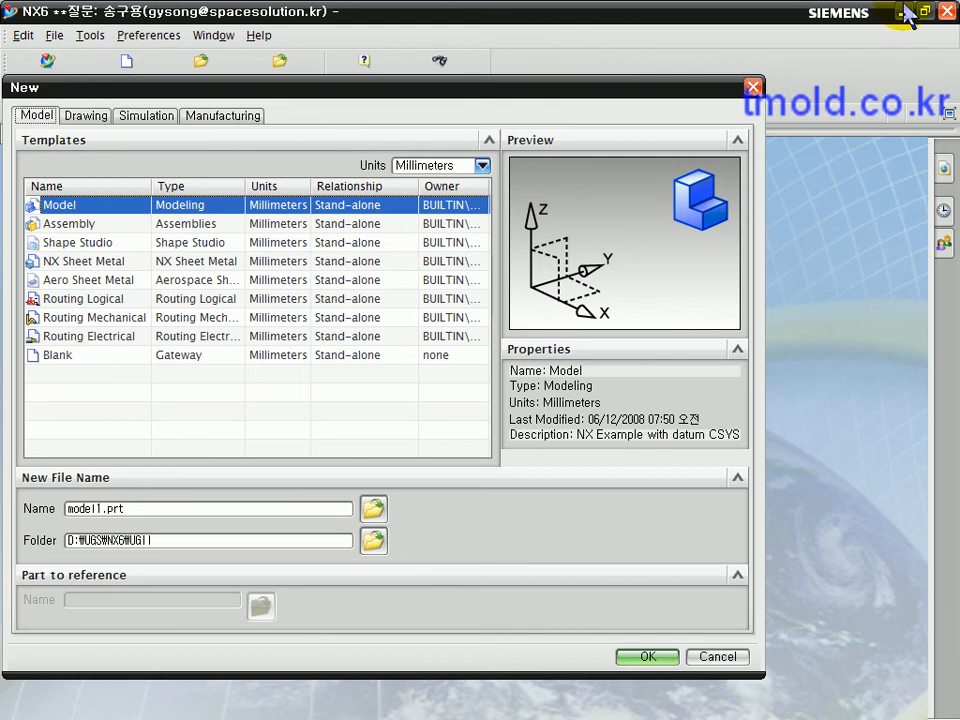
left_click(753, 88)
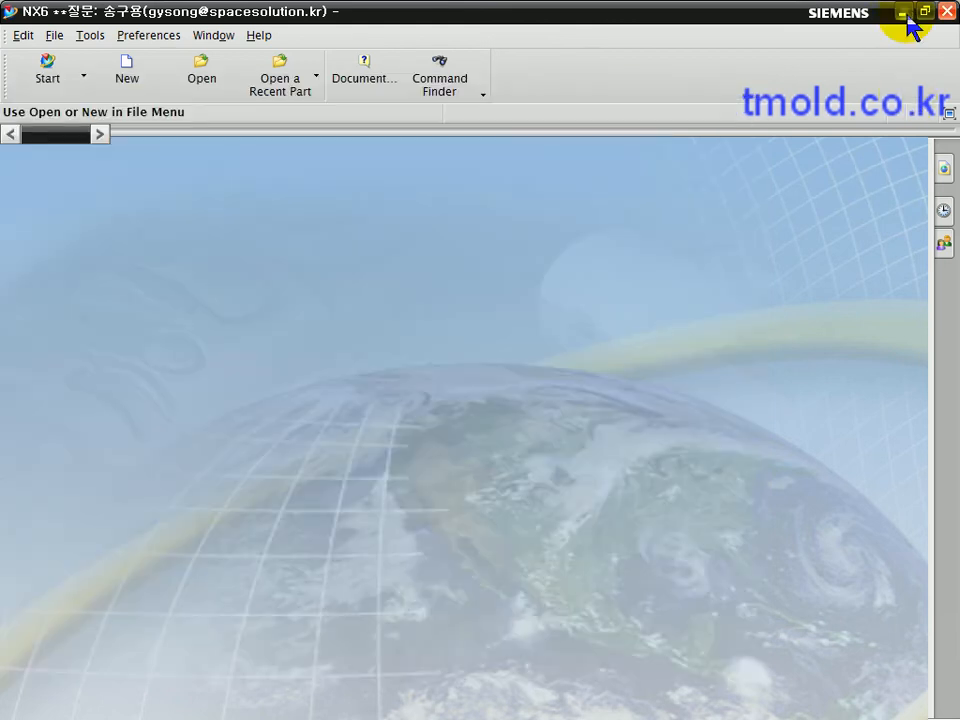
Check the target path in the properties of the NX 6.0 desktop shortcut to locate the installation's UGII folder.
left_click(903, 13)
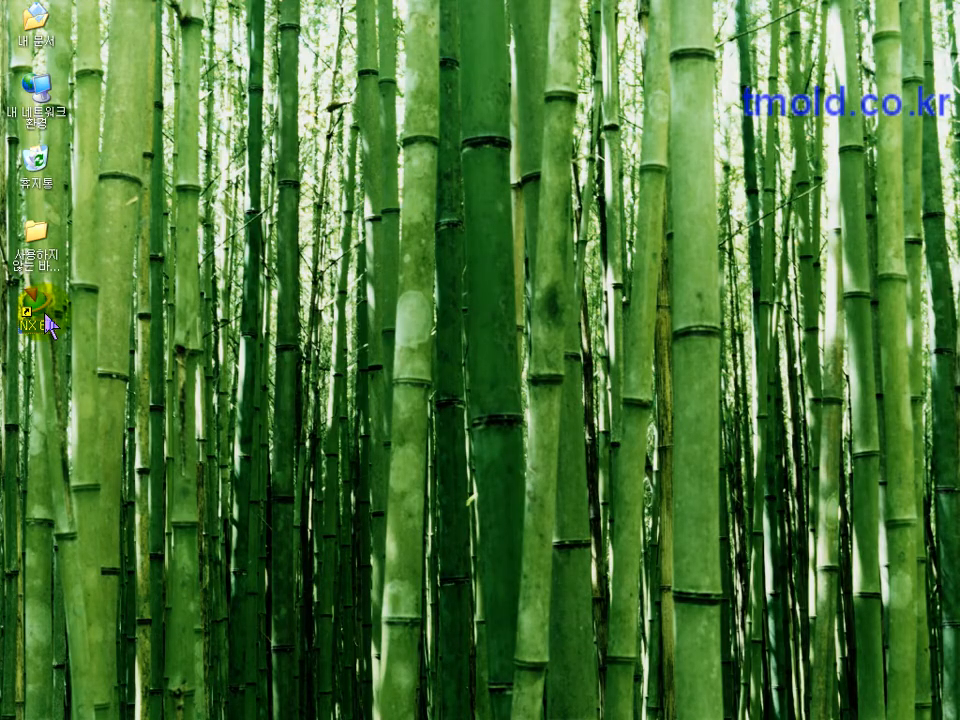
right_click(47, 322)
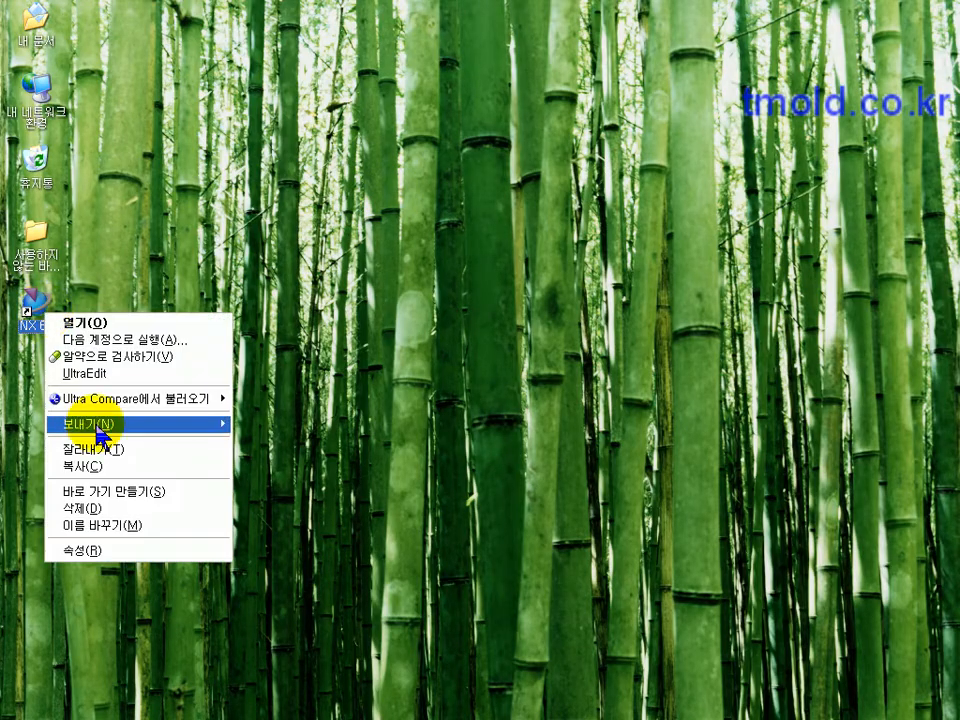
left_click(115, 549)
left_click(226, 453)
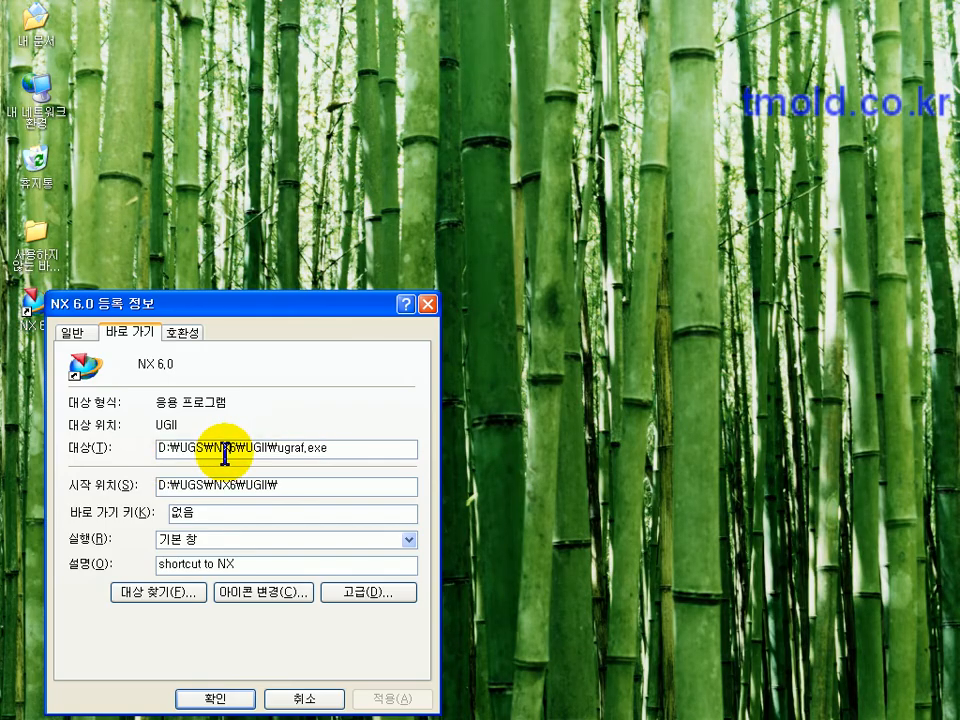
left_click_drag(159, 453, 263, 453)
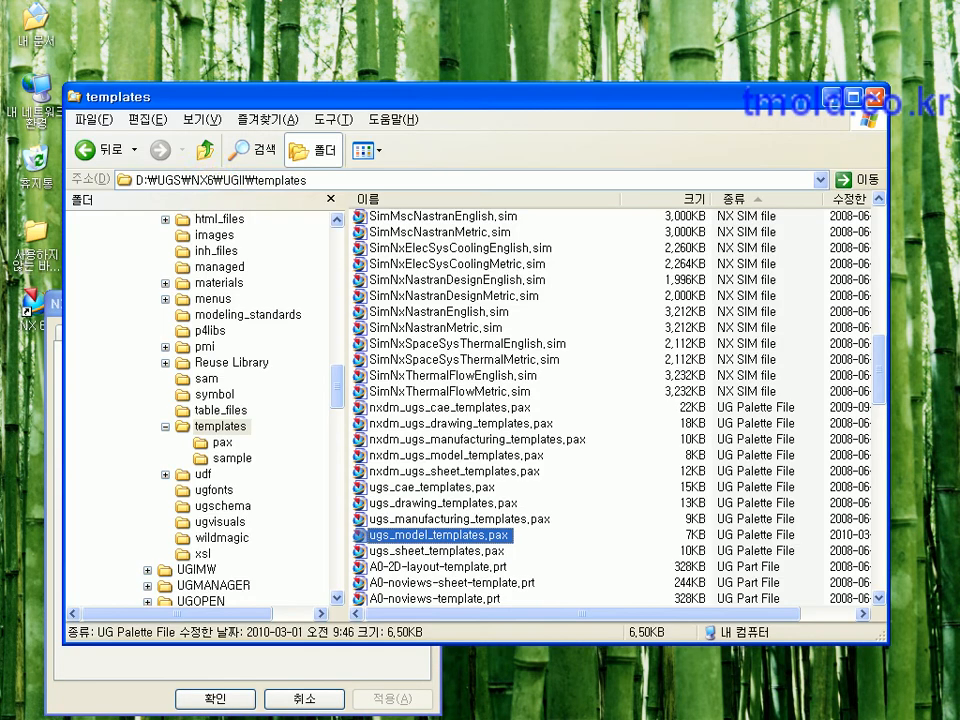
Open the D:\UGS\NX6\UGII\templates folder in the file explorer and sort its files by type to reach the palette files.
left_click(200, 181)
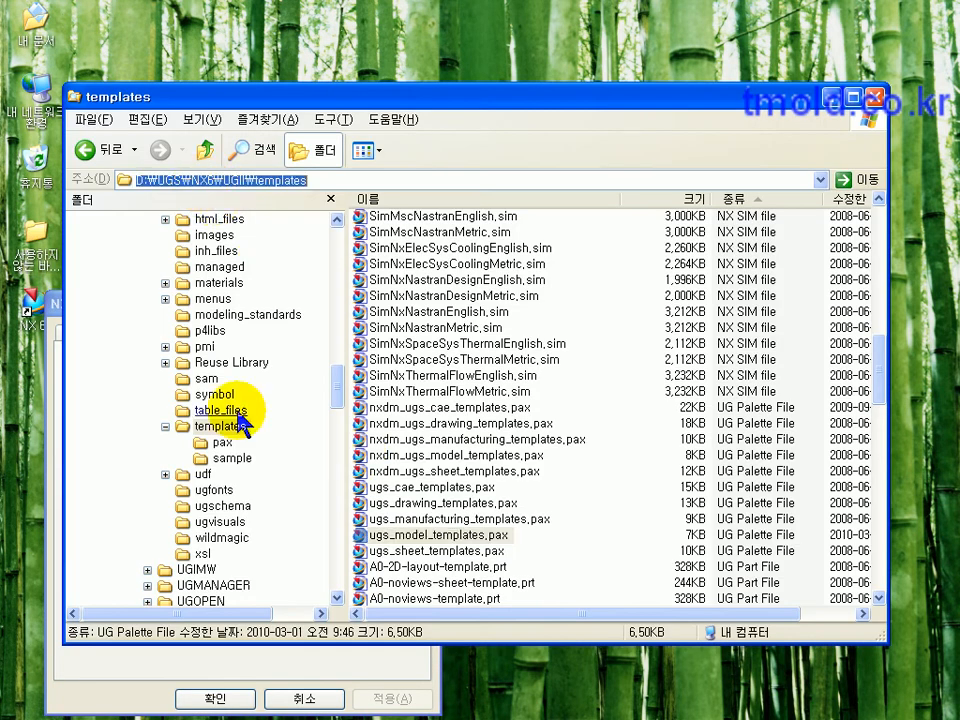
left_click_drag(337, 390, 337, 376)
left_click(187, 314)
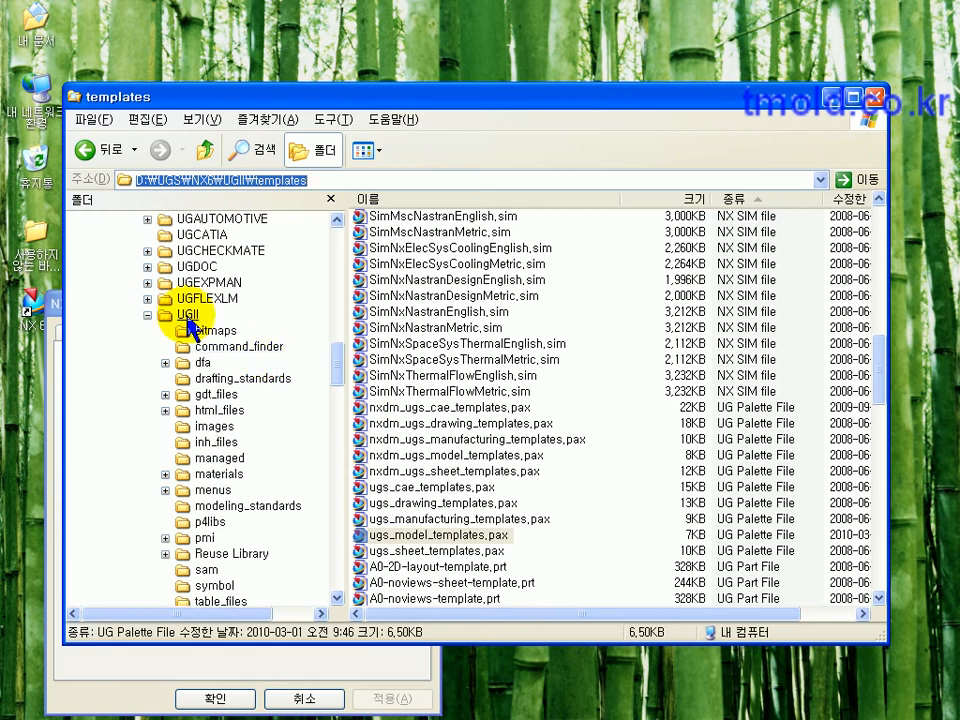
double_click(412, 503)
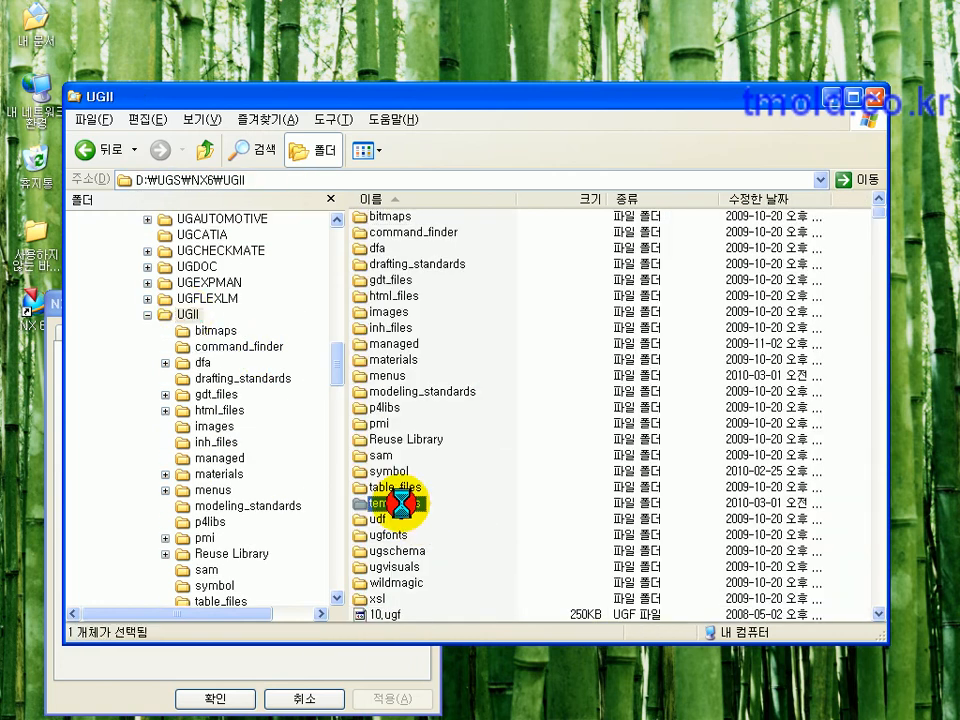
left_click(765, 200)
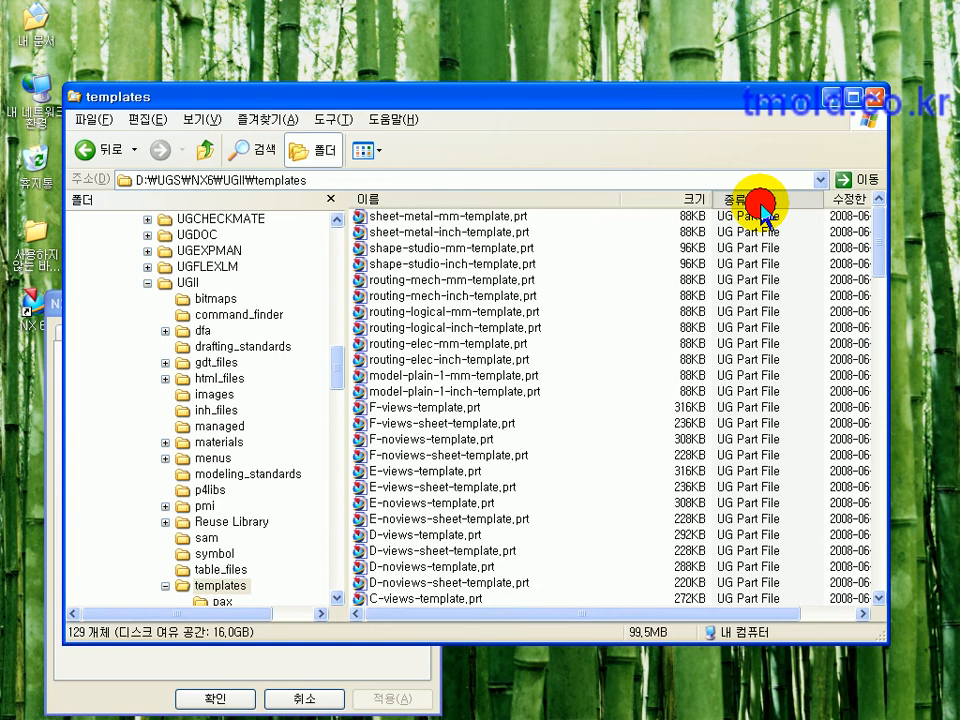
left_click(767, 199)
left_click_drag(876, 247, 878, 396)
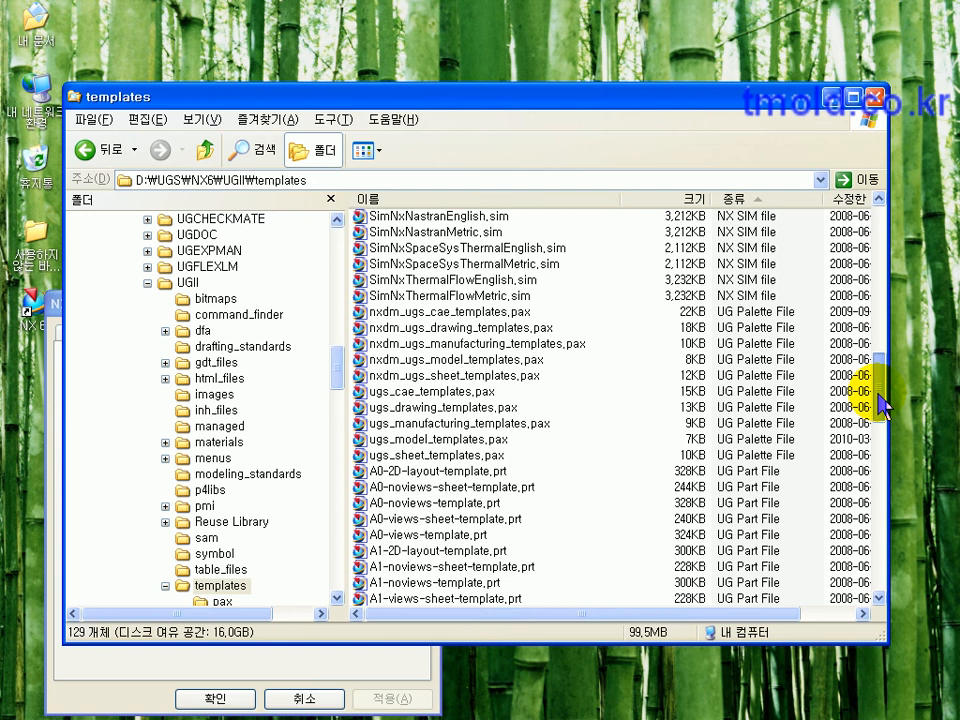
Open ugs_model_templates.pax from the templates folder in UltraEdit and clear the text selection around the d2 entry.
left_click(452, 410)
left_click(445, 442)
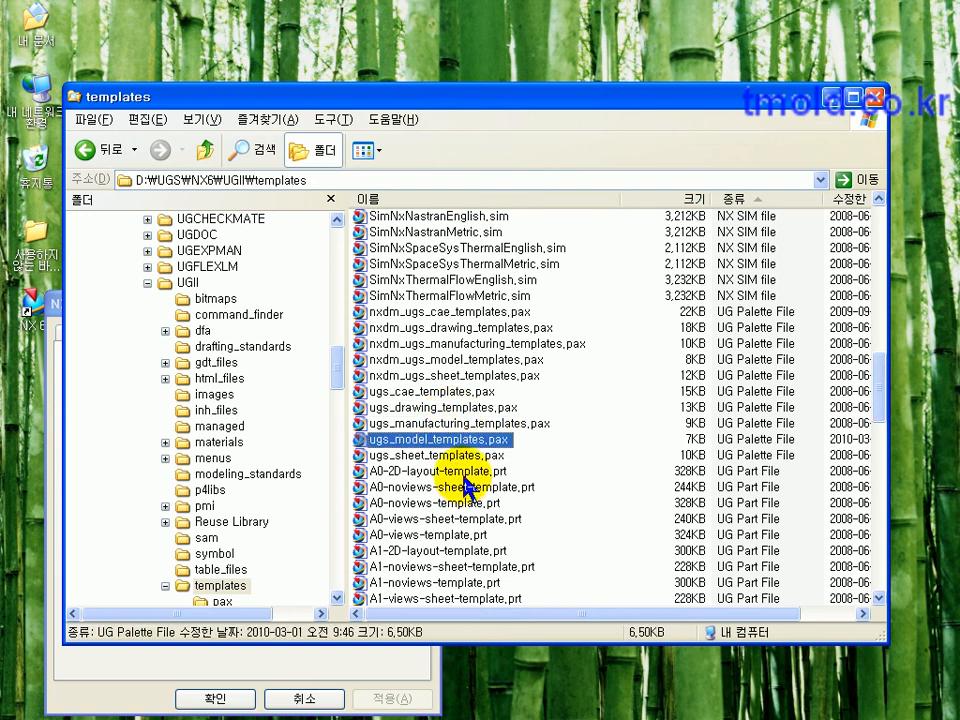
right_click(461, 441)
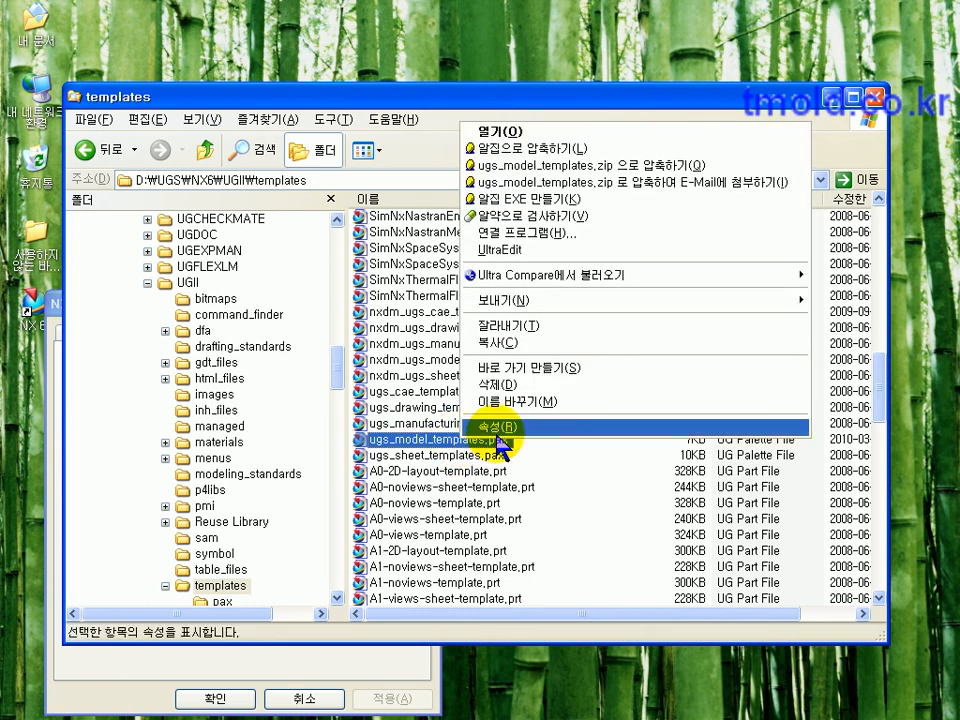
left_click(540, 249)
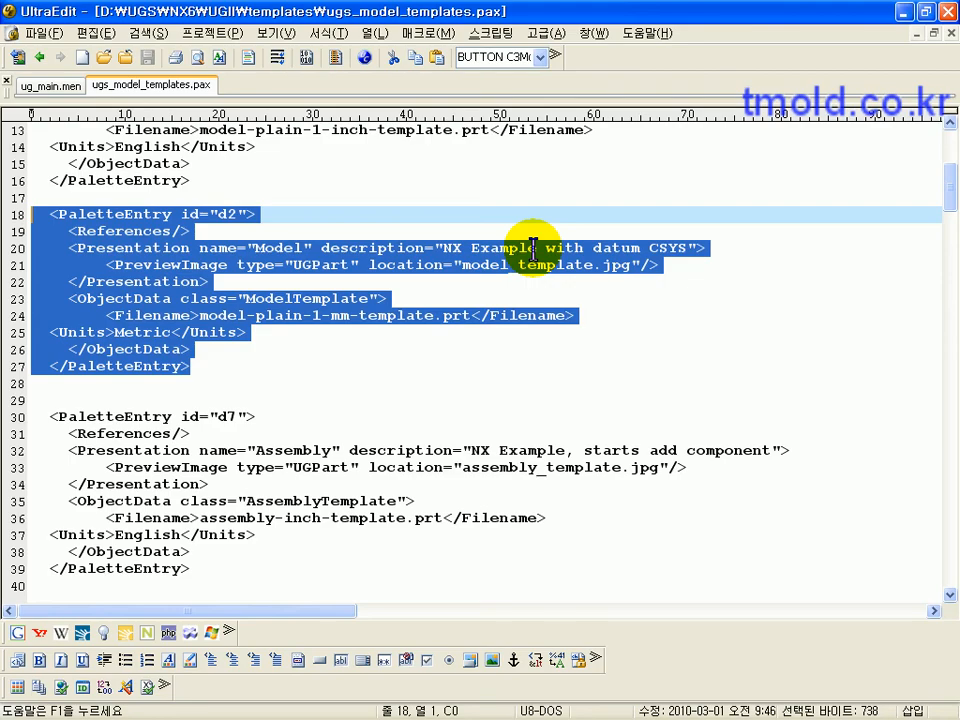
left_click(416, 394)
left_click(306, 385)
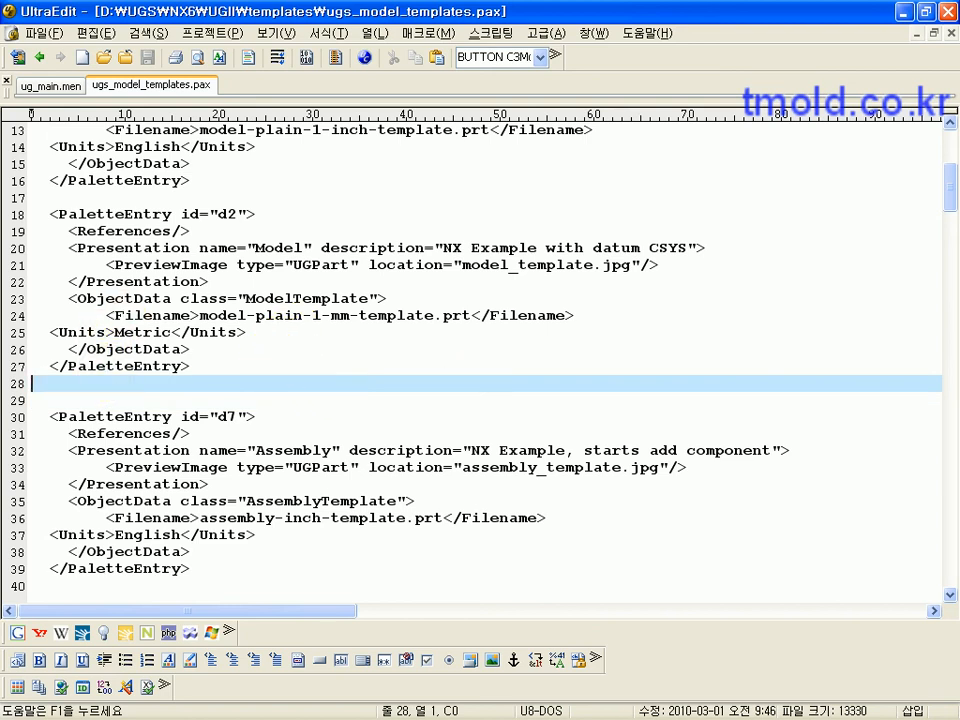
Switch to the PowerPoint slide on template settings and examine the d2 PaletteEntry id and the Model presentation name.
key("alt+Tab")
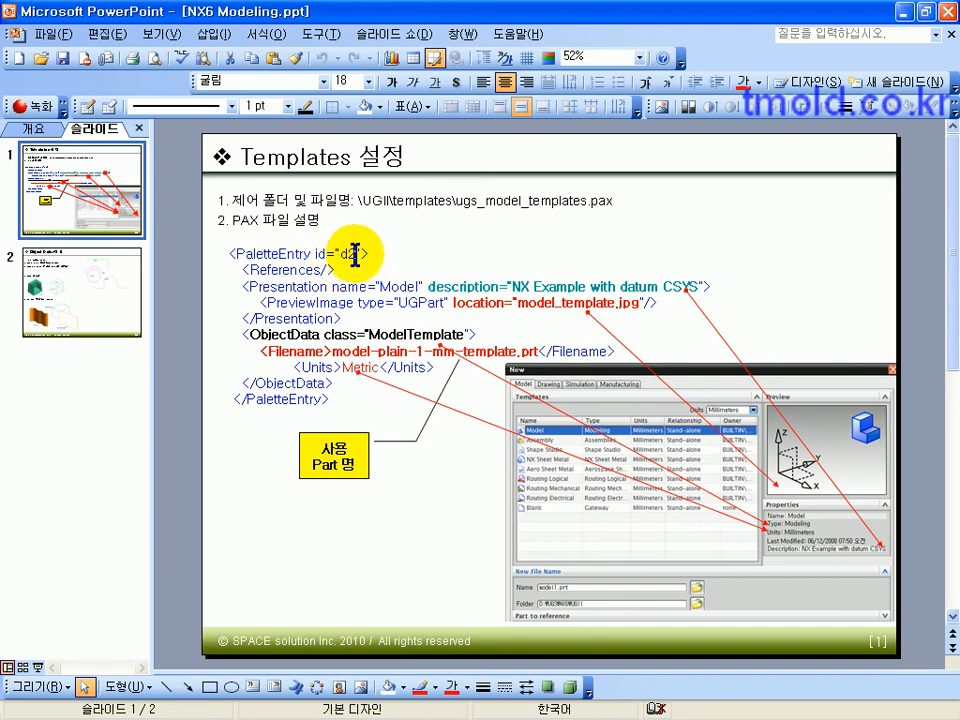
left_click(279, 266)
left_click_drag(279, 266, 221, 254)
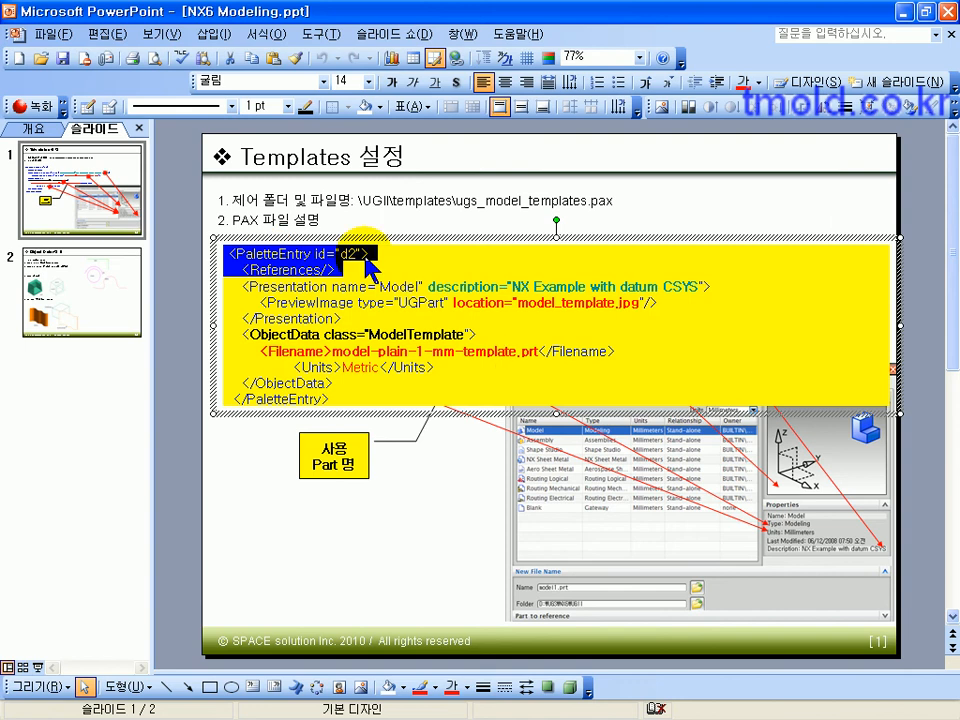
left_click(395, 292)
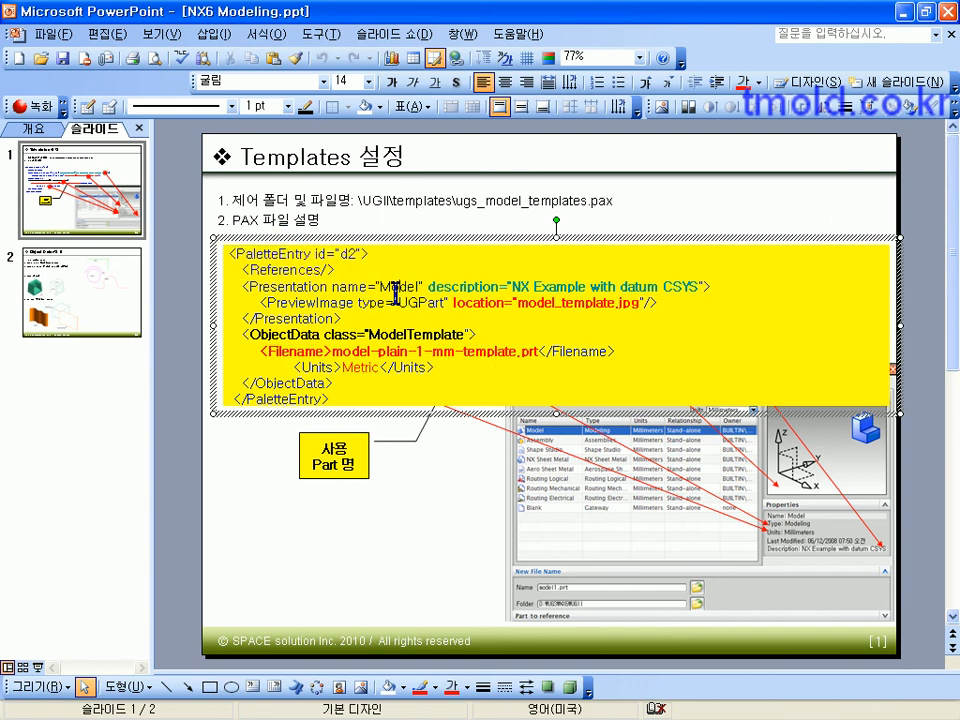
left_click_drag(381, 286, 399, 287)
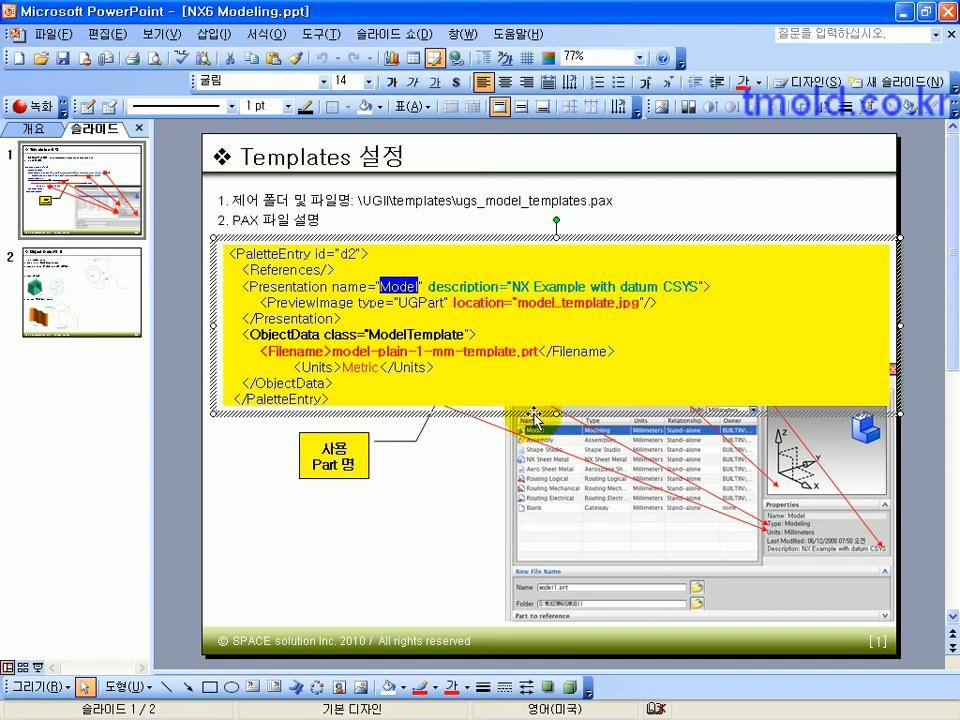
left_click(450, 512)
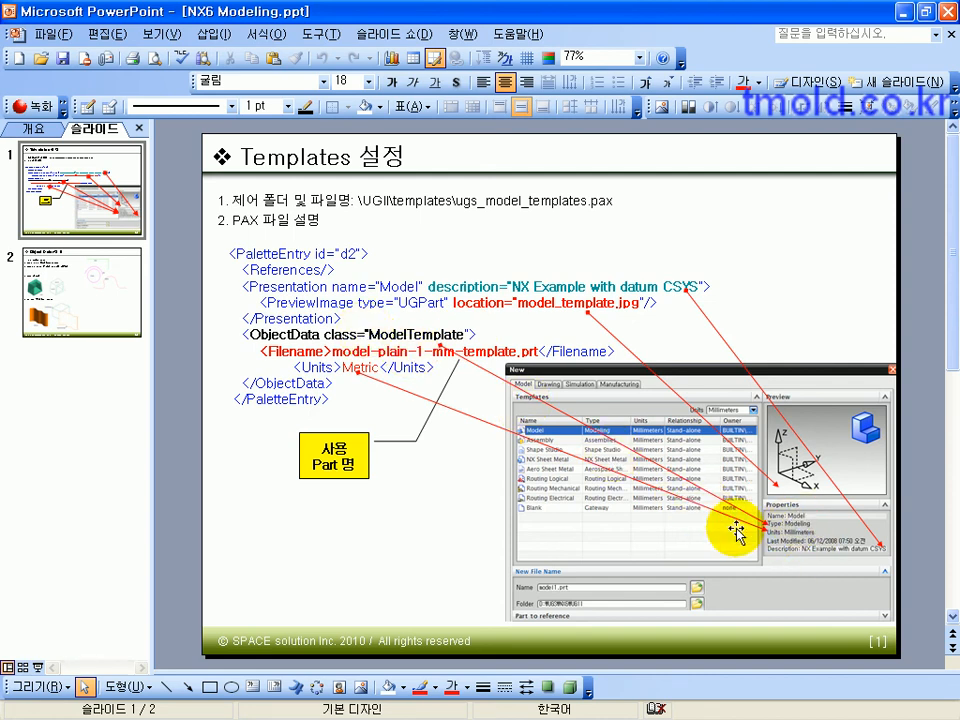
Return to the PAX file in UltraEdit and examine the ObjectData class values of the Aero Sheet Metal, NX Sheet Metal and Shape Studio entries.
key("alt+Tab")
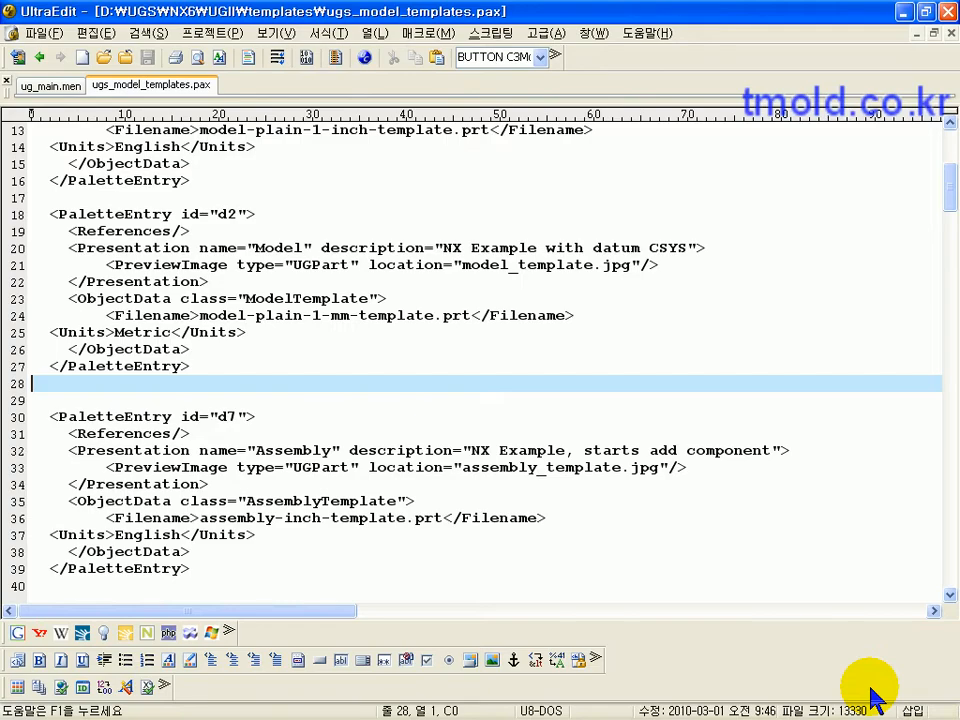
left_click_drag(948, 252, 948, 362)
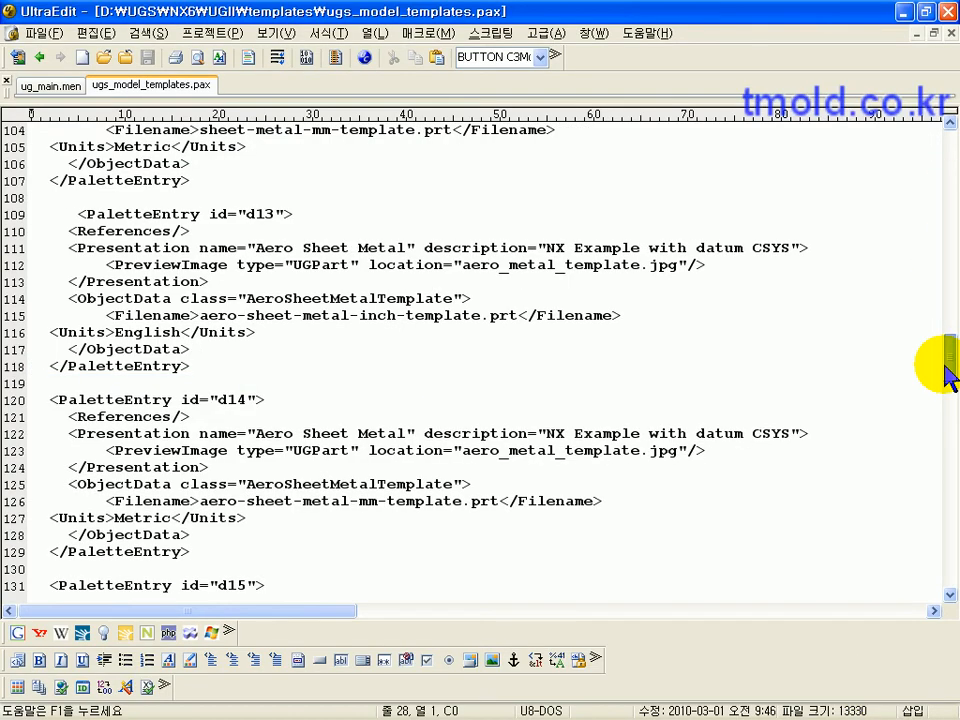
left_click(343, 365)
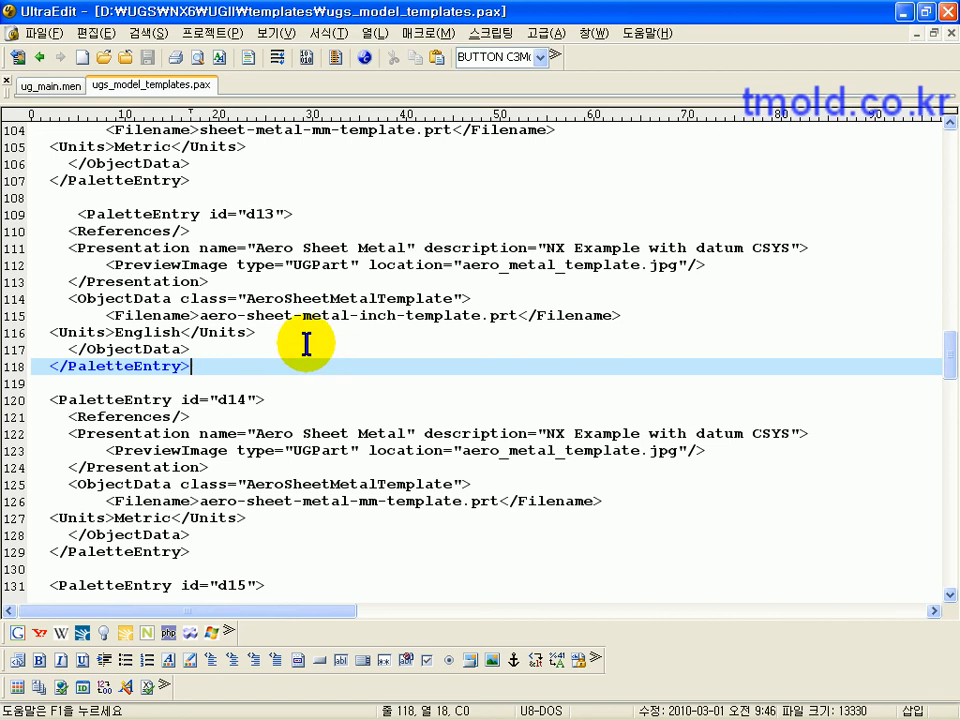
left_click_drag(246, 300, 463, 300)
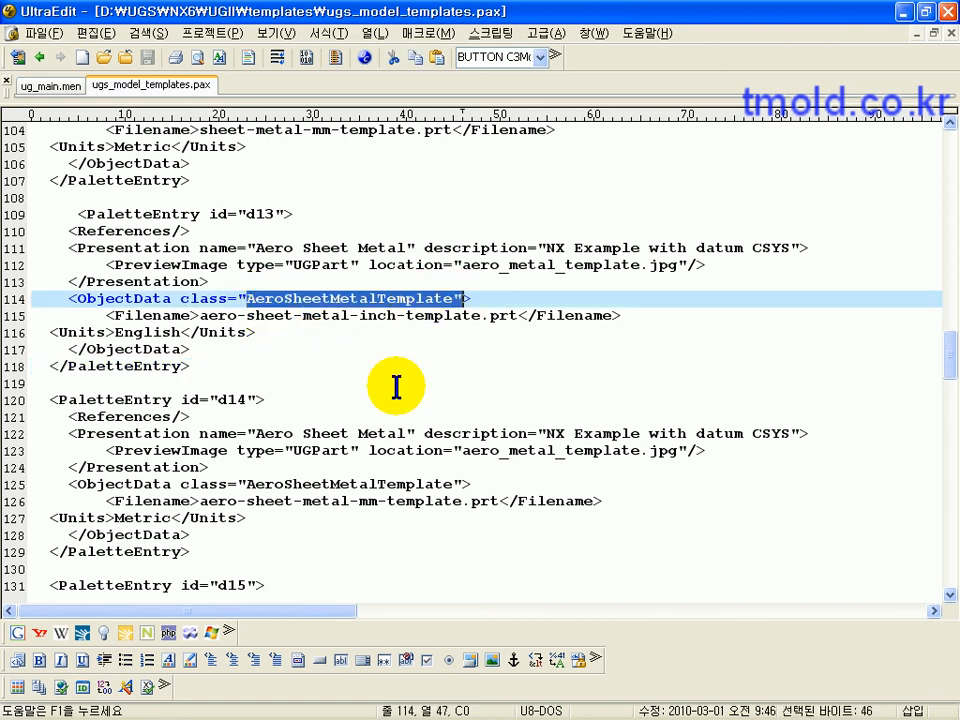
scroll(330, 345, "up", 6)
left_click_drag(246, 231, 393, 231)
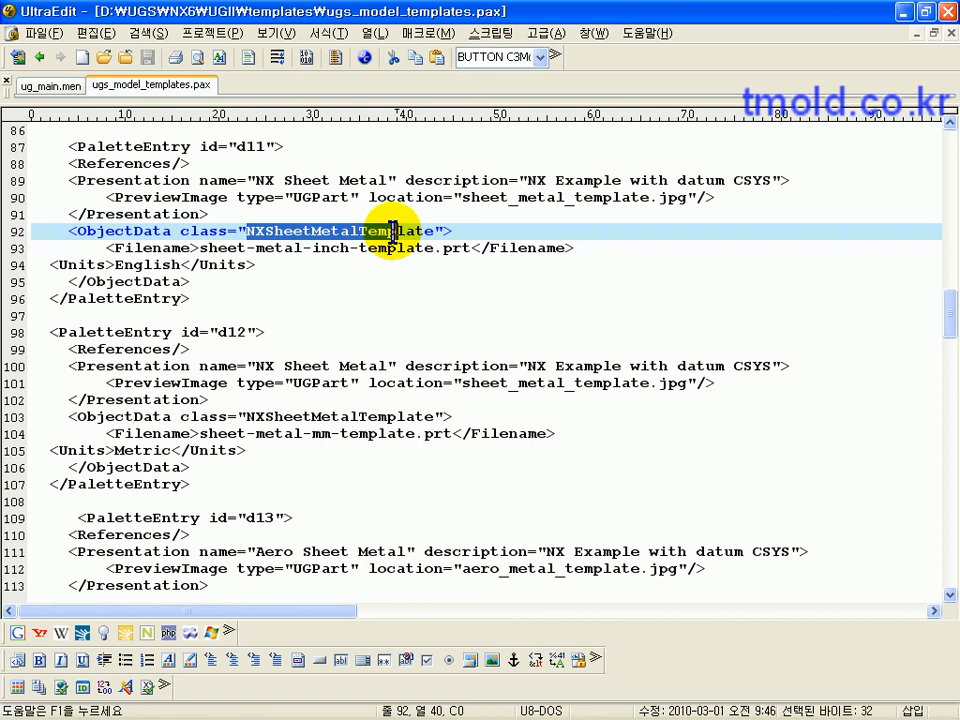
scroll(414, 358, "up", 8)
left_click_drag(244, 264, 362, 264)
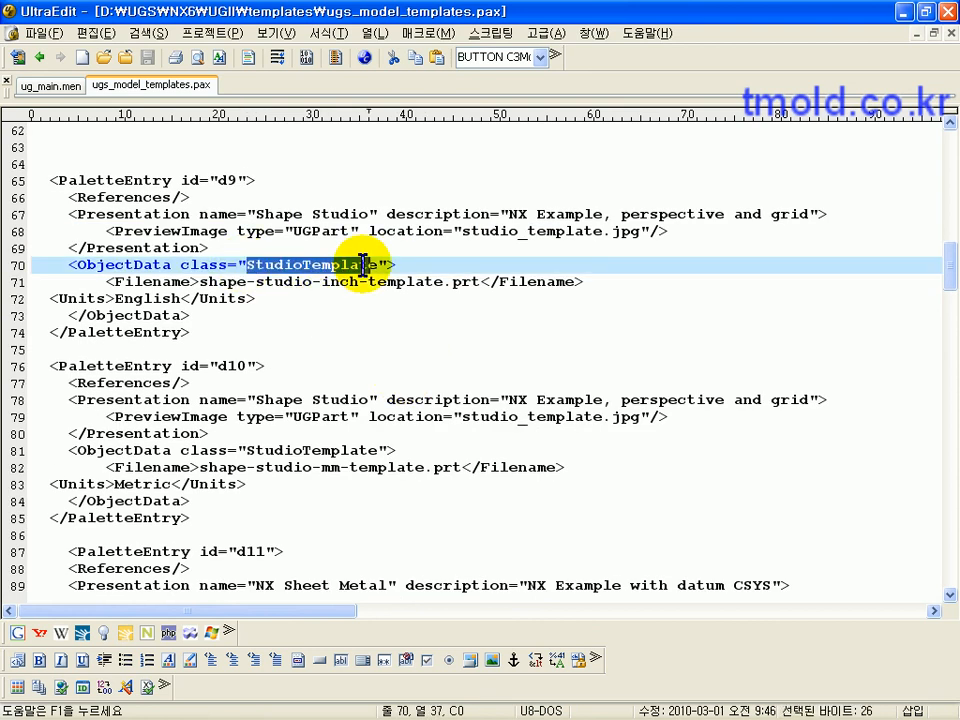
scroll(381, 381, "up", 20)
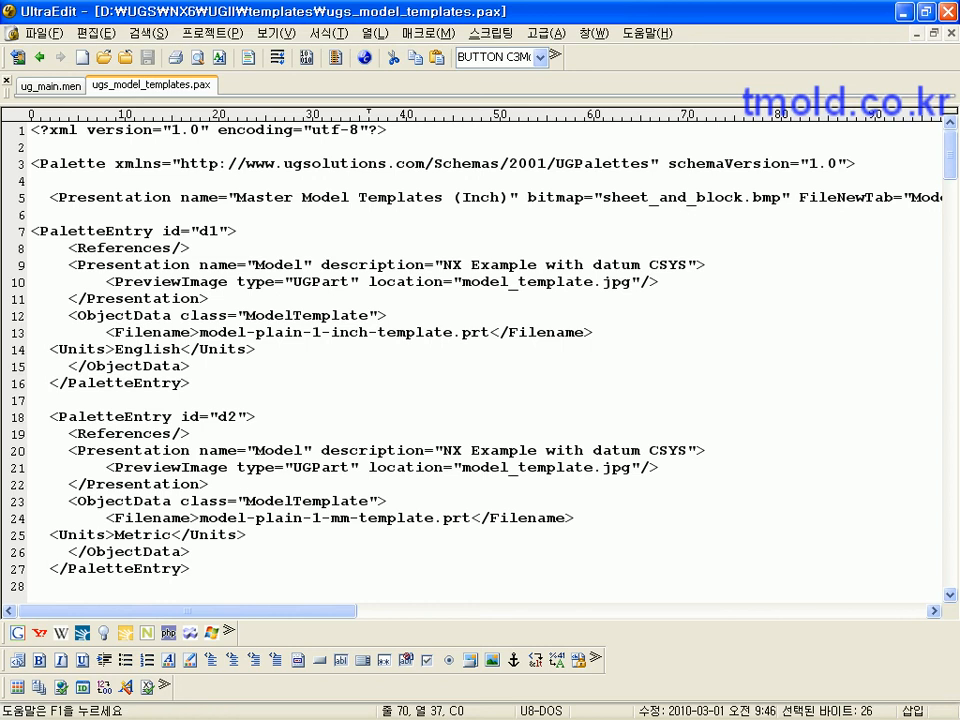
Check the model-plain-1-mm-template.prt file name on the PowerPoint slide, then go back to the PAX file in UltraEdit.
key("alt+Tab")
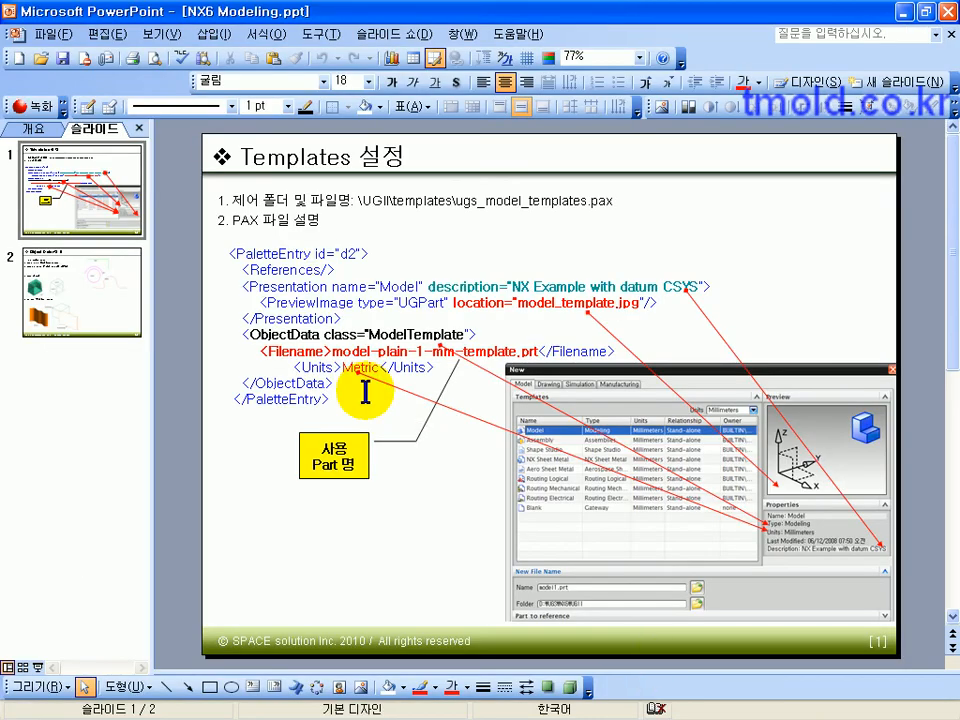
left_click_drag(333, 351, 538, 355)
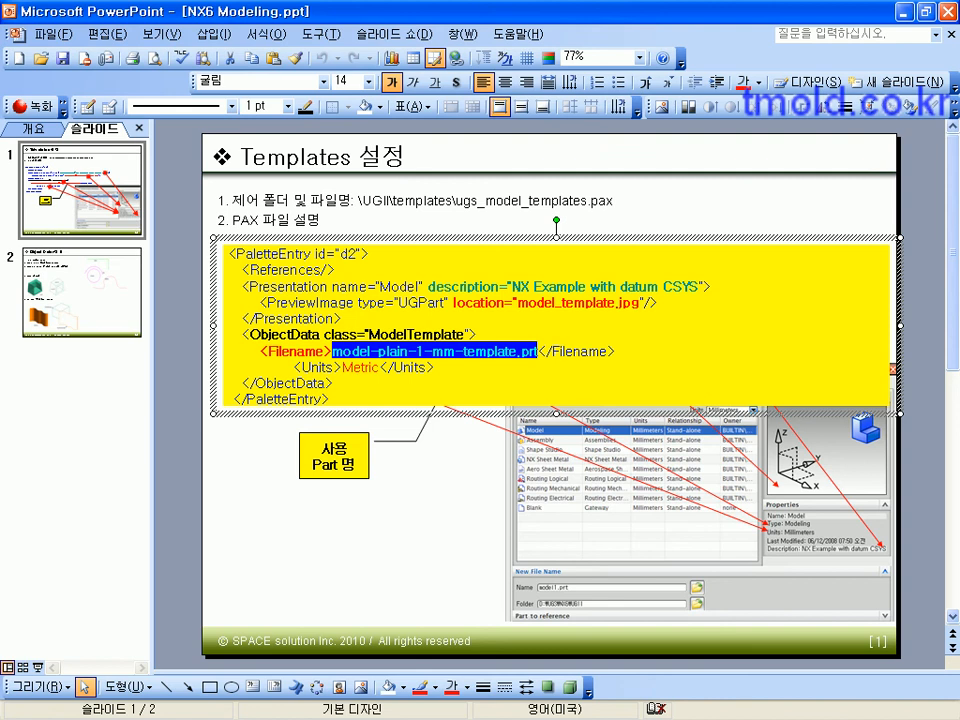
key("alt+Tab")
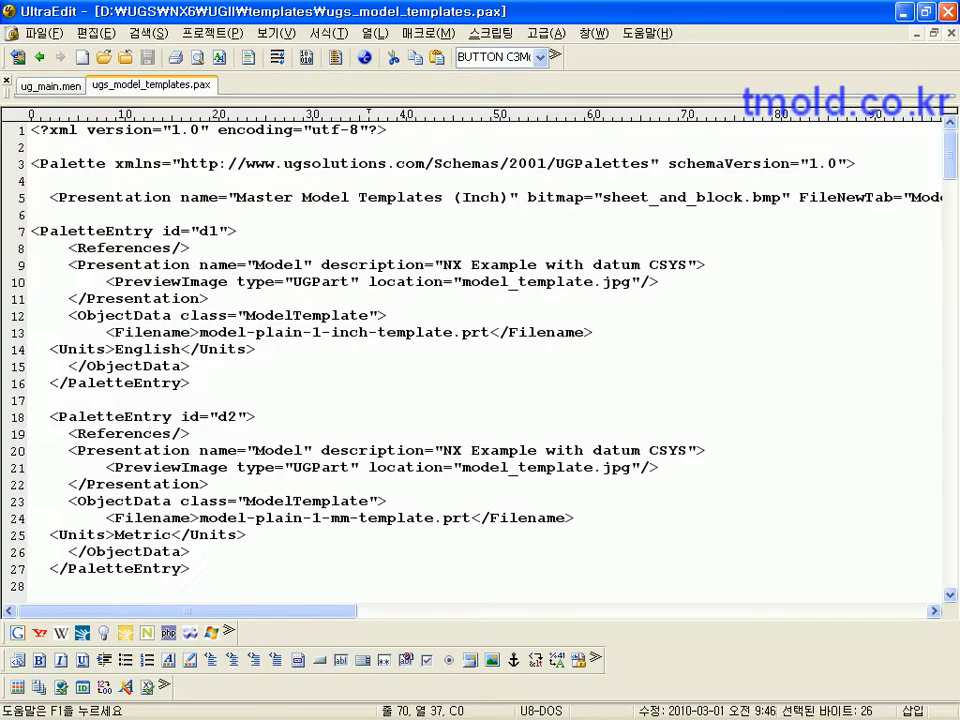
Check the id of the last PaletteEntry at the end of the PAX file, then return to the d2 entry.
left_click_drag(949, 154, 949, 528)
scroll(480, 300, "up", 3)
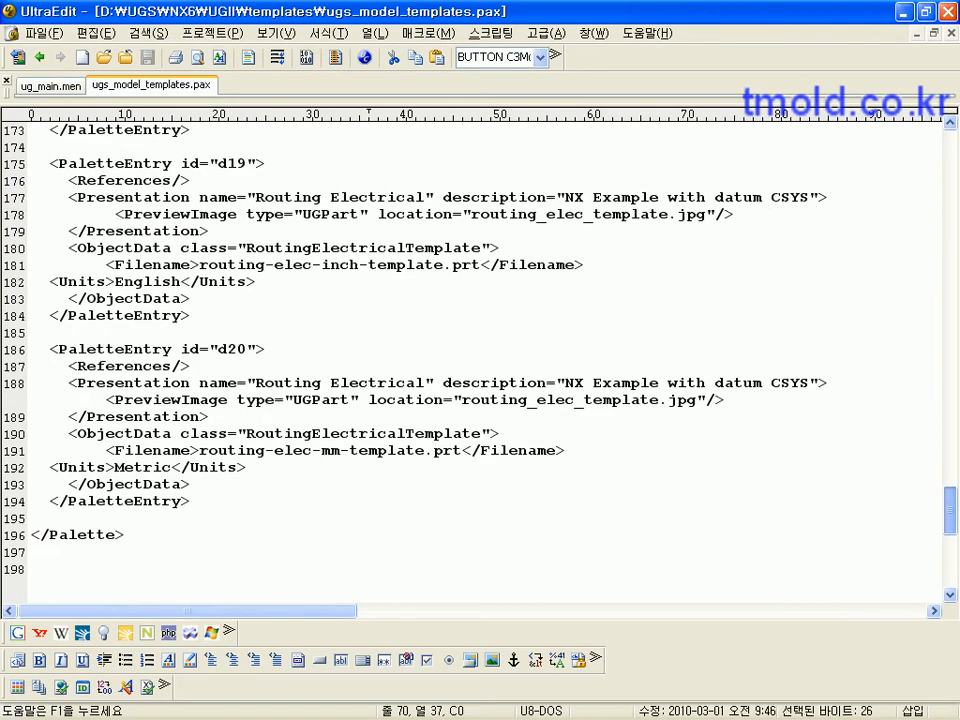
left_click_drag(257, 366, 201, 366)
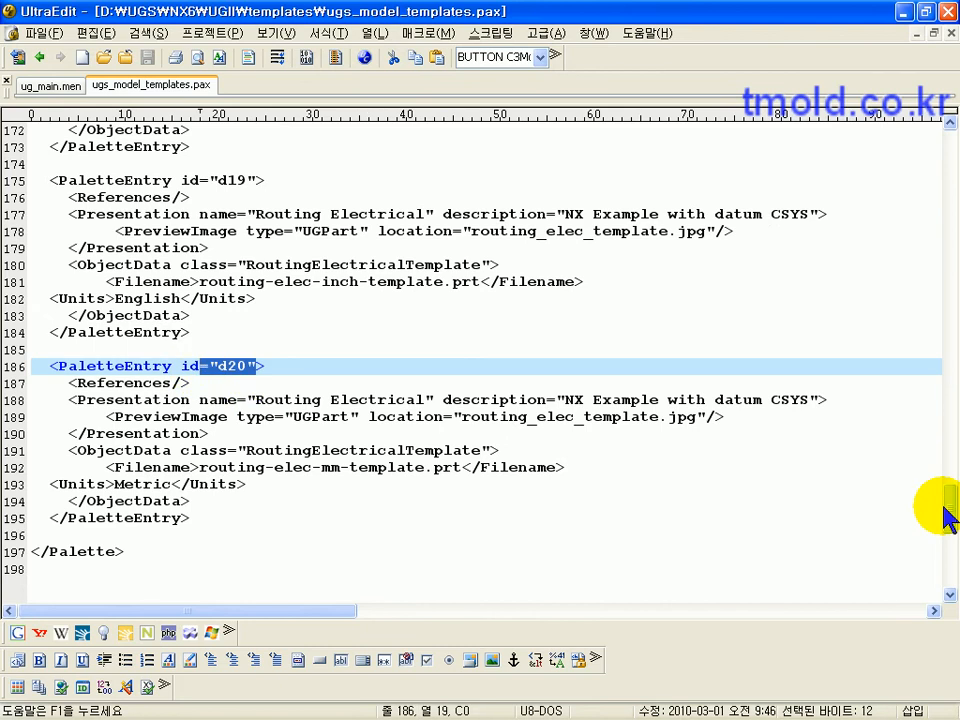
left_click_drag(936, 508, 945, 150)
left_click(251, 414)
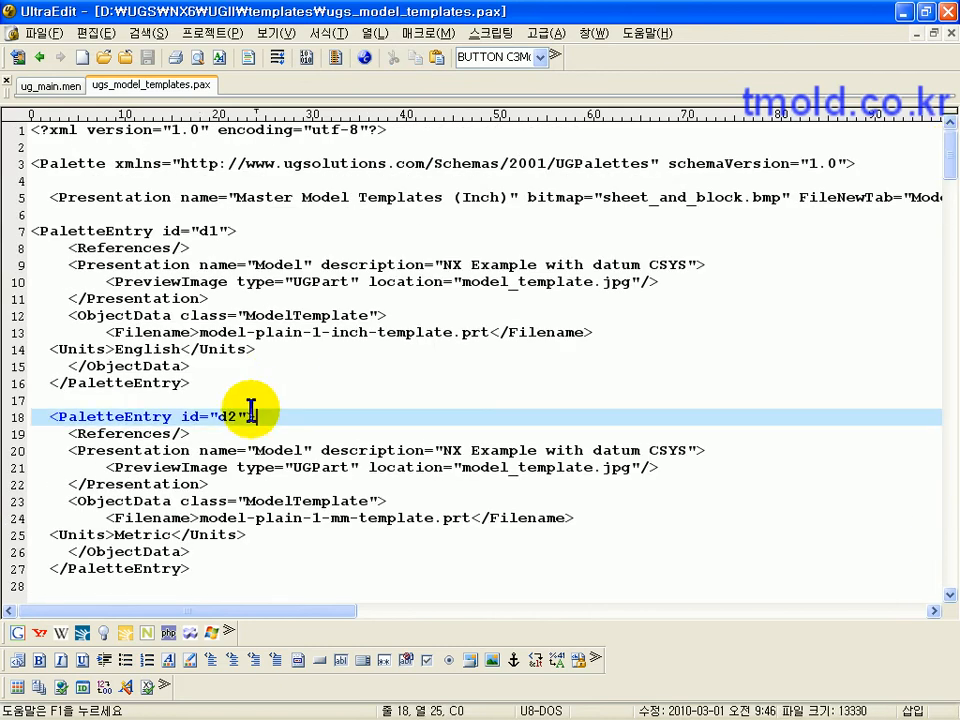
Duplicate the whole metric Model PaletteEntry block with id d2 directly below the original.
scroll(214, 476, "down", 2)
left_click(214, 466)
left_click_drag(60, 490, 10, 316)
key("ctrl+c")
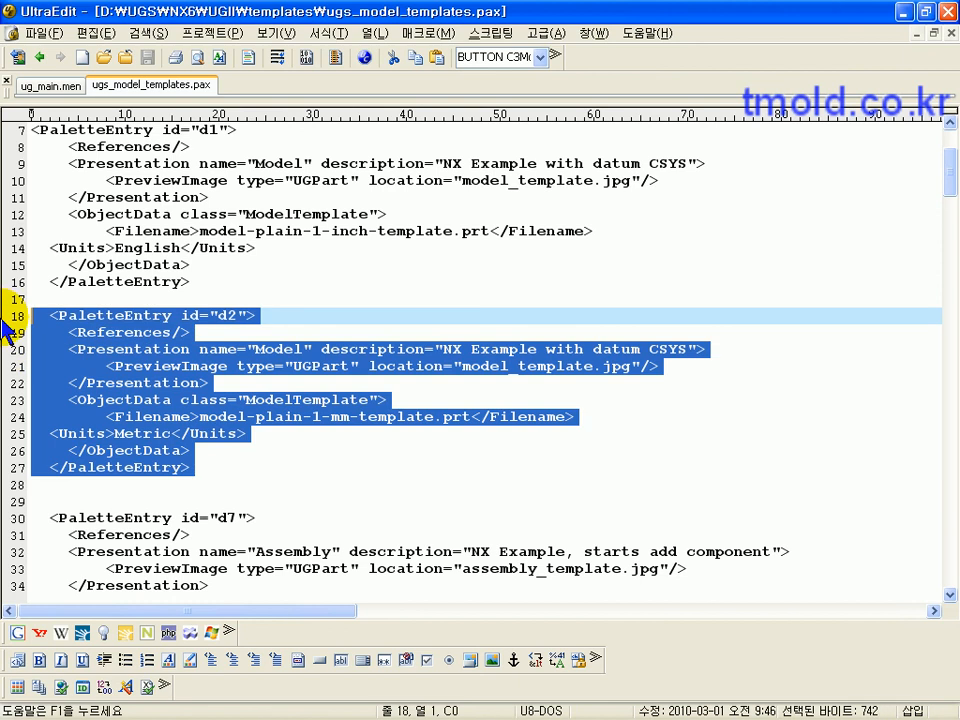
left_click(35, 490)
key("ctrl+v")
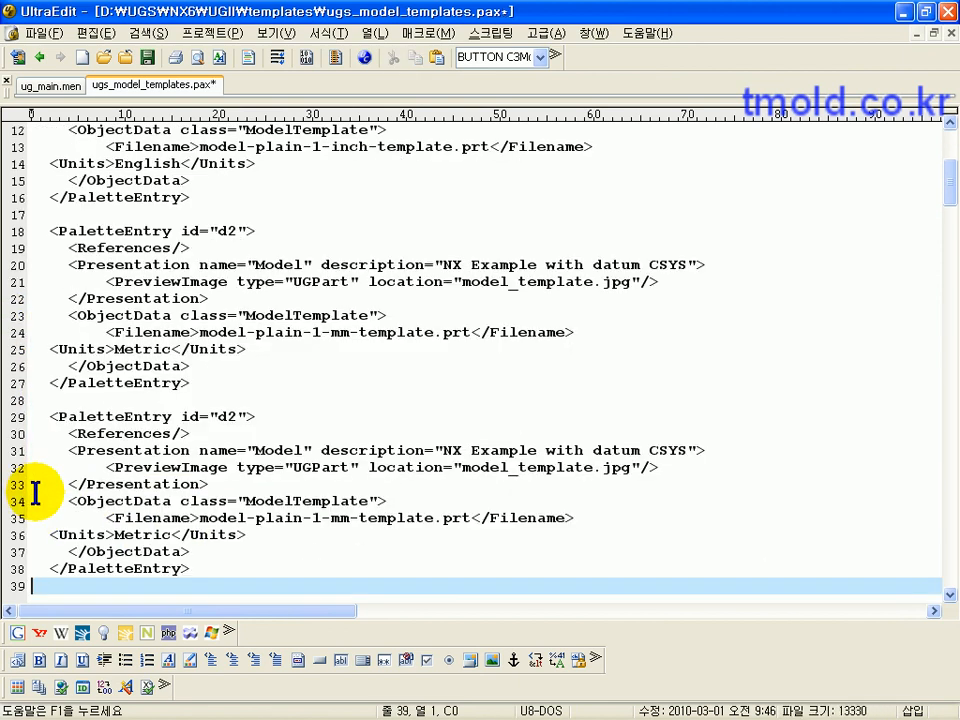
Insert two blank lines above and two below the duplicated PaletteEntry block to set it apart from its neighbours.
left_click(214, 396)
key("Return")
key("Return")
scroll(210, 403, "down", 4)
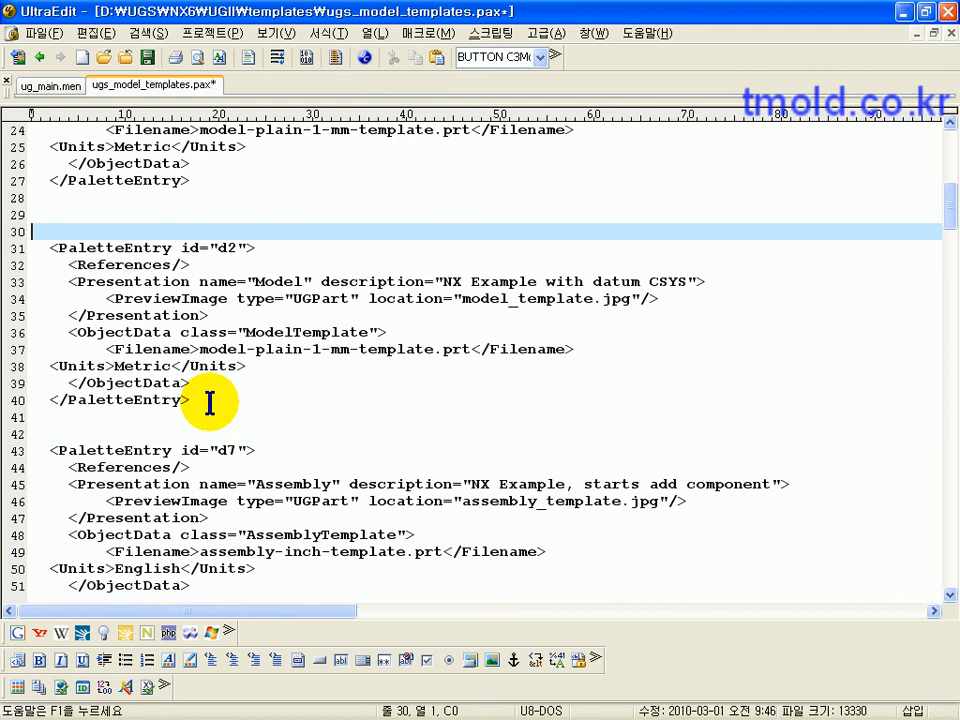
scroll(210, 403, "down", 2)
left_click(32, 334)
key("Return")
key("Return")
scroll(128, 396, "up", 4)
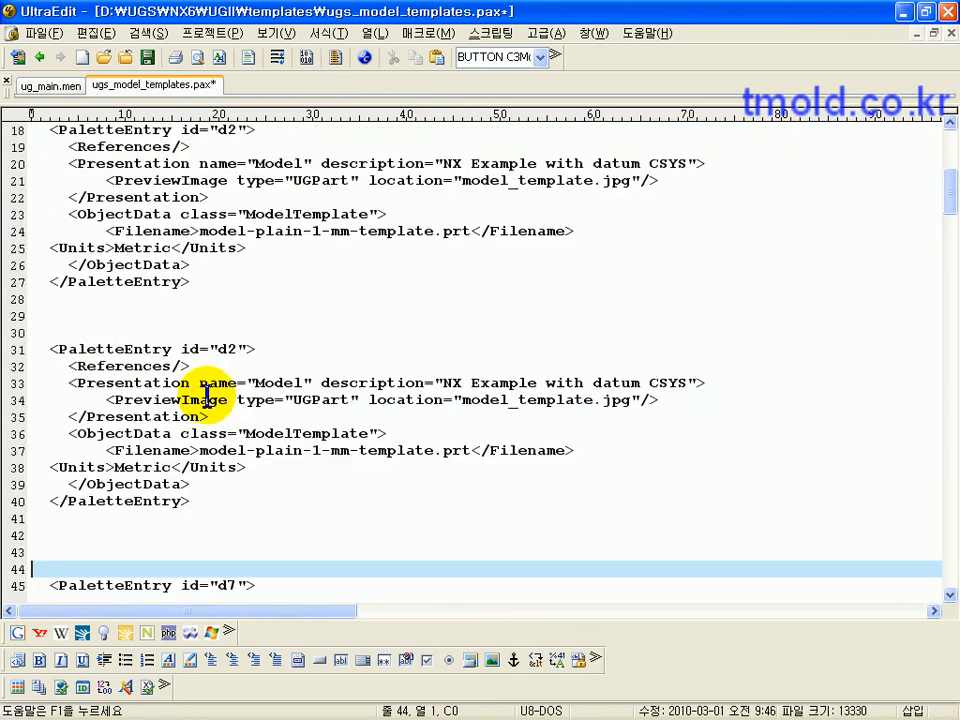
Set the duplicated entry's PaletteEntry id to d22 and its Presentation name to NX공부.
left_click(240, 349)
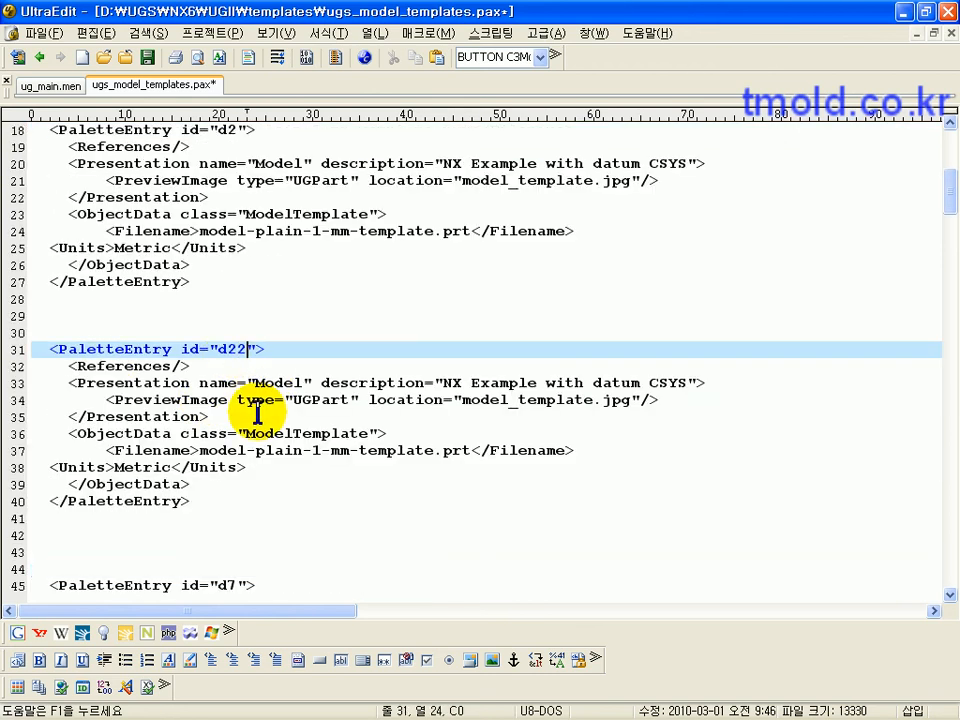
left_click(306, 383)
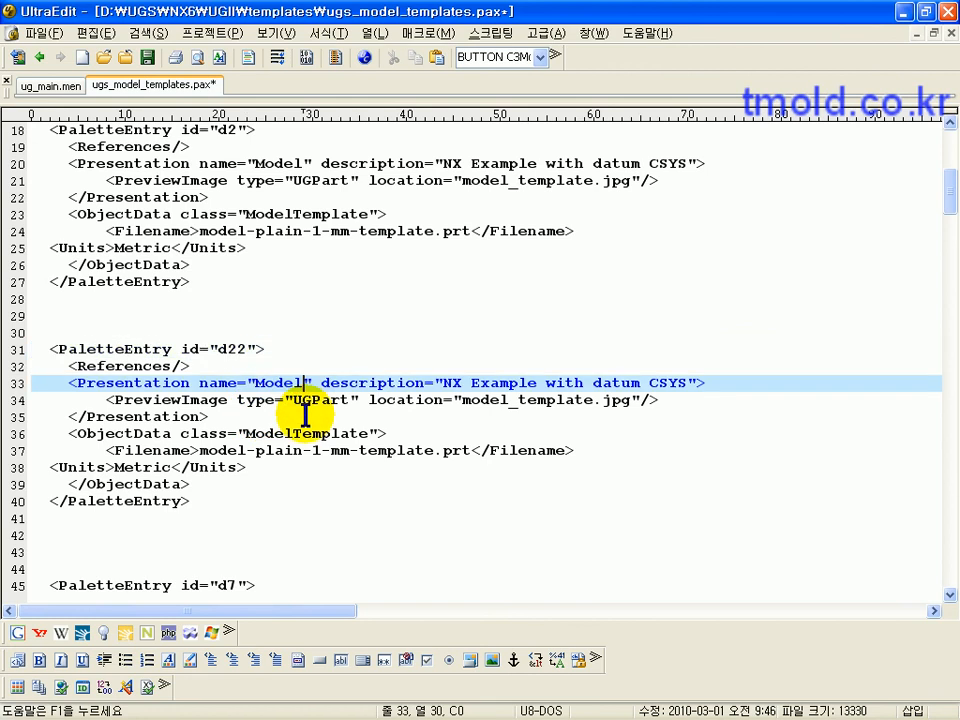
key("BackSpace")
key("BackSpace")
key("BackSpace")
key("BackSpace")
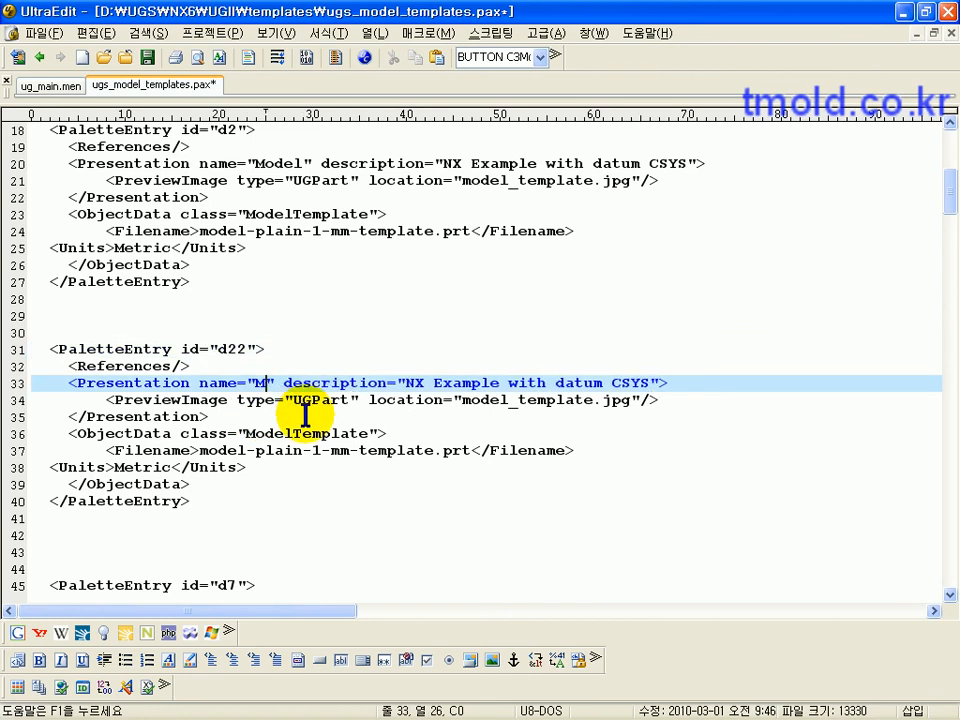
key("BackSpace")
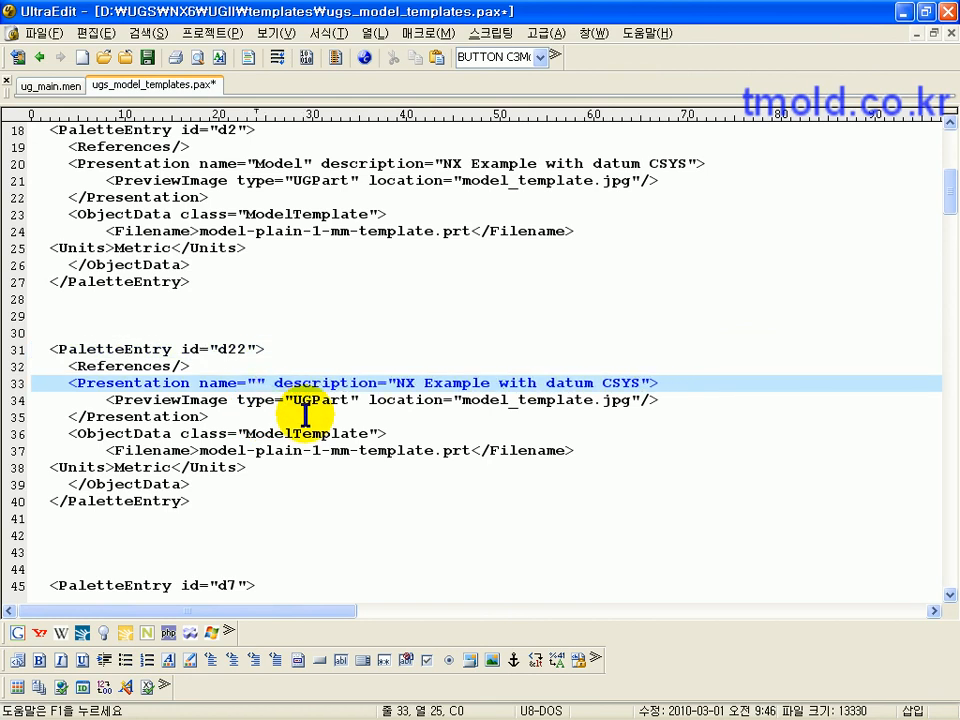
type("gk")
key("BackSpace")
key("BackSpace")
type("NX")
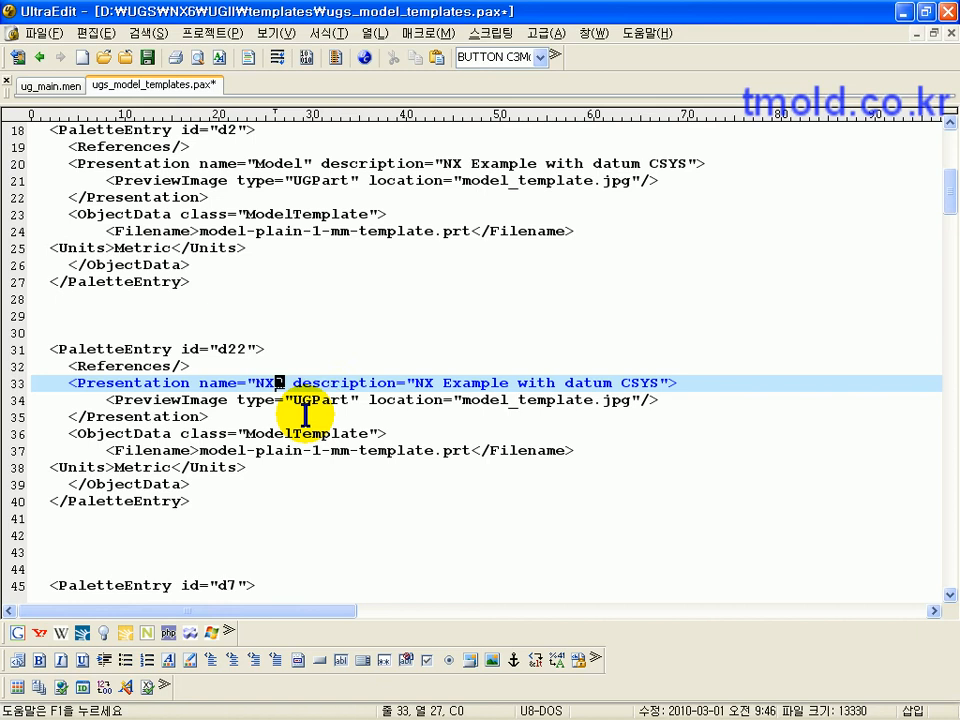
type("공")
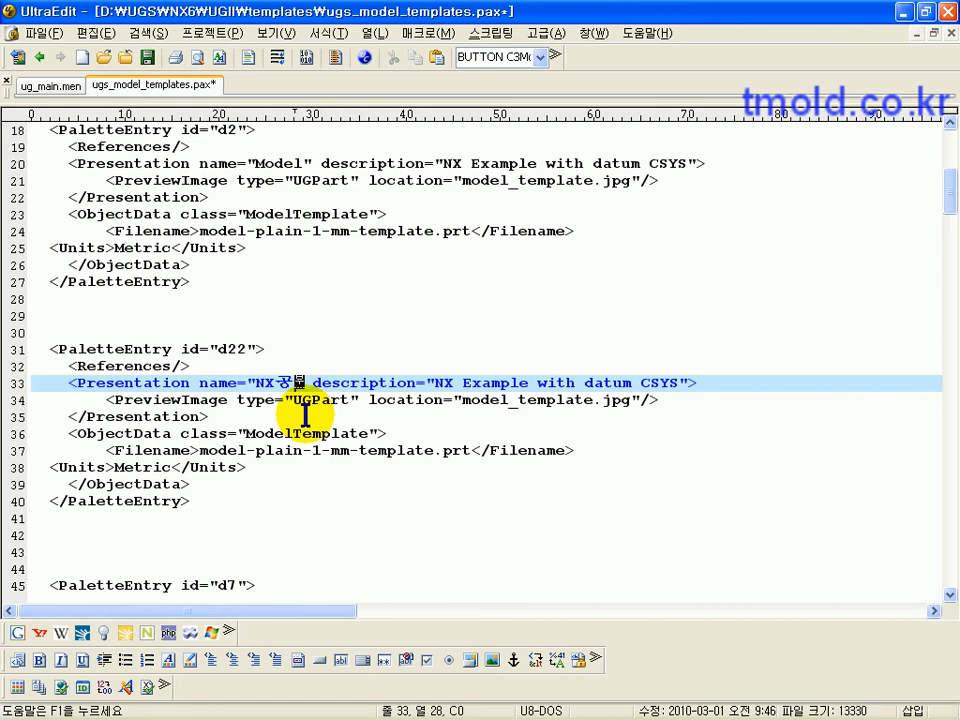
type("부")
left_click(305, 415)
Replace the d22 entry's description with "NX 공부를 합니다.".
left_click(455, 382)
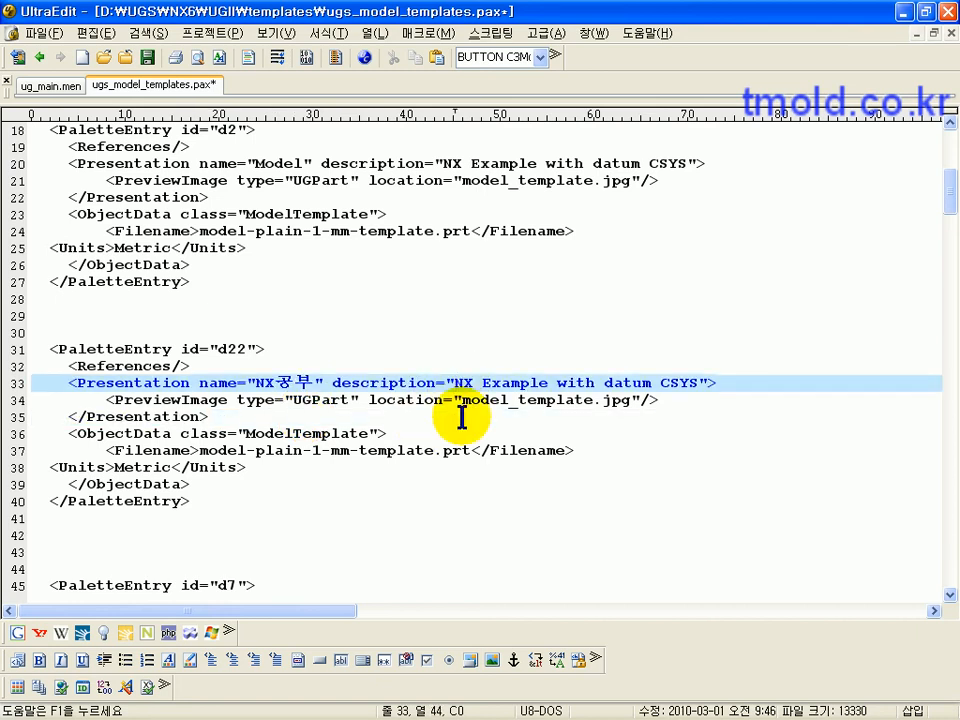
type("NX 공")
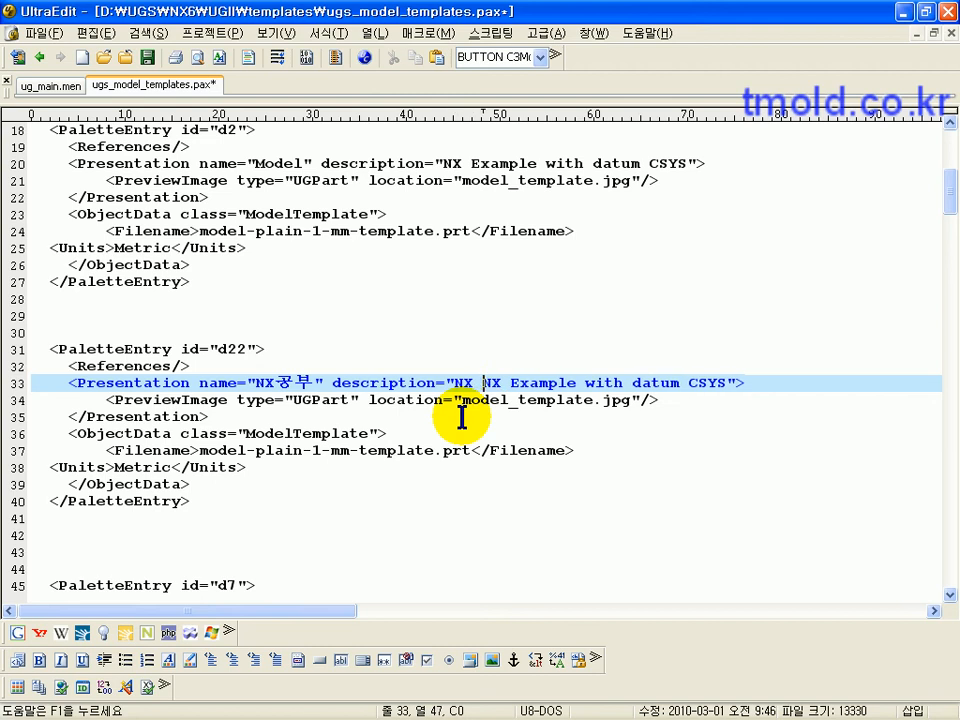
type("위")
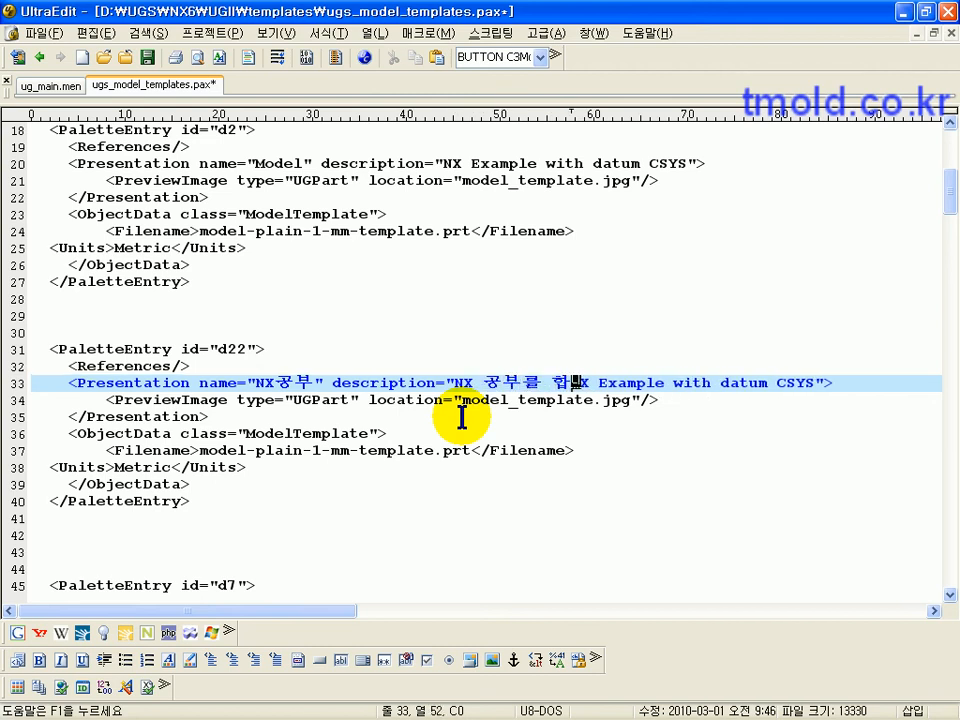
type("니다.")
key("Delete")
key("Delete")
key("Delete")
key("Delete")
key("Delete")
key("Delete")
key("Delete")
key("Delete")
key("Delete")
key("Delete")
key("Delete")
key("Delete")
key("Delete")
key("Delete")
key("Delete")
key("Delete")
key("Delete")
key("Delete")
key("Delete")
key("Delete")
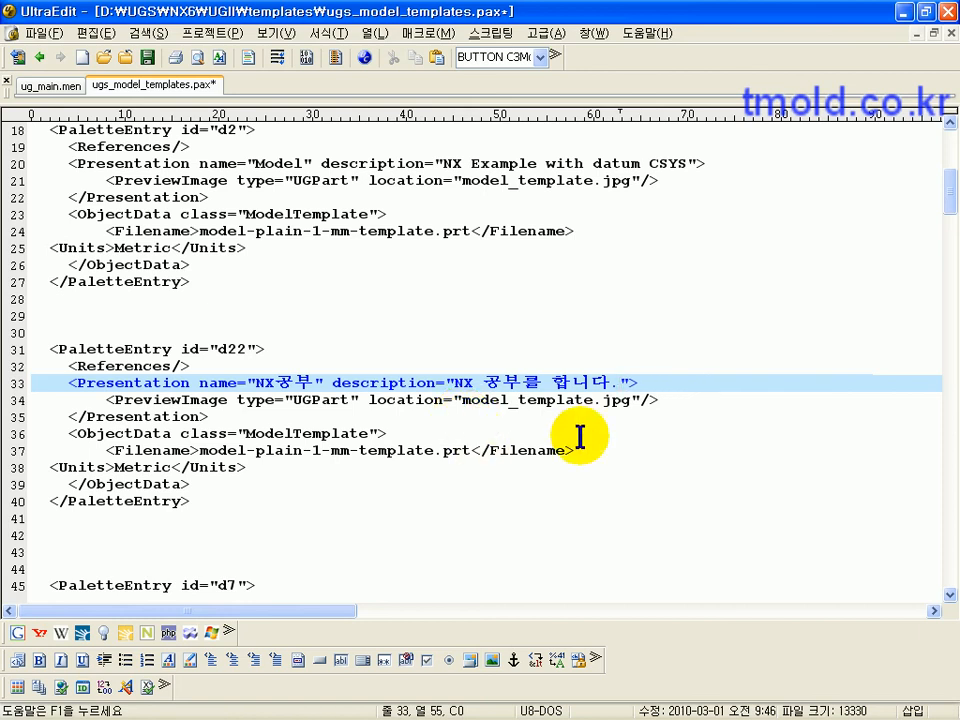
Examine the PreviewImage location, ObjectData class and Filename values of the d22 entry.
left_click_drag(463, 400, 622, 403)
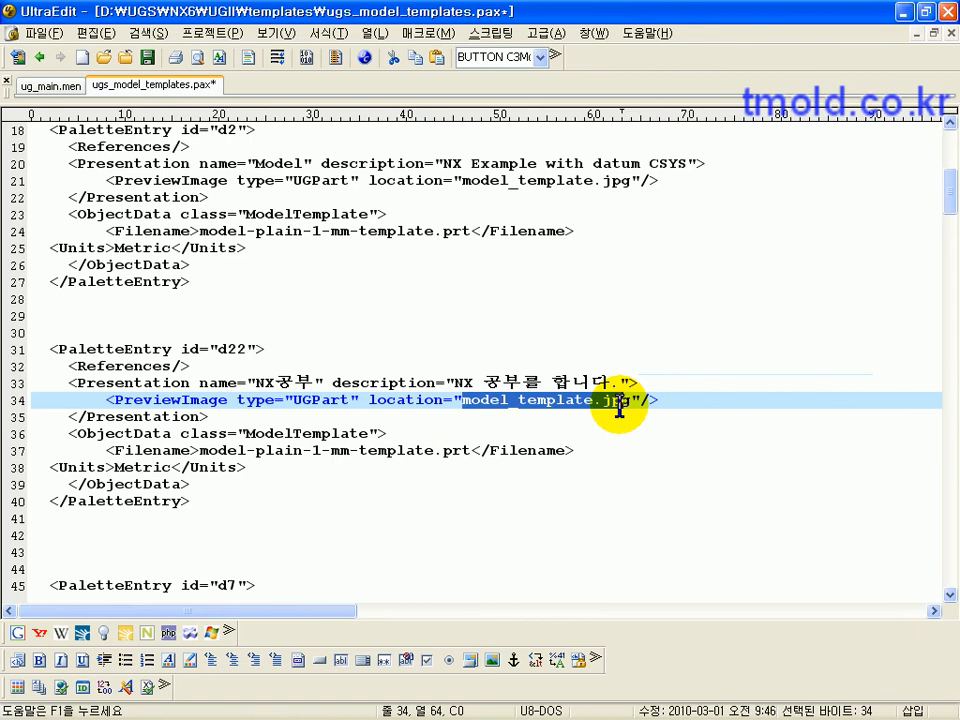
left_click(603, 400)
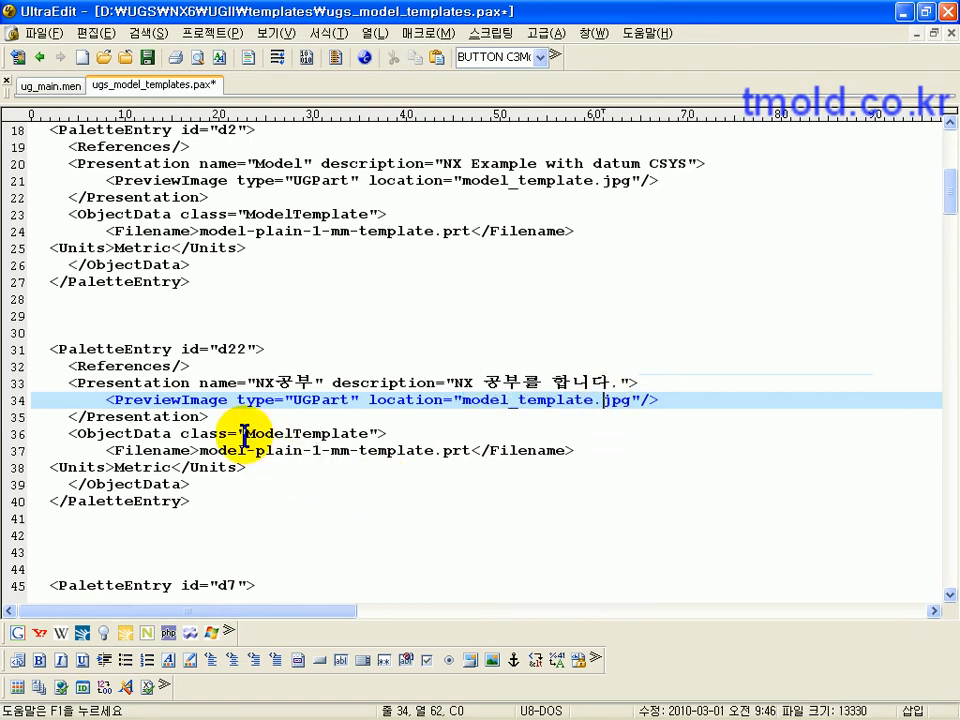
left_click_drag(248, 434, 373, 433)
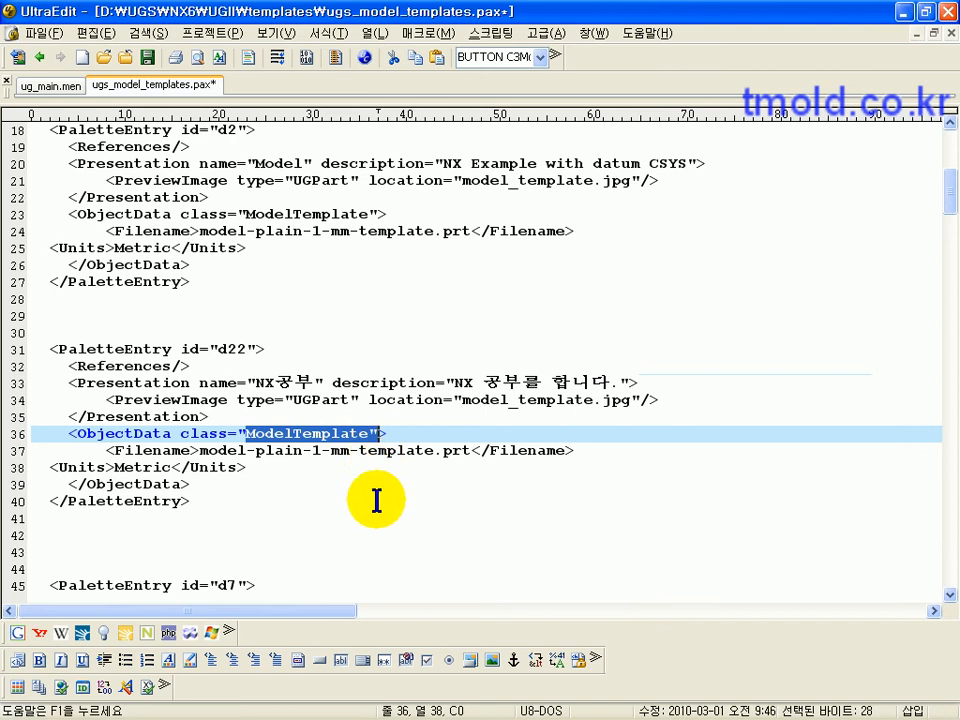
left_click(359, 451)
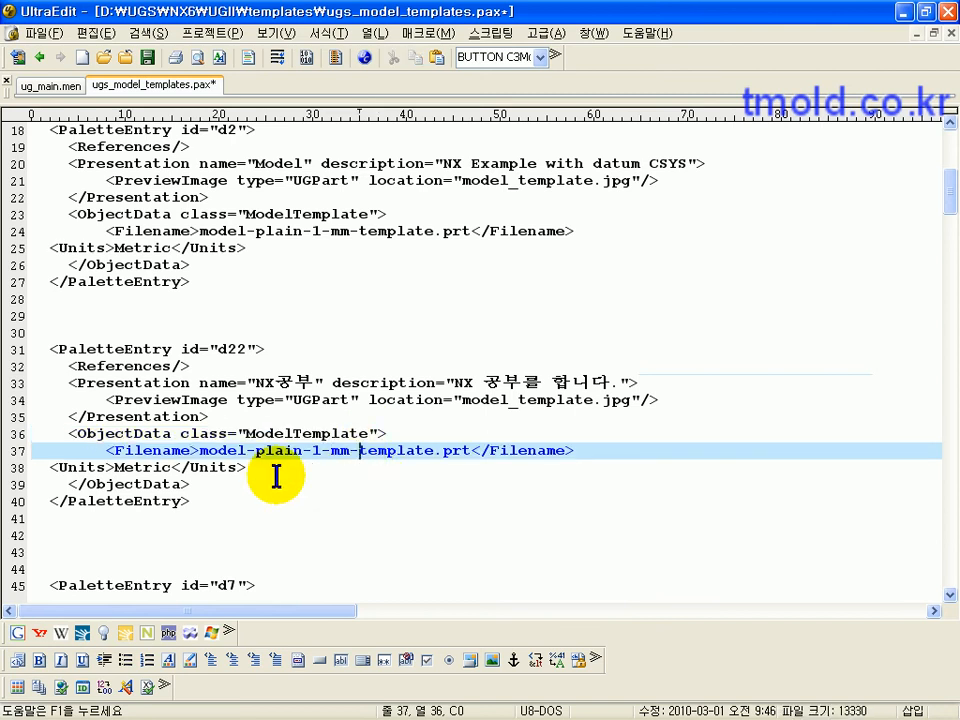
Shorten the template part file name in the d22 entry's Filename tag to model.prt.
left_click(200, 451)
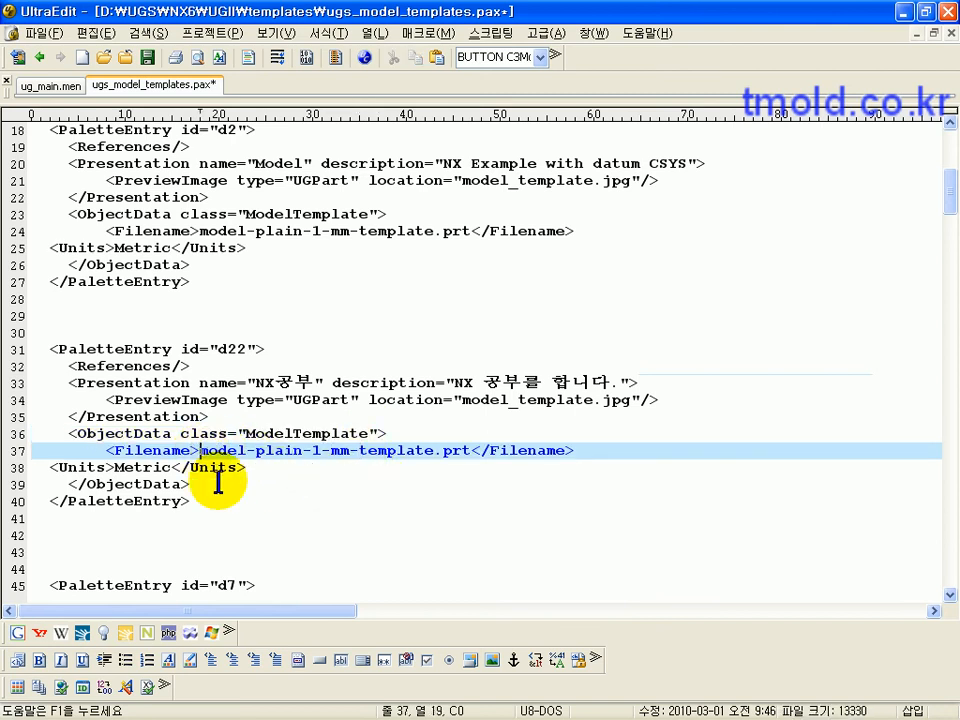
key("BackSpace")
key("BackSpace")
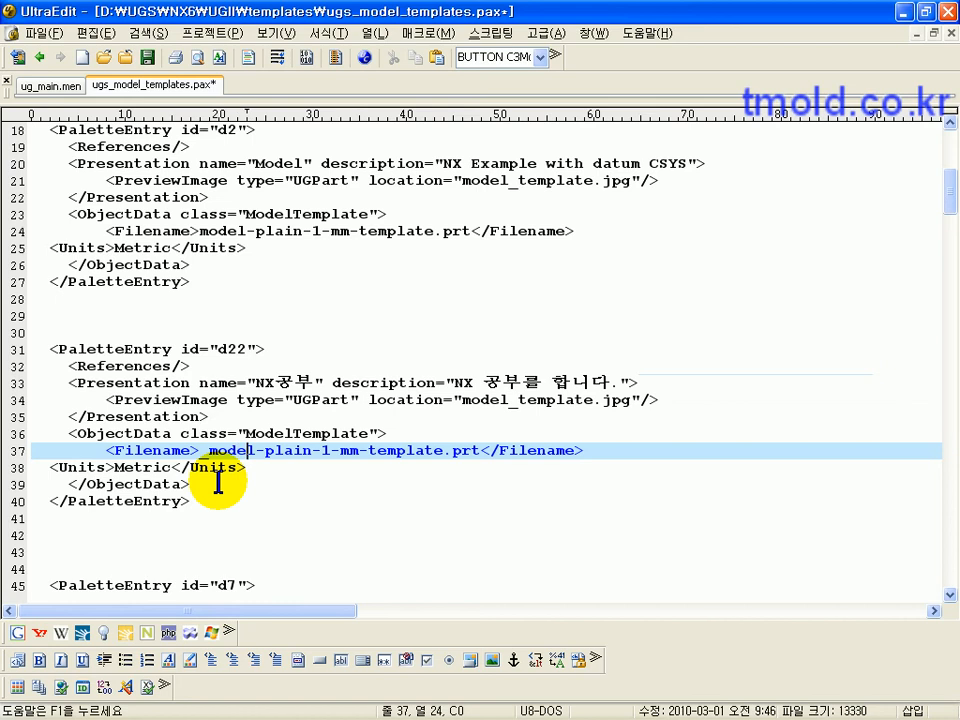
key("Right")
key("Delete")
key("Delete")
key("Delete")
key("Delete")
key("Delete")
key("Delete")
key("Delete")
key("Delete")
key("Delete")
key("Delete")
key("Delete")
key("Delete")
key("Delete")
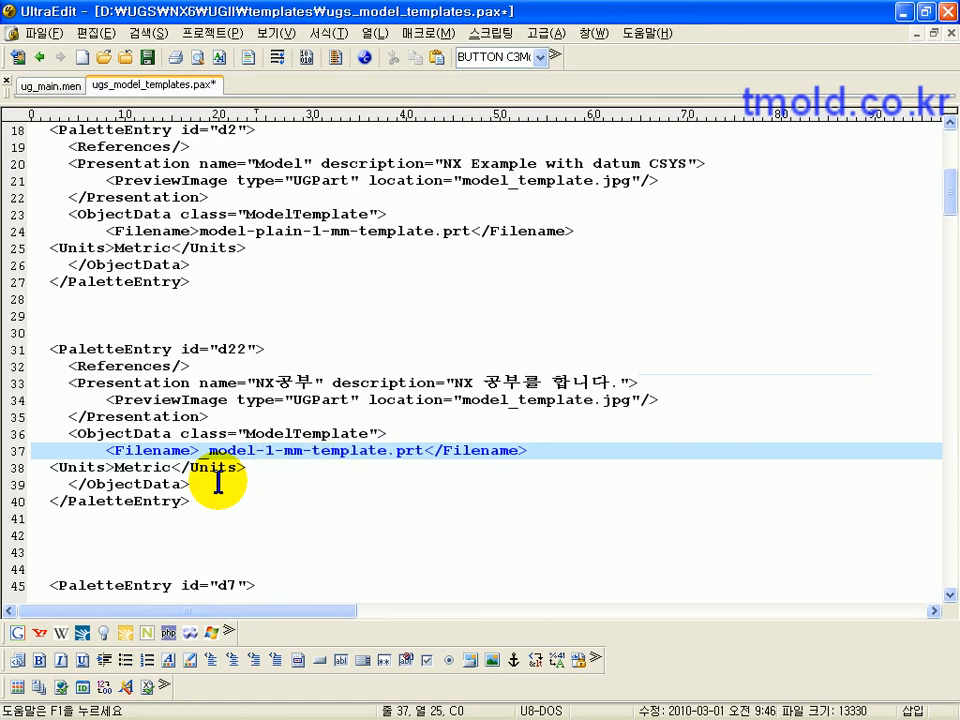
key("Delete")
key("Delete")
key("Delete")
key("Delete")
key("Delete")
key("Delete")
key("Delete")
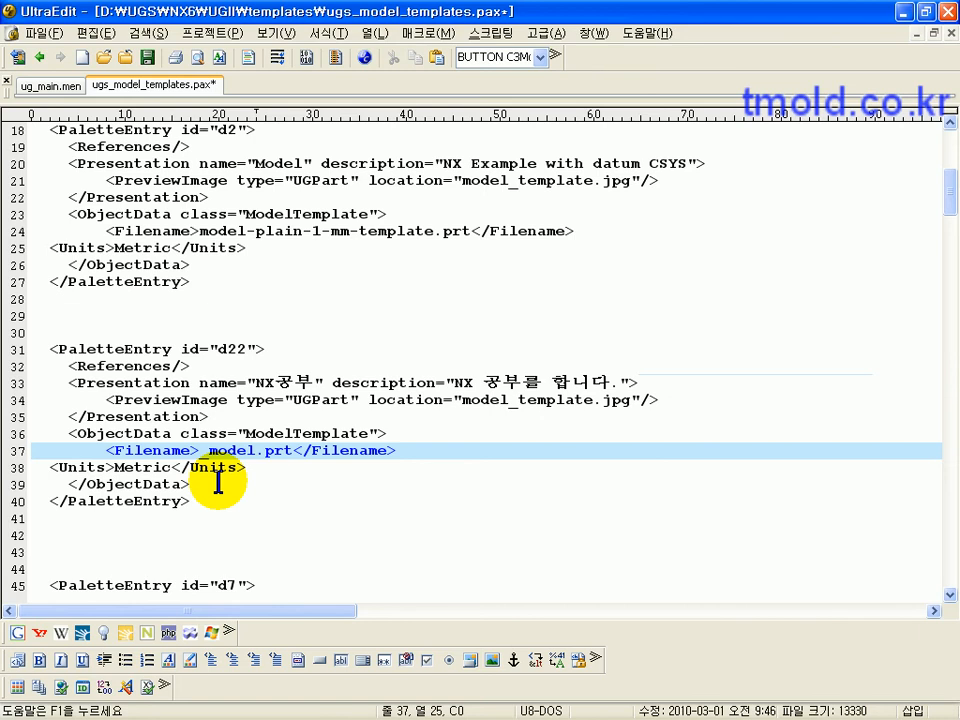
key("BackSpace")
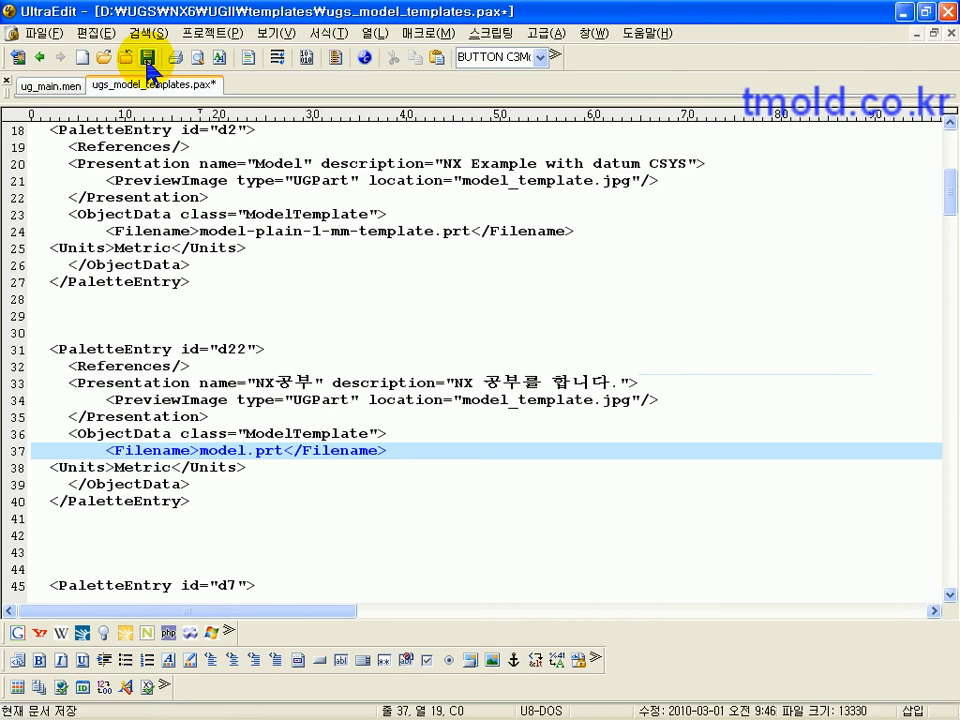
Change the d22 entry's PreviewImage location to model01.jpg.
left_click(510, 401)
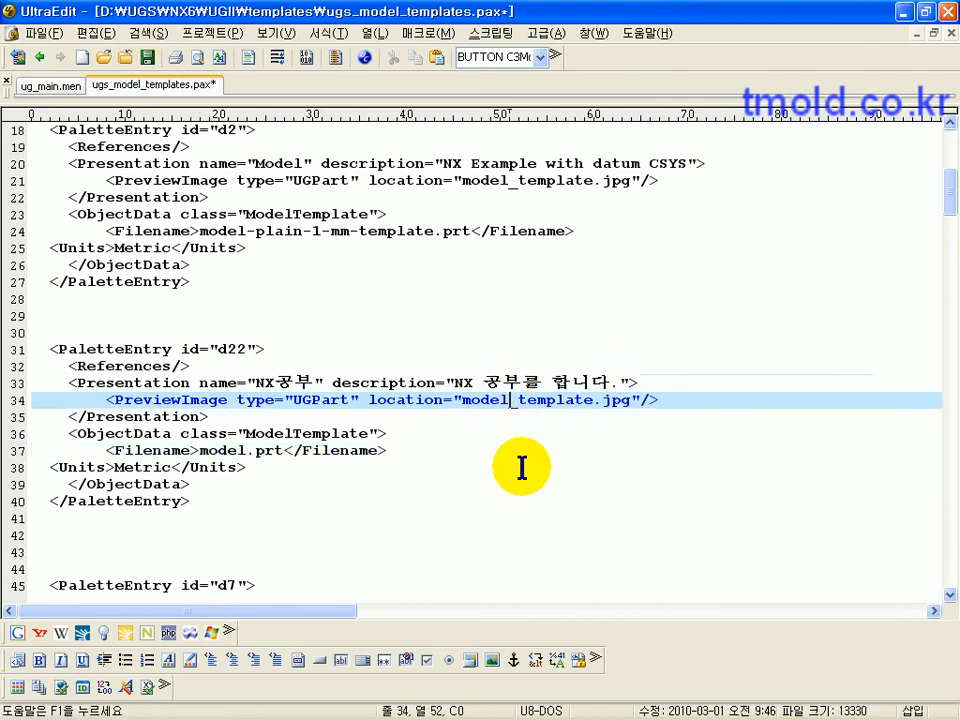
key("Delete")
key("Delete")
key("Delete")
key("Delete")
key("Delete")
key("Delete")
key("Delete")
key("Delete")
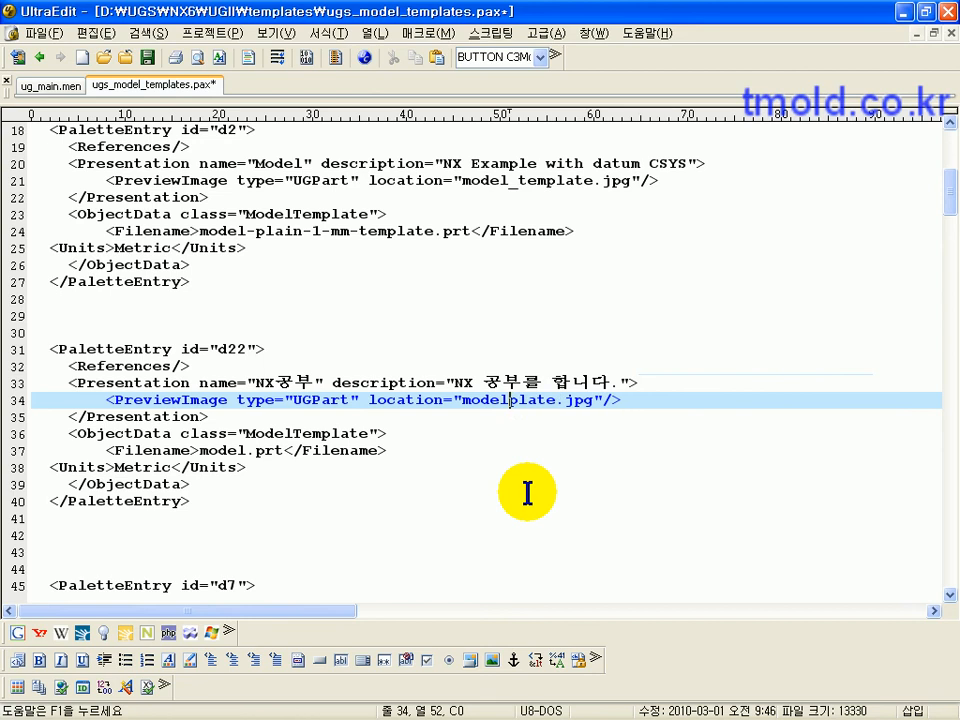
key("Delete")
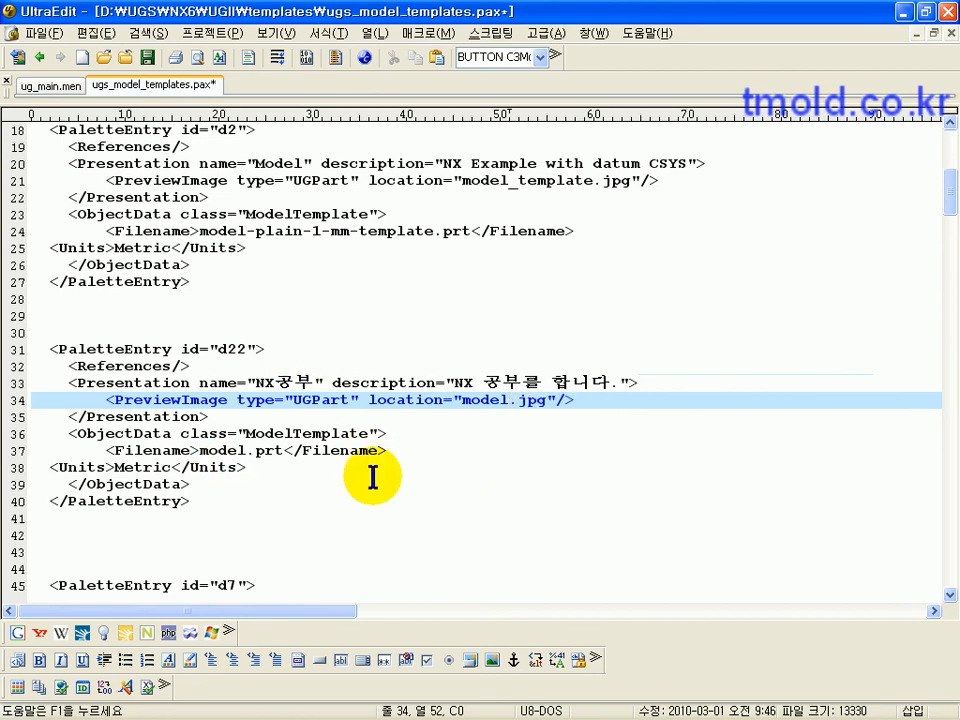
type("01")
Change the d22 entry's Filename to model01.prt and save the PAX file.
left_click(246, 451)
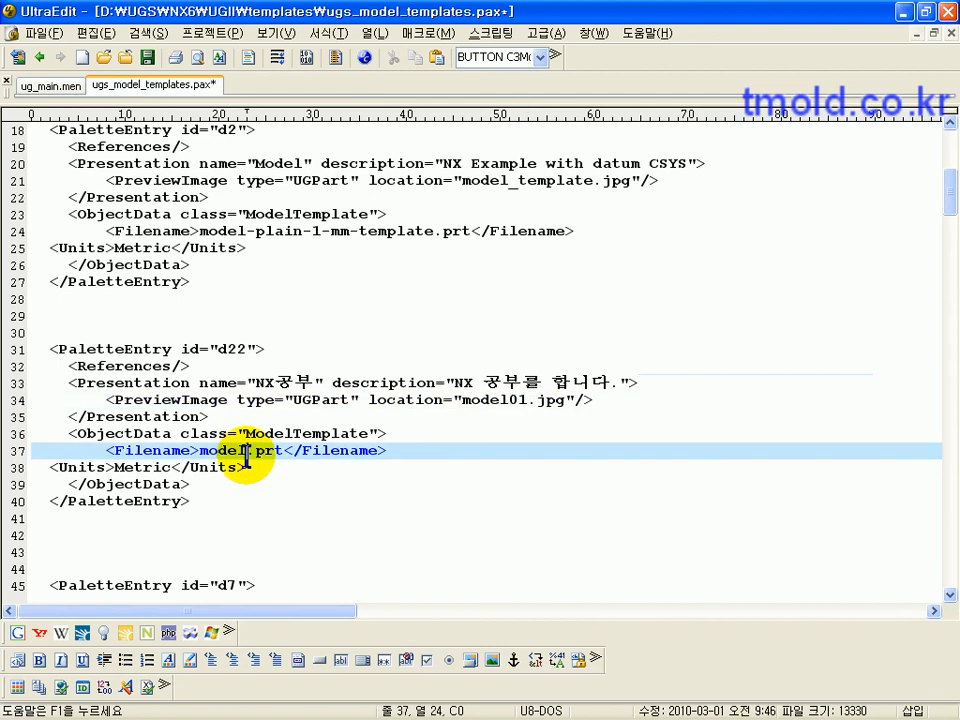
type("01")
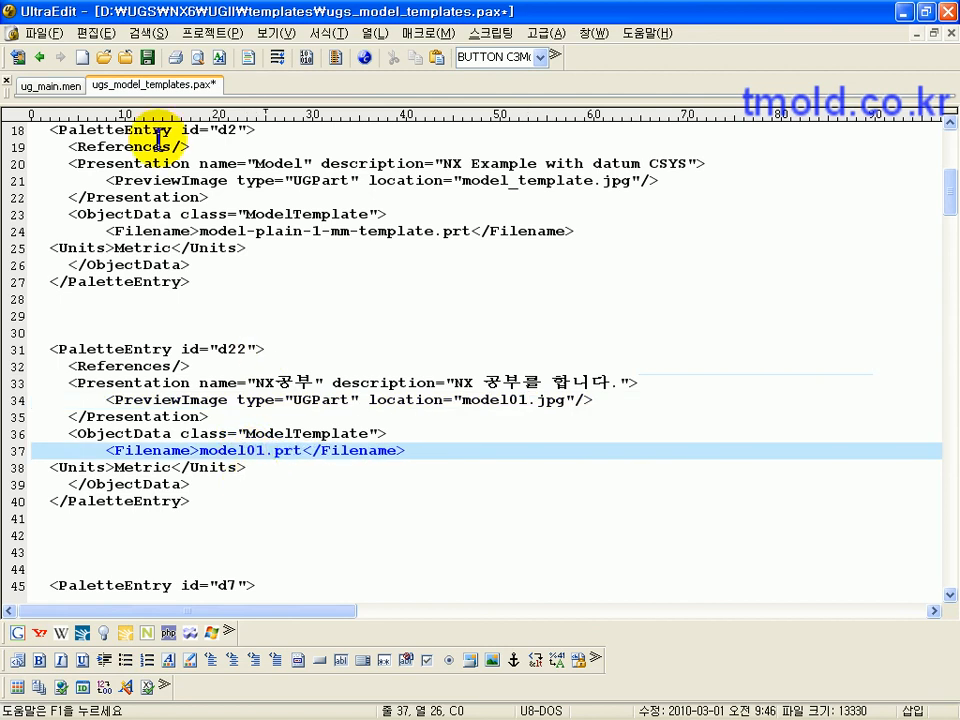
left_click(146, 57)
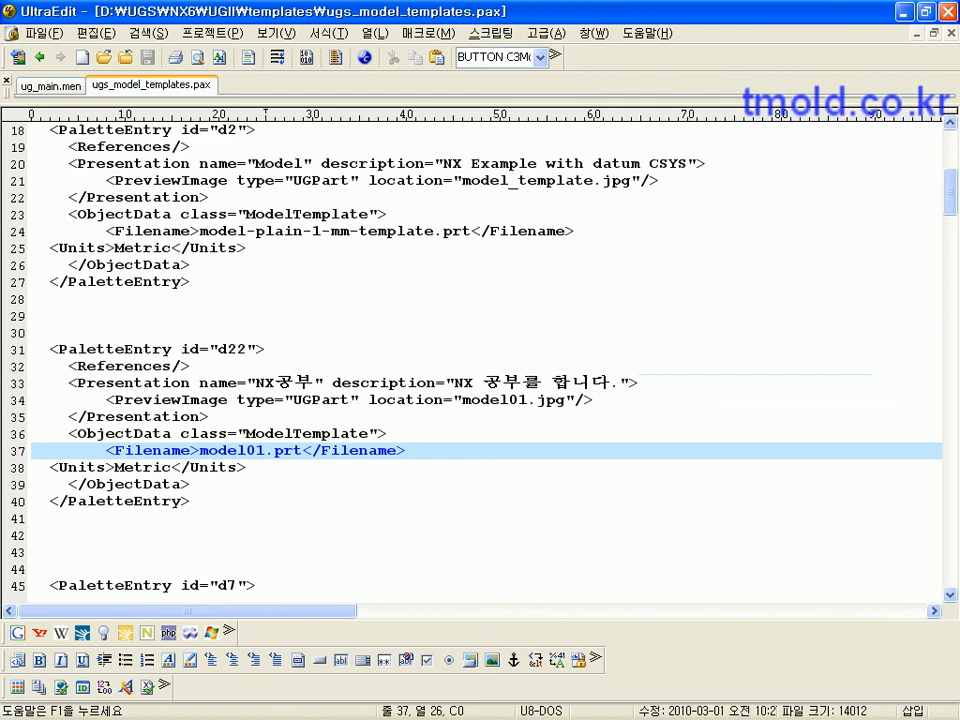
Switch to the templates folder in Windows Explorer and duplicate model-plain-1-mm-template.prt there.
key("alt+Tab")
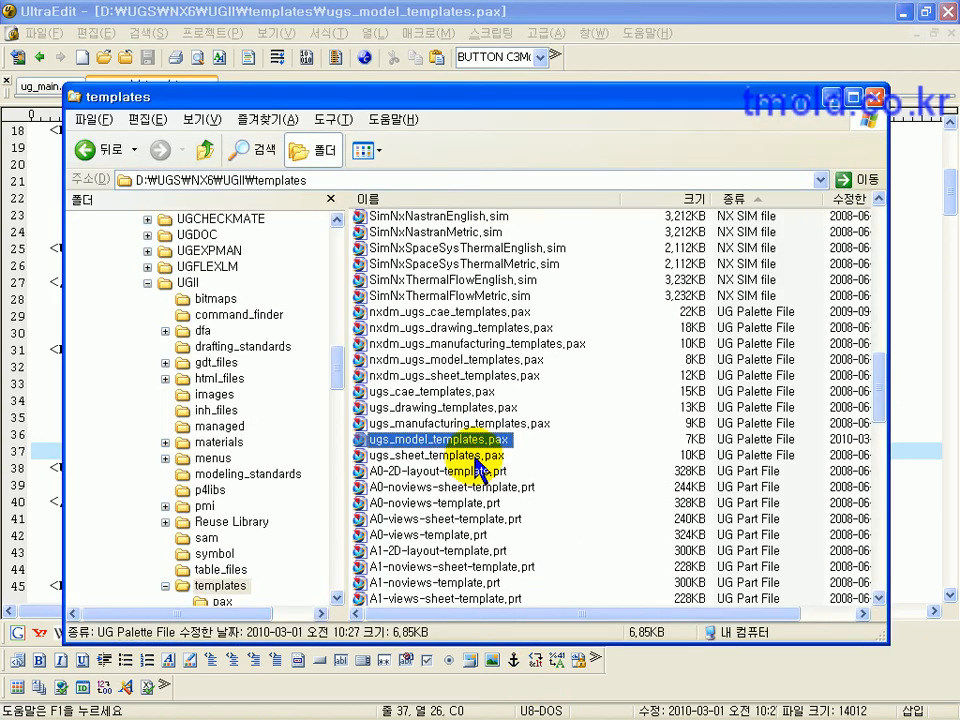
scroll(618, 562, "down", 2)
scroll(618, 562, "down", 13)
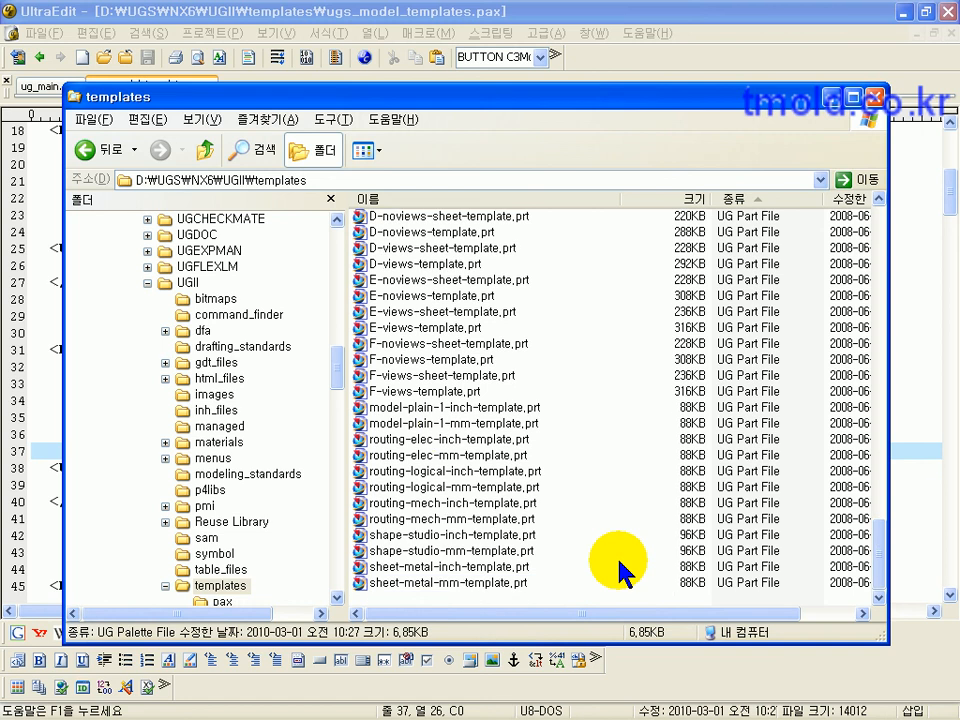
left_click(450, 423)
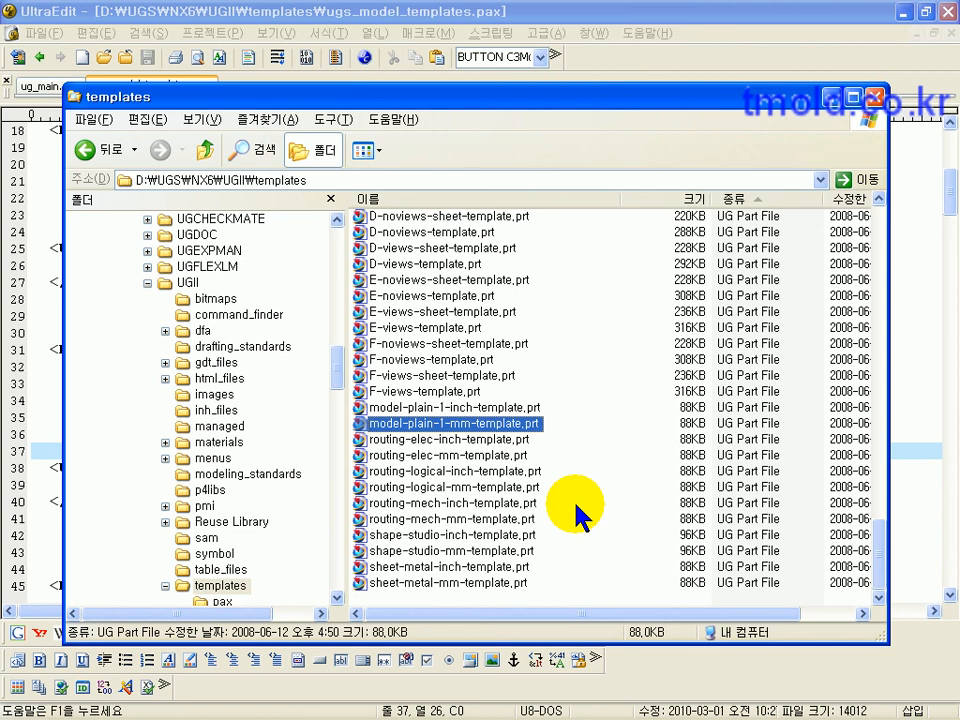
key("ctrl+c")
key("ctrl+v")
left_click(546, 598)
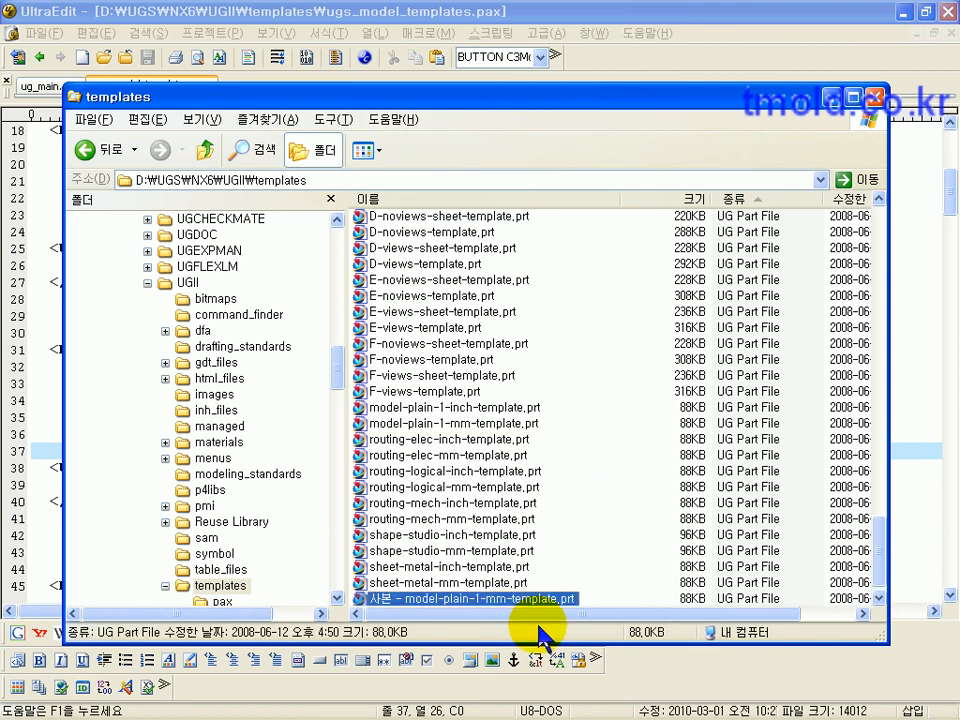
Rename the copy of model-plain-1-mm-template.prt as model01.prt.
key("F2")
key("Home")
key("Delete")
key("Delete")
key("Delete")
key("Delete")
key("Delete")
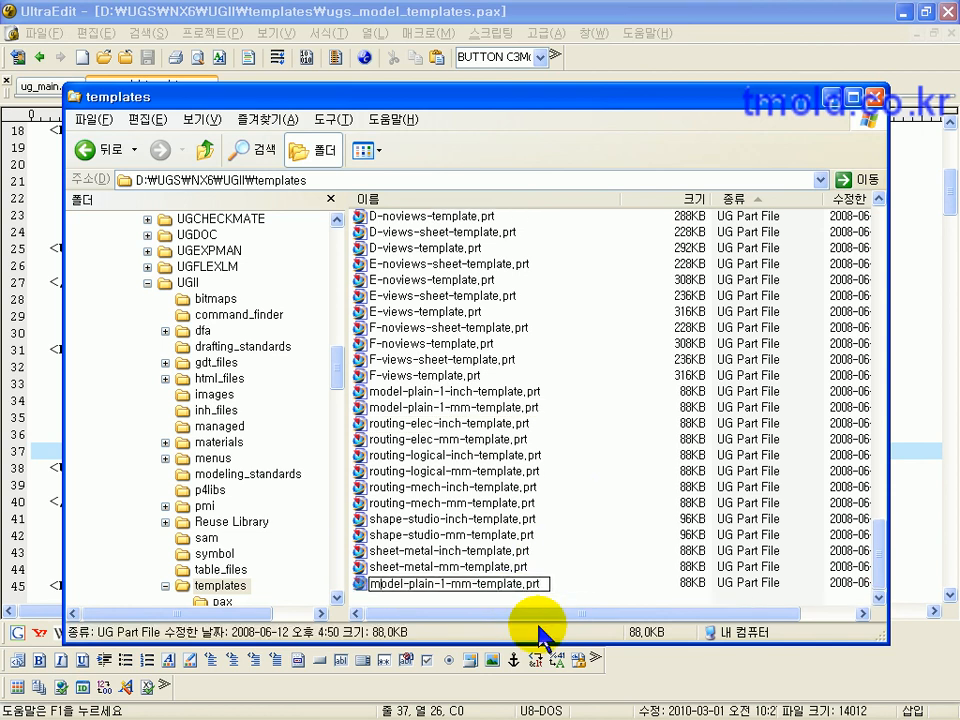
type("01")
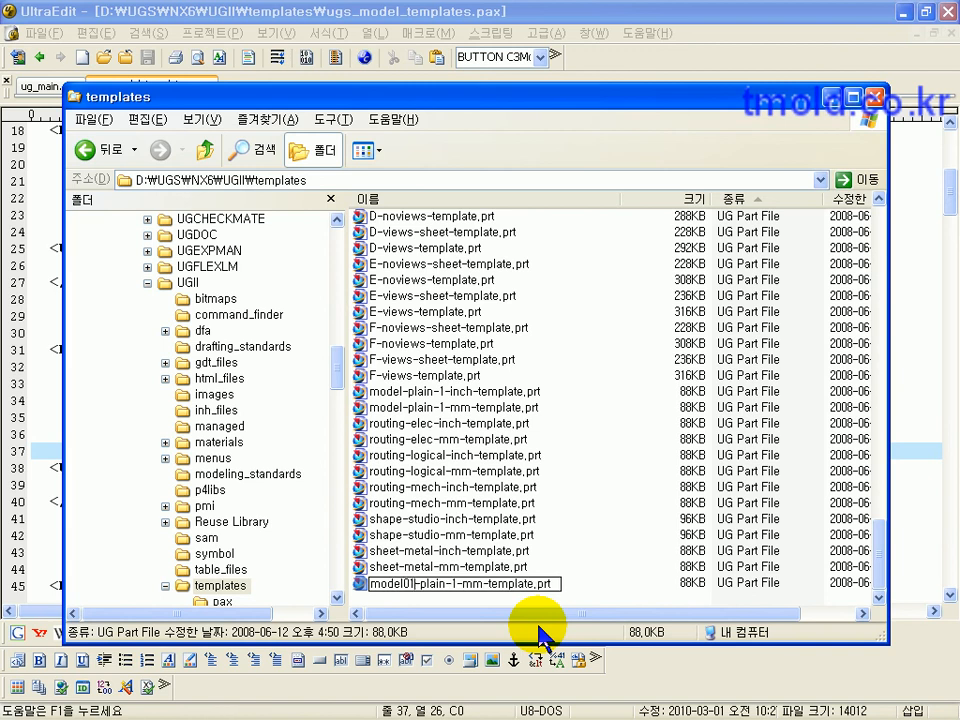
key("Delete")
key("Delete")
key("Delete")
key("Delete")
key("Delete")
key("Delete")
key("Delete")
key("Delete")
key("Delete")
key("Delete")
key("Delete")
key("Delete")
key("Delete")
key("Delete")
key("Delete")
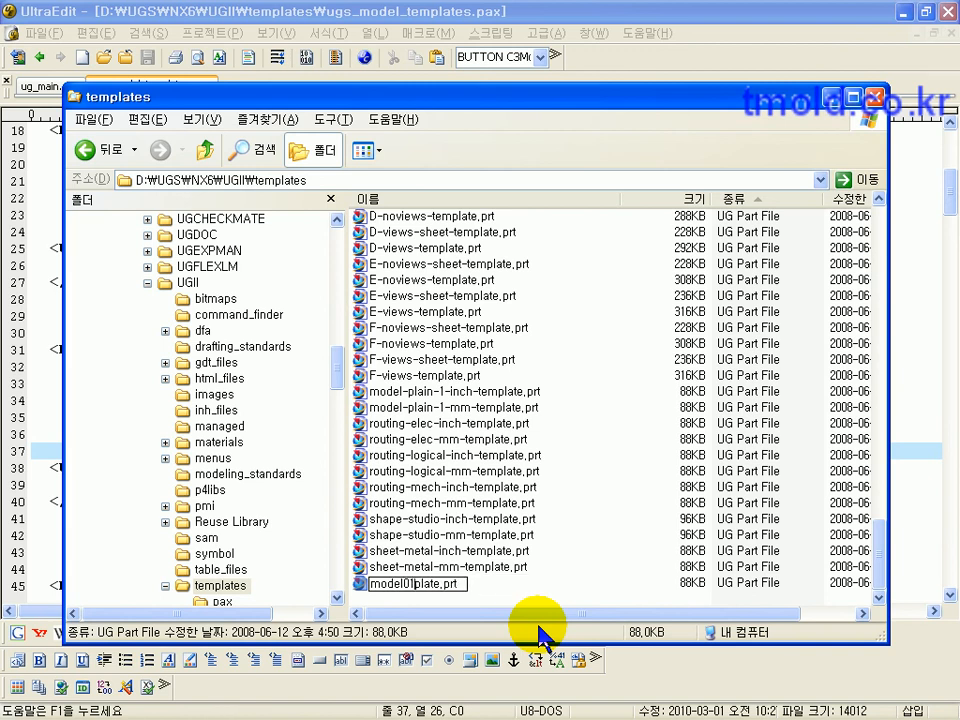
key("Delete")
key("Delete")
key("Delete")
key("Delete")
key("Return")
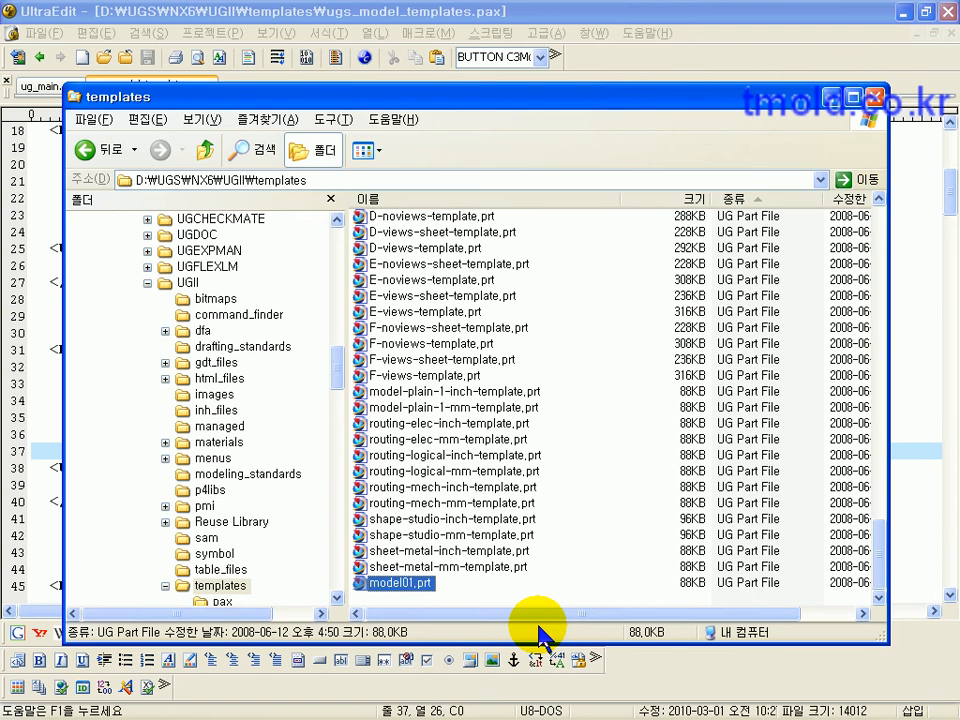
Duplicate the preview image model_template.jpg in the templates folder and re-sort the files by type.
left_click_drag(879, 574, 834, 261)
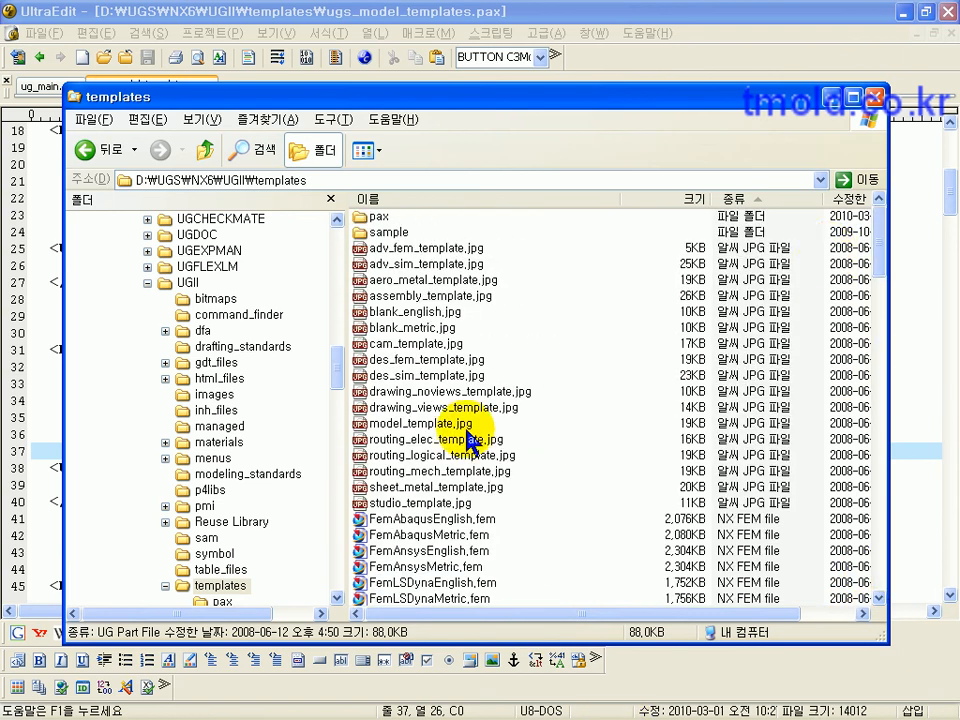
left_click(478, 470)
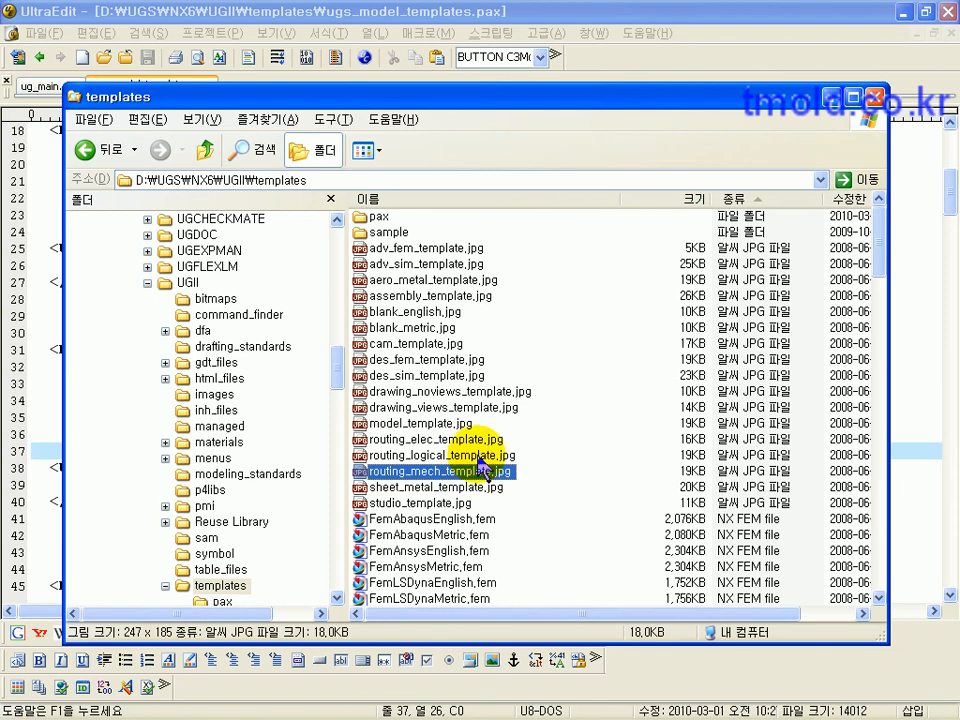
left_click(410, 424)
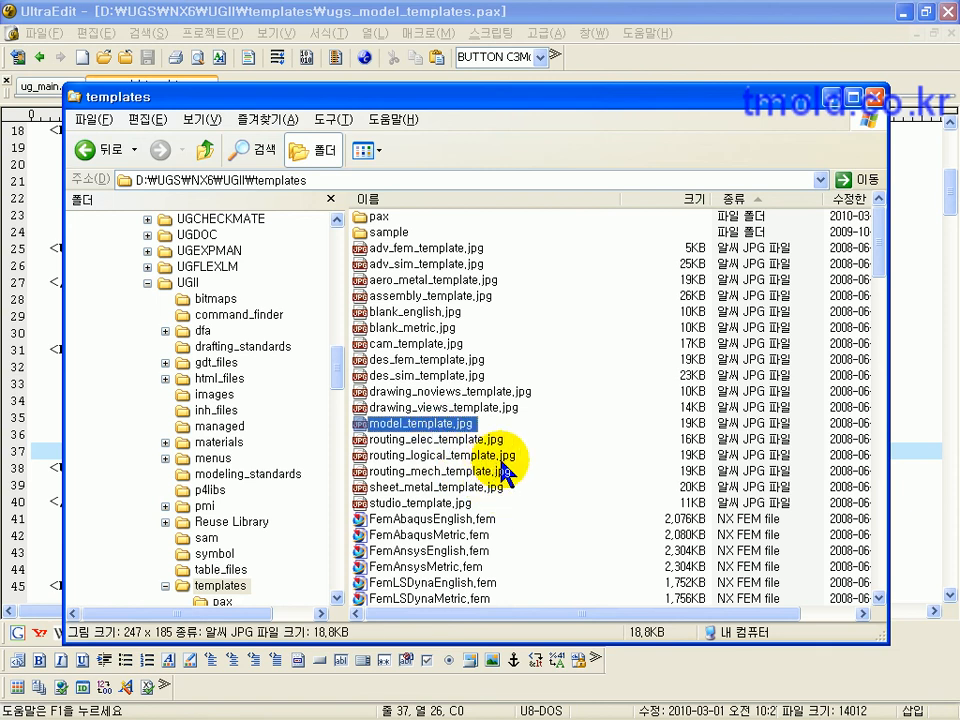
left_click(752, 203)
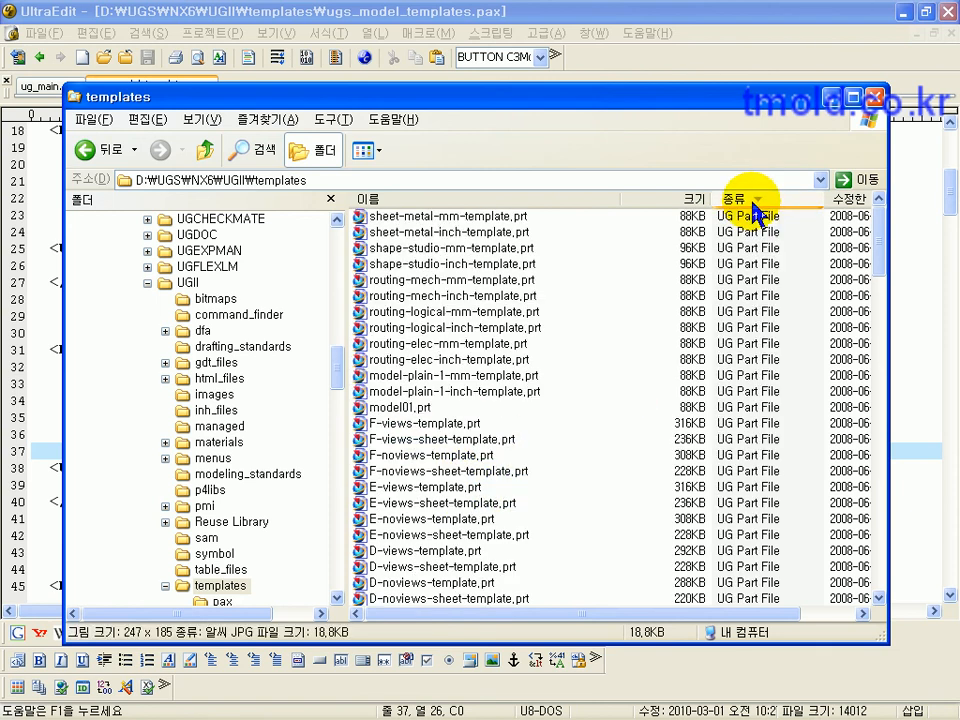
left_click(752, 203)
Rename the copy of model_template.jpg as model01.jpg.
left_click(418, 248)
left_click(418, 248)
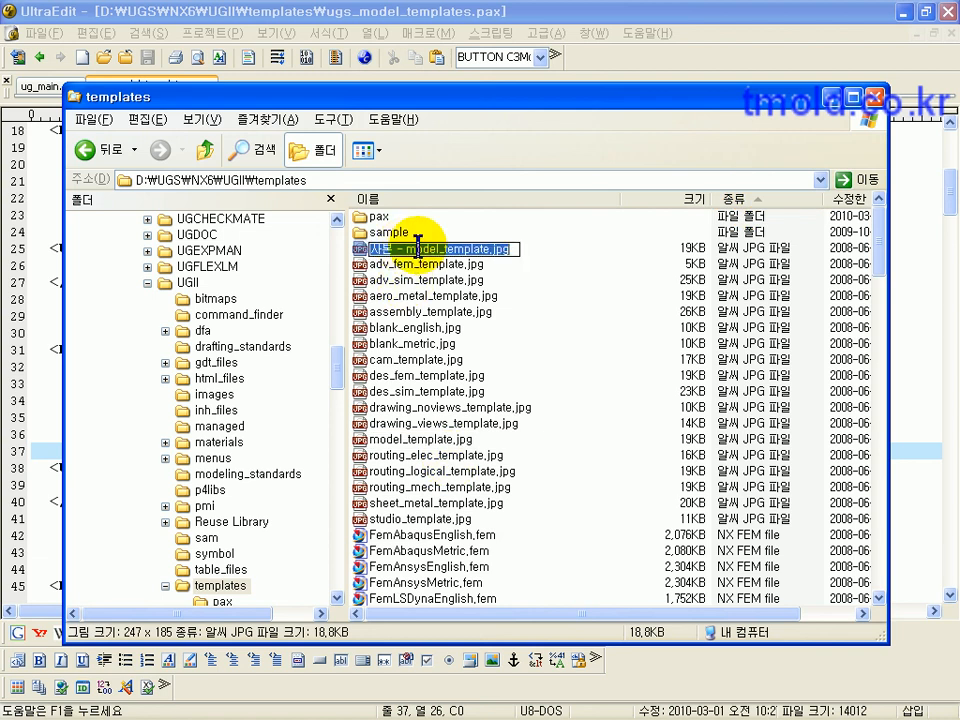
left_click(405, 248)
key("BackSpace")
key("BackSpace")
key("BackSpace")
key("BackSpace")
key("BackSpace")
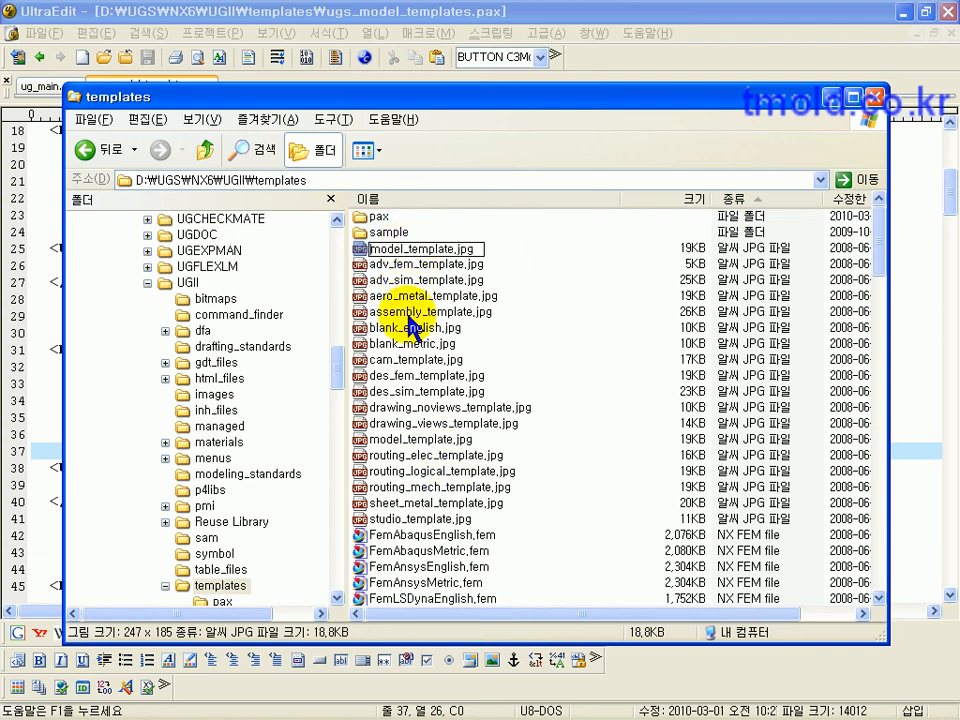
type("01")
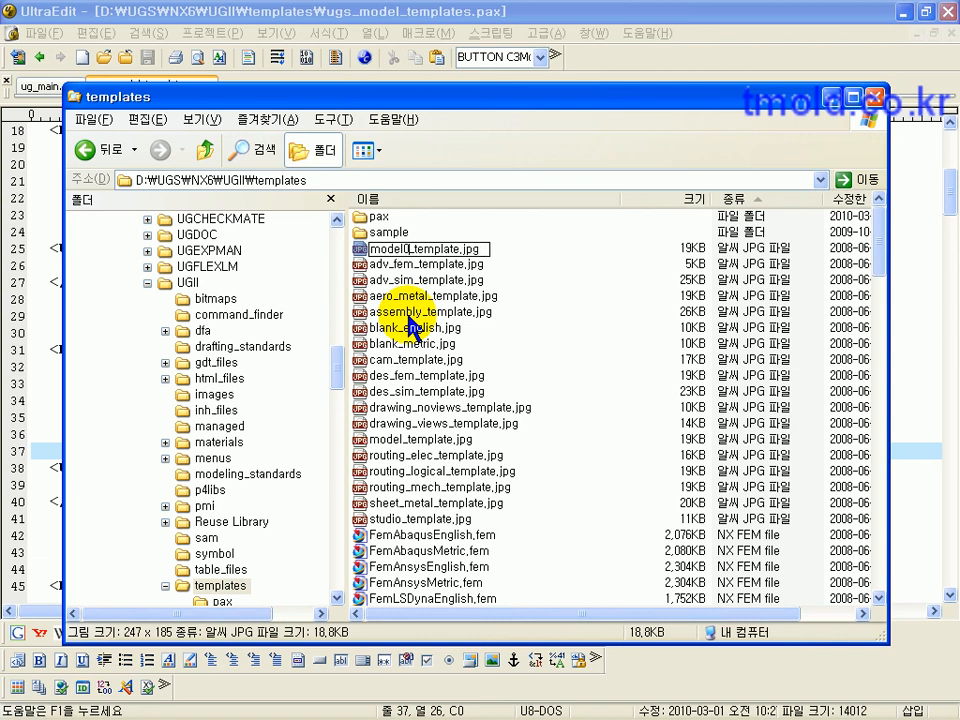
key("Delete")
key("Delete")
key("Delete")
key("Delete")
key("Delete")
key("Delete")
key("Delete")
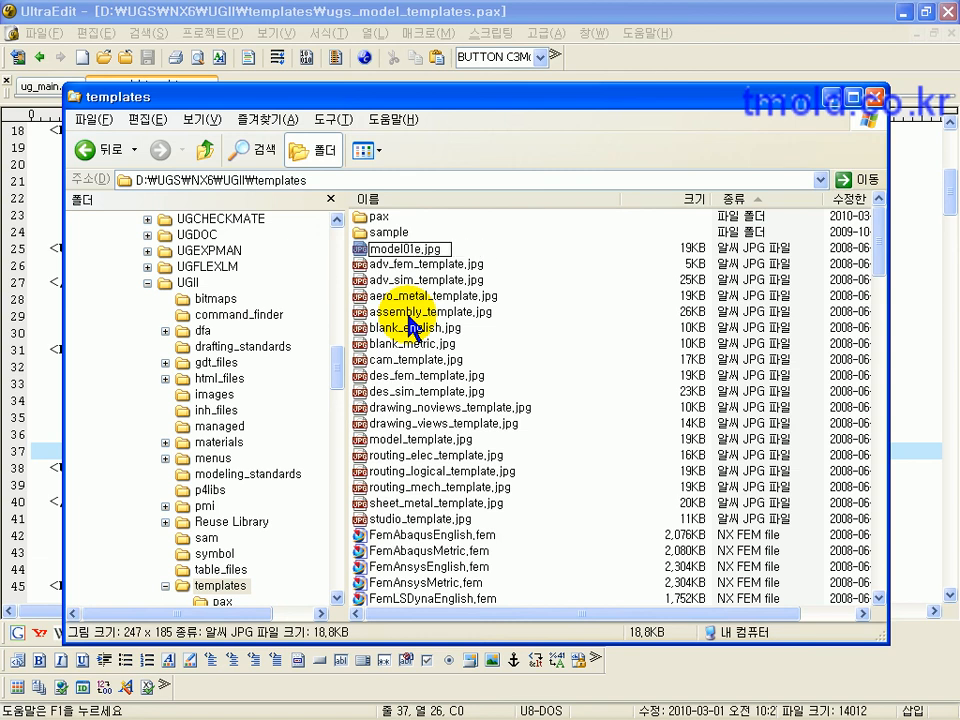
key("Delete")
key("Delete")
key("Return")
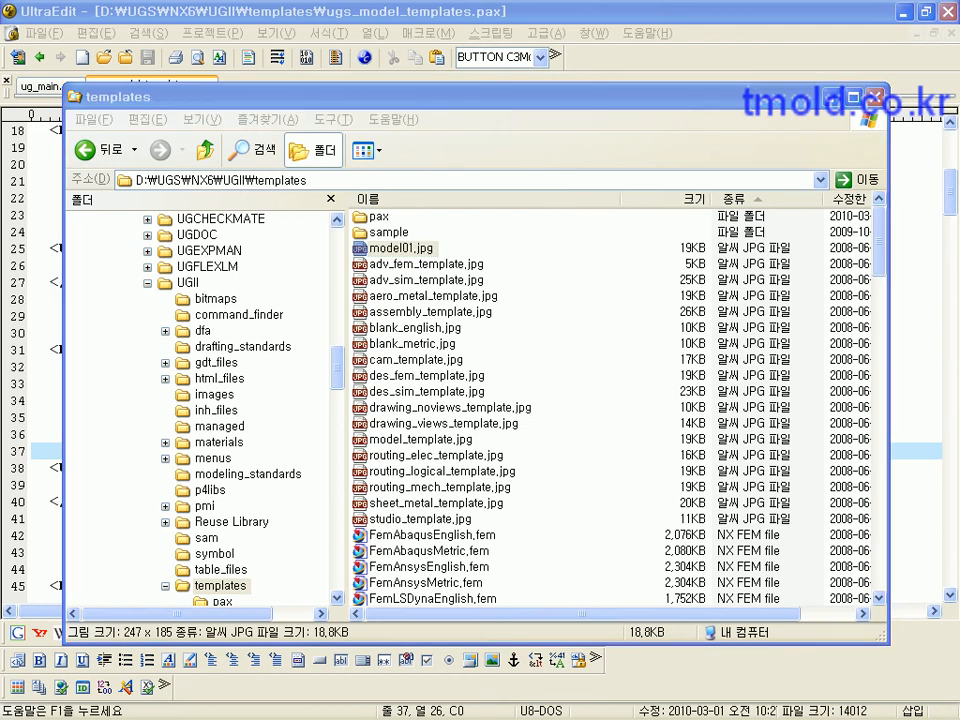
Open model01.jpg from the templates folder in Paint Shop Pro.
left_click_drag(958, 172, 100, 30)
double_click(100, 28)
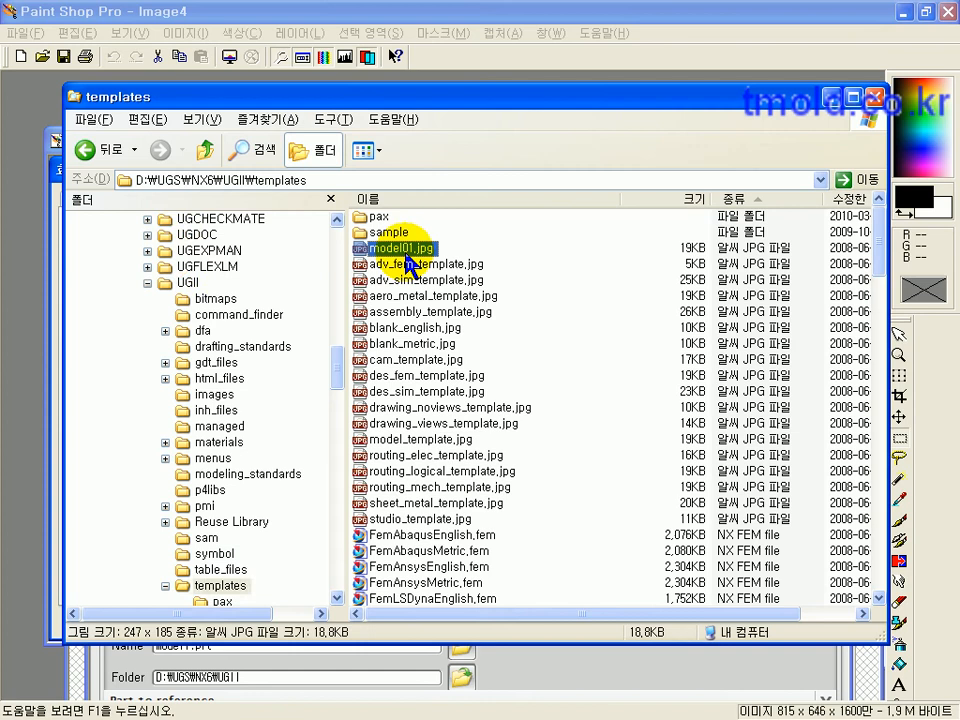
left_click(166, 252)
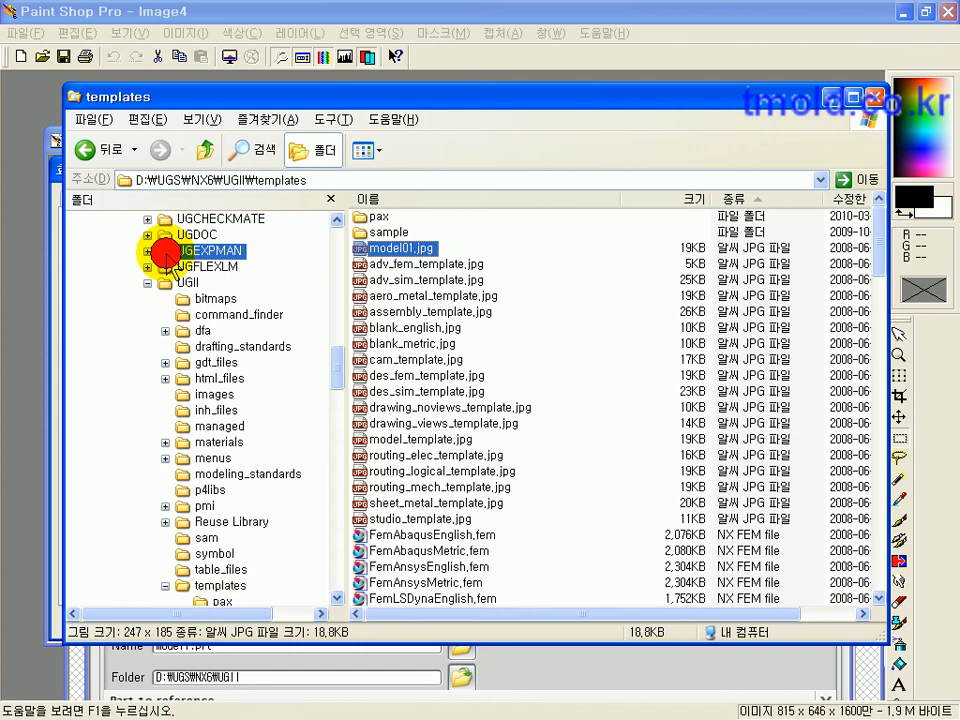
left_click_drag(166, 254, 9, 239)
left_click(18, 290)
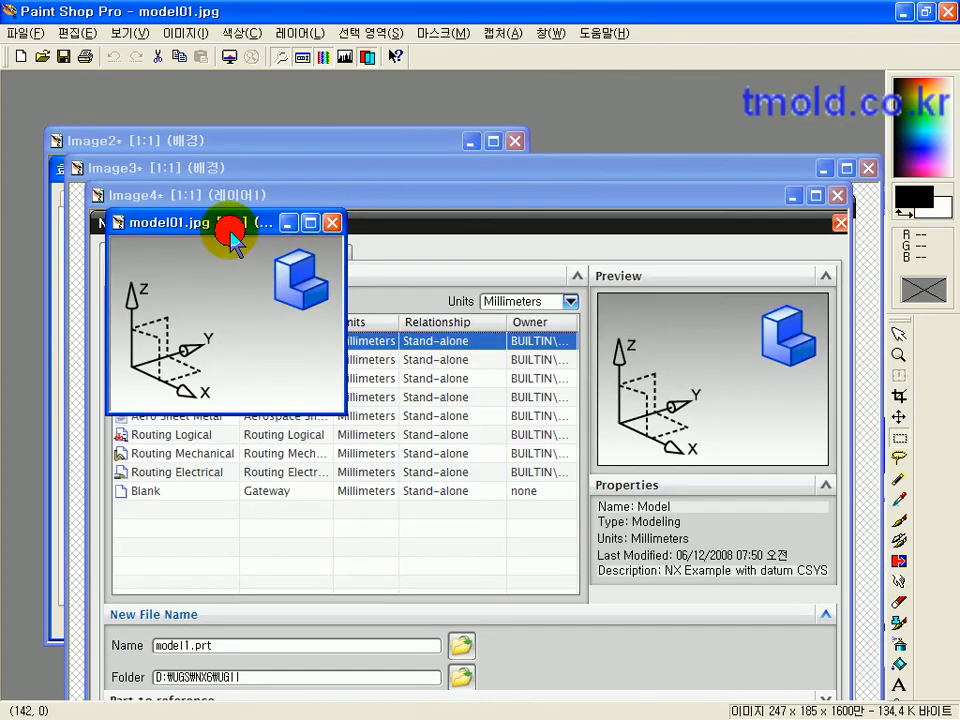
Add the text tmold.co.kr beside the coordinate axes in model01.jpg and save the image.
left_click_drag(230, 237, 284, 265)
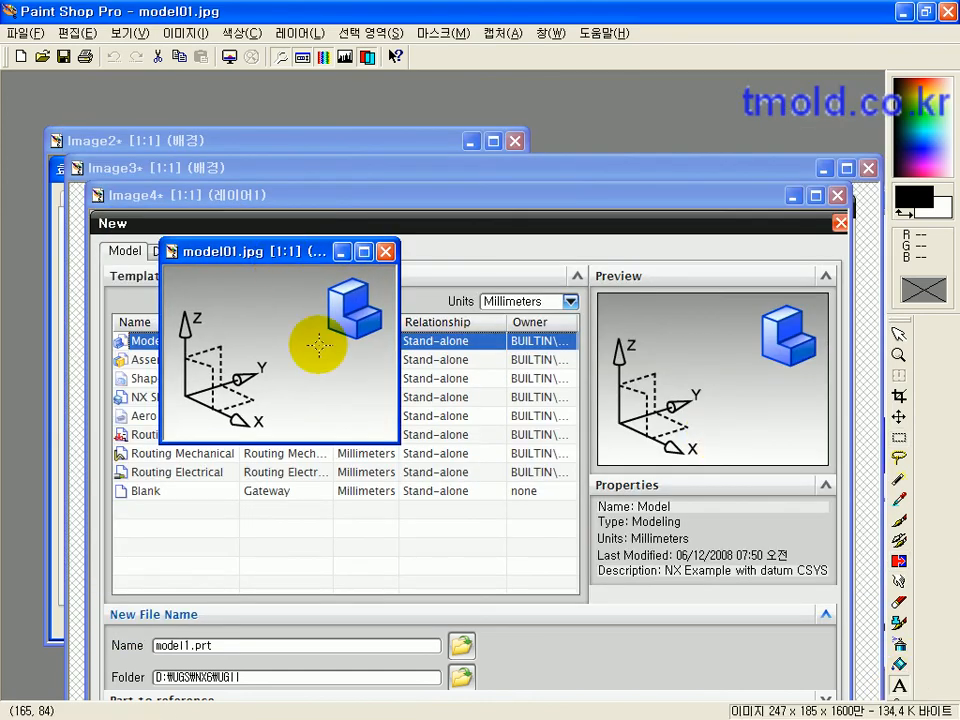
left_click(325, 392)
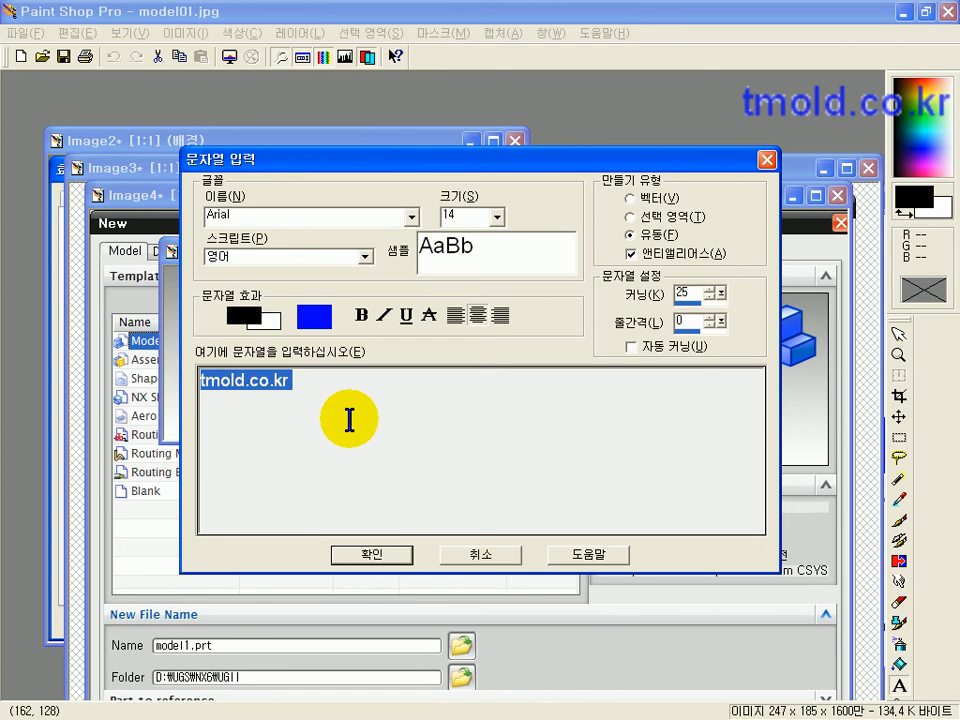
left_click(369, 556)
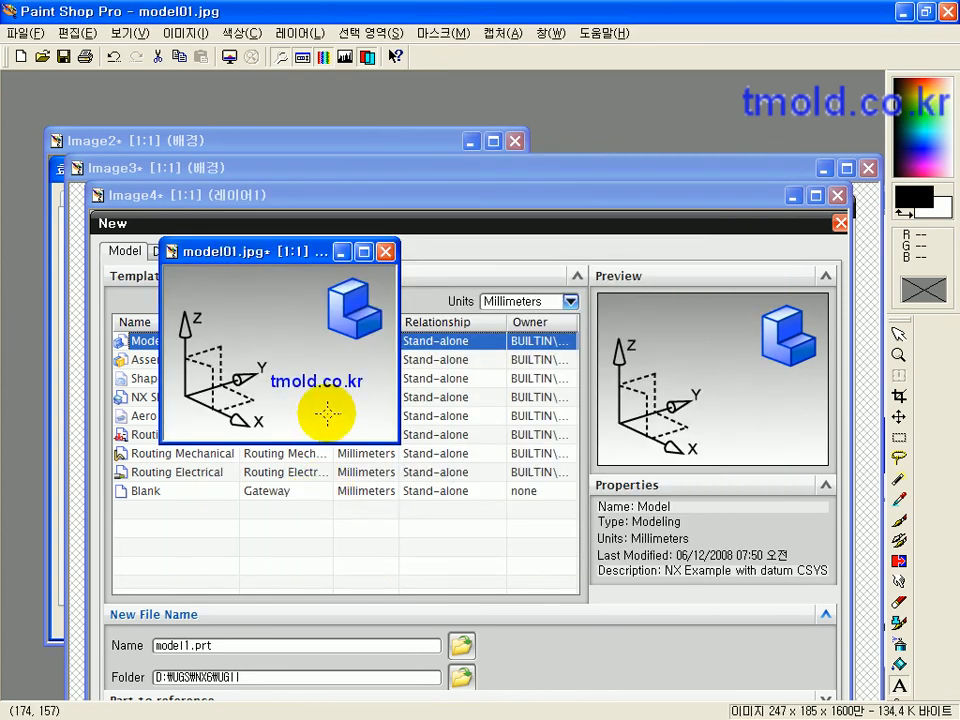
left_click_drag(240, 252, 215, 263)
left_click(63, 57)
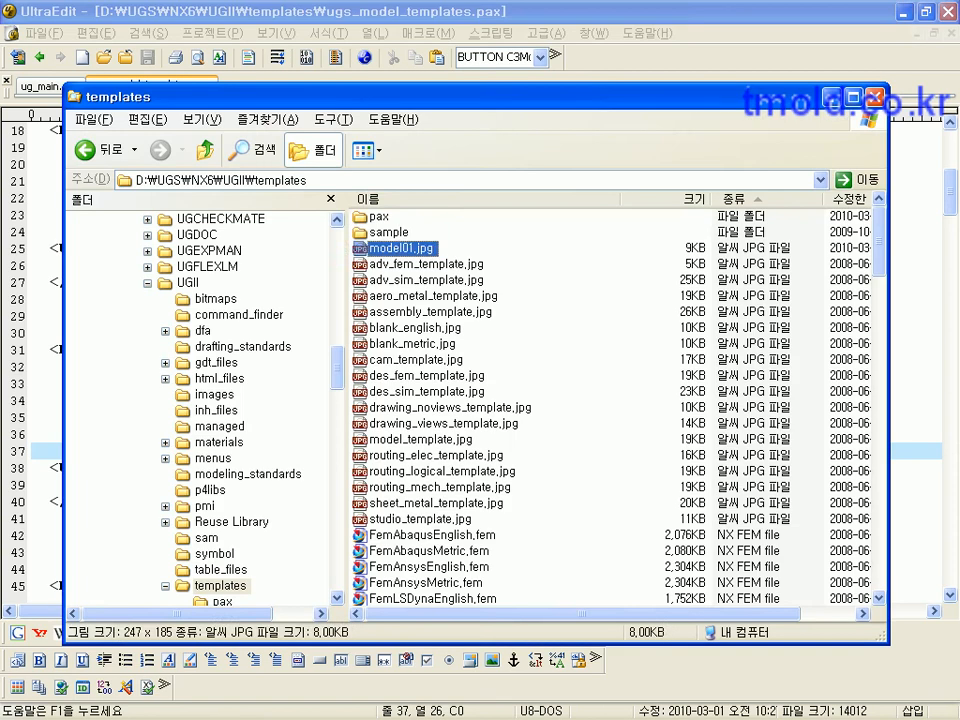
Examine the template part and palette files in the pax subfolder and return to the templates folder.
double_click(372, 214)
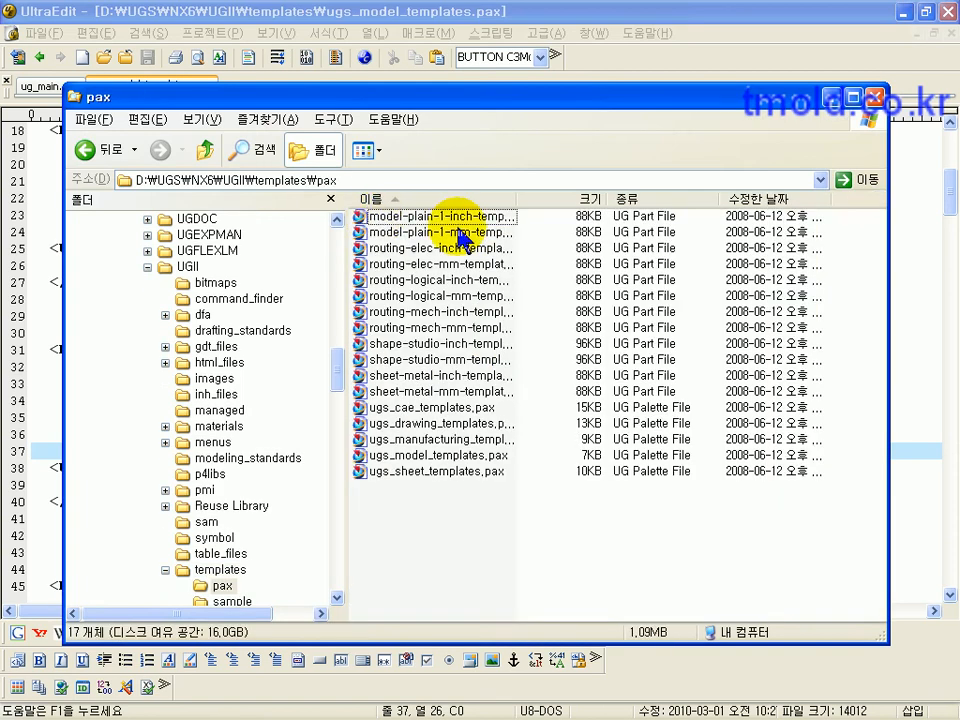
double_click(516, 199)
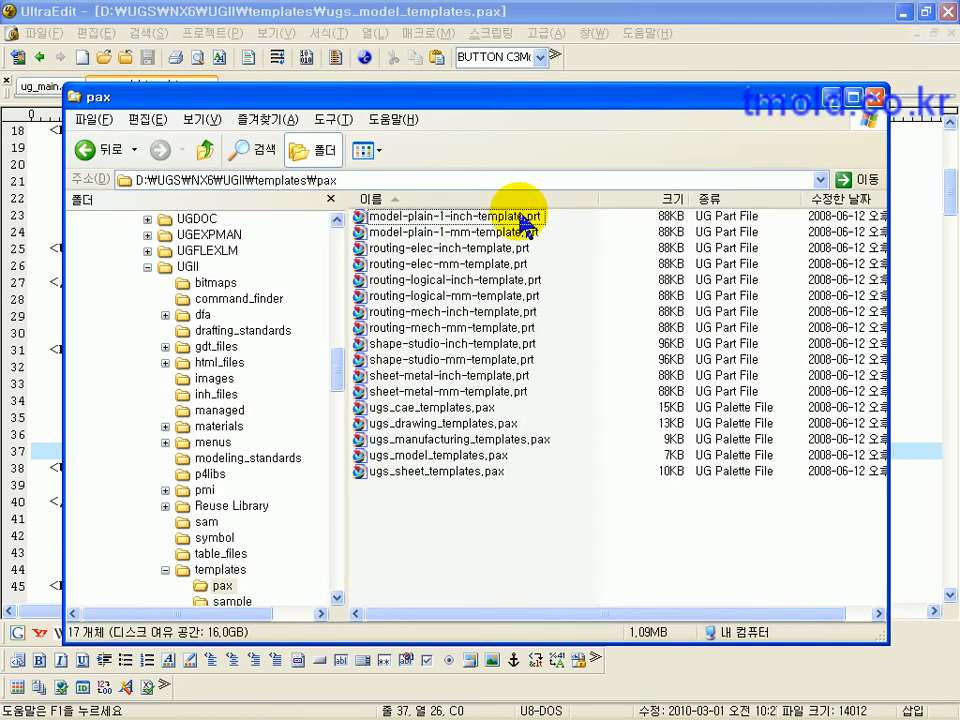
mouse_move(592, 535)
left_mouse_down()
mouse_move(350, 256)
mouse_move(343, 204)
left_mouse_up()
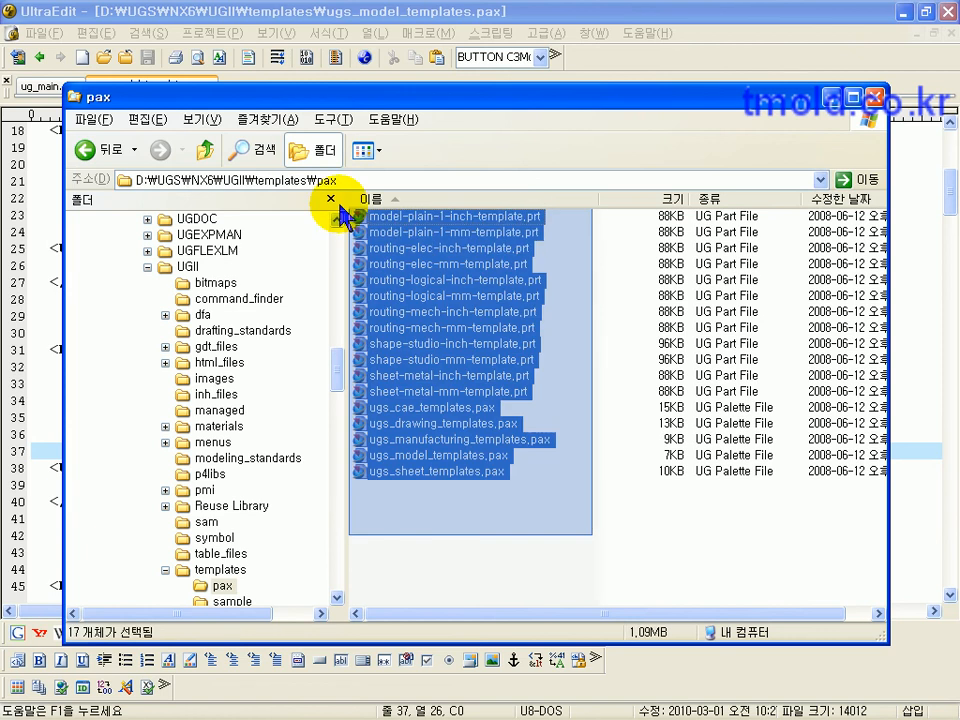
left_click(489, 574)
left_click(240, 569)
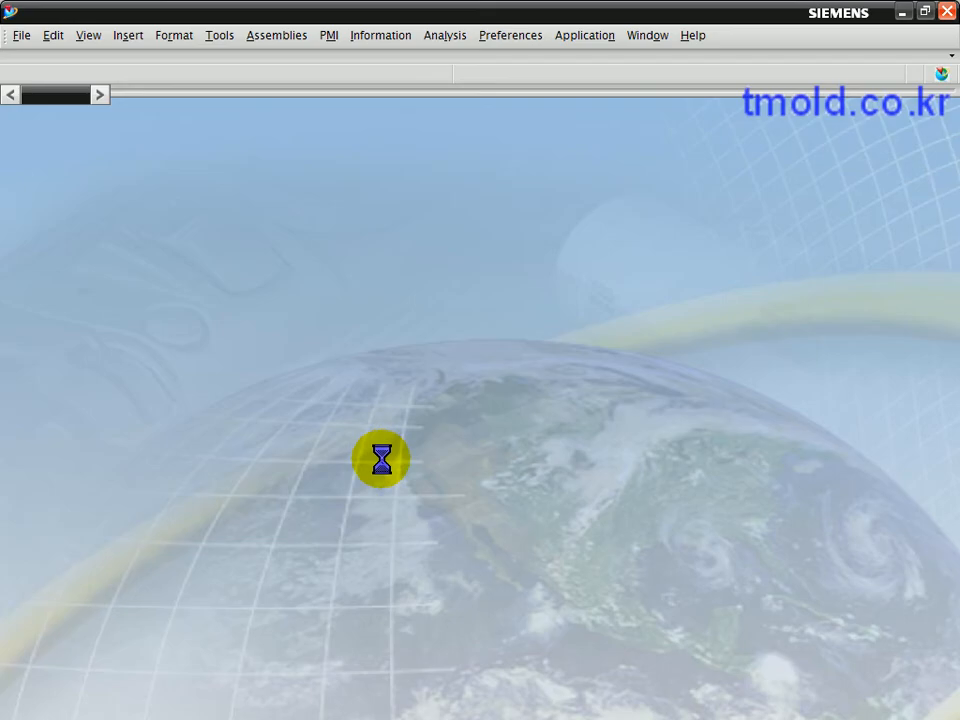
Switch to NX 6 and create model1.prt from the NX공부 template, closing the reopened New dialog without creating another part.
left_click(121, 84)
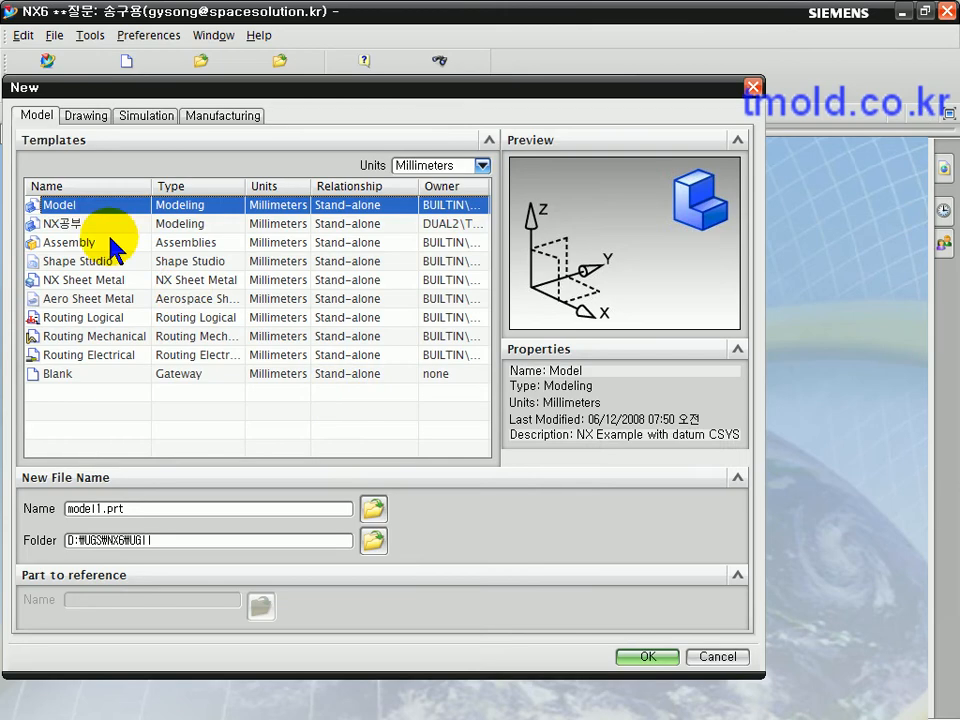
left_click(102, 226)
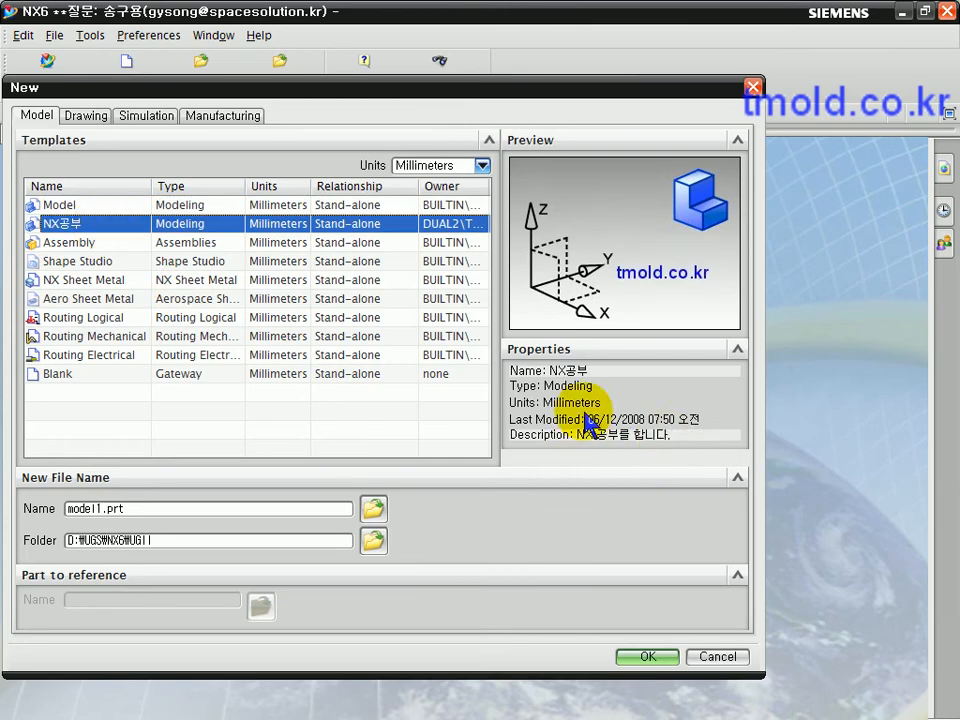
left_click(646, 658)
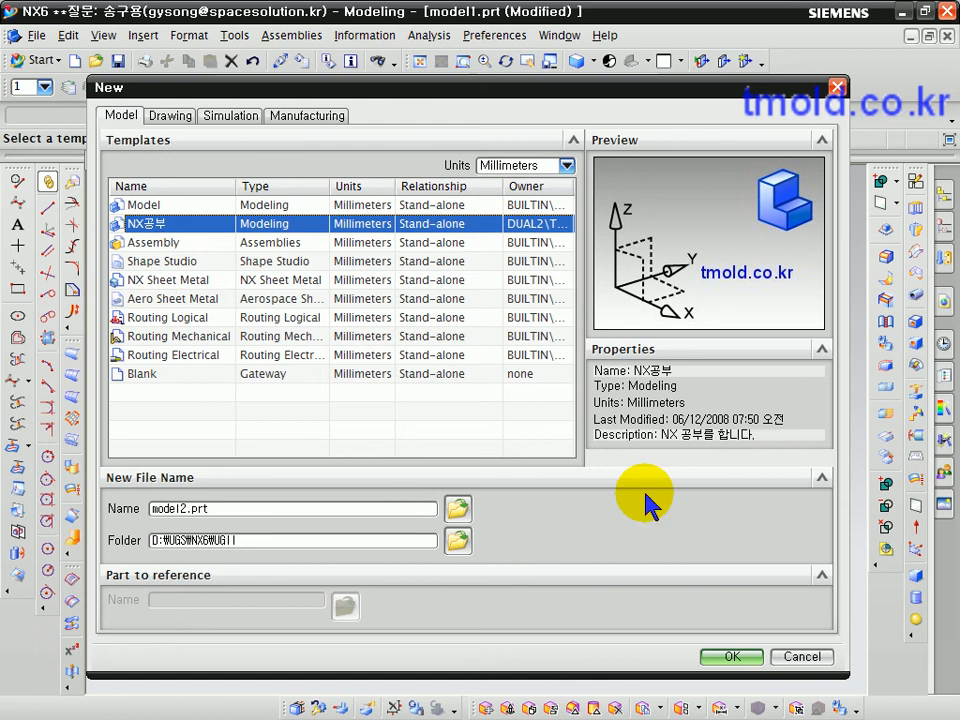
left_click(798, 660)
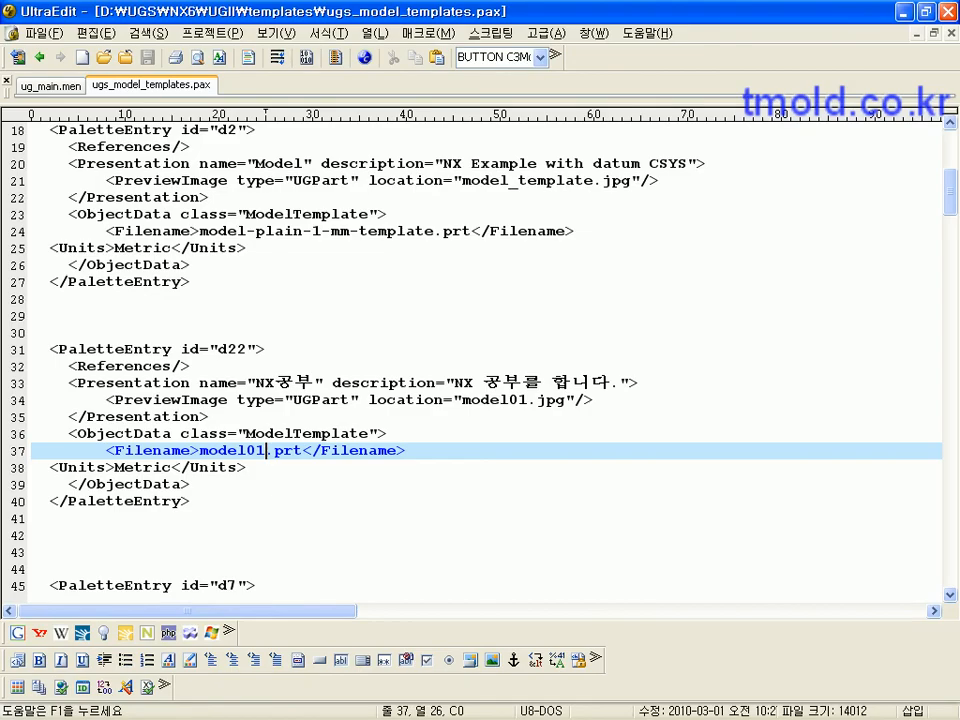
Switch to UltraEdit and examine the Assembly and Shape Studio palette entries in ugs_model_templates.pax.
left_click(317, 480)
scroll(314, 481, "down", 8)
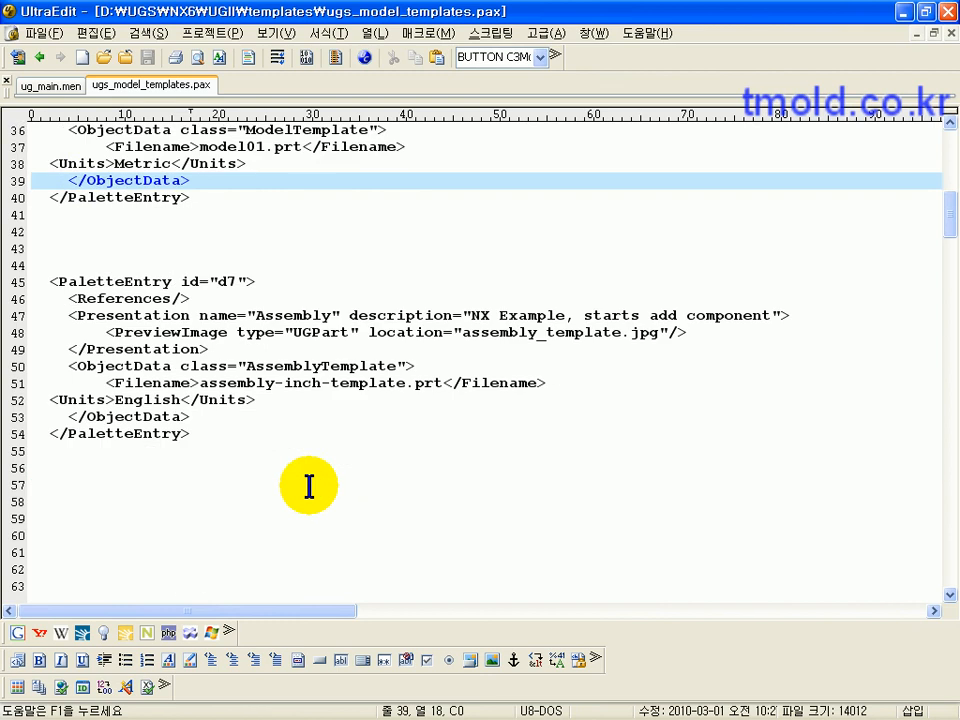
left_click(348, 214)
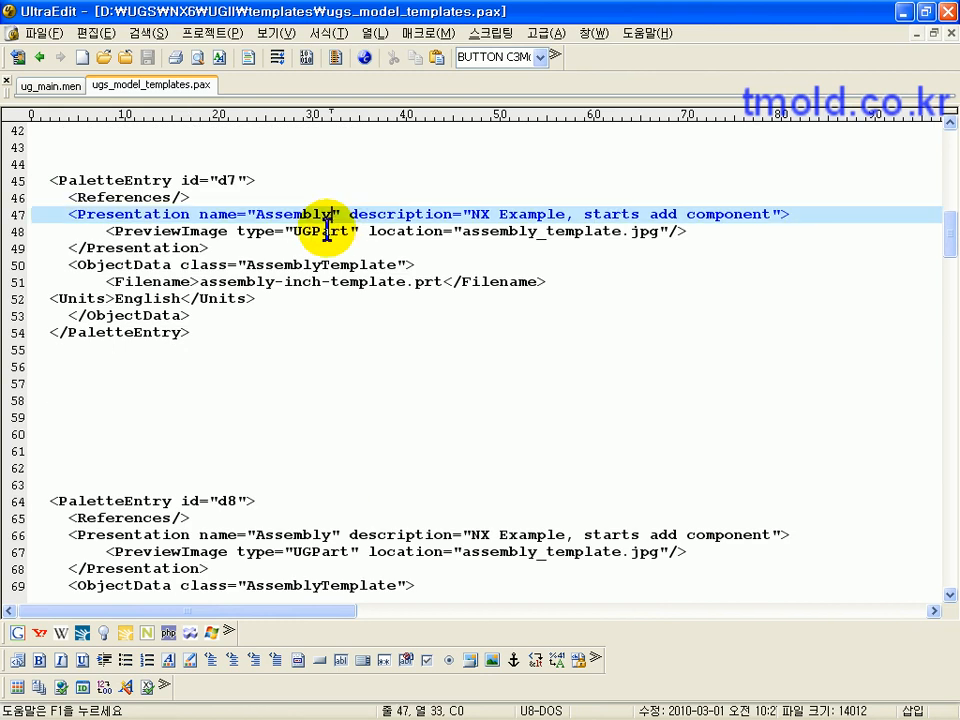
scroll(343, 320, "down", 6)
scroll(377, 255, "down", 4)
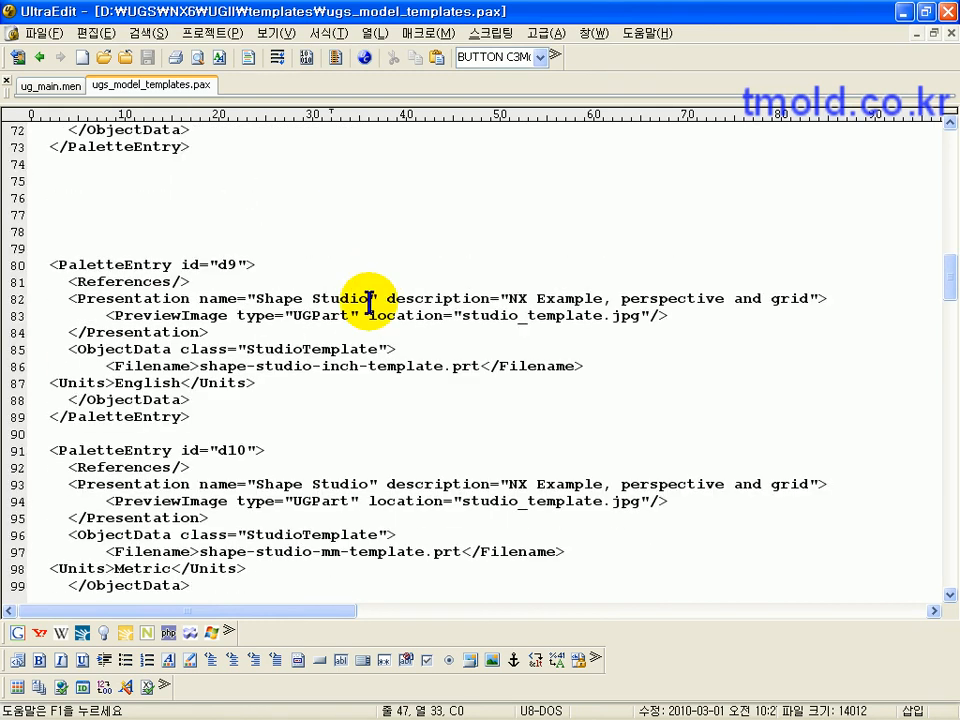
Delete the Routing Logical palette entries d15 and d16 from ugs_model_templates.pax.
scroll(368, 322, "down", 2)
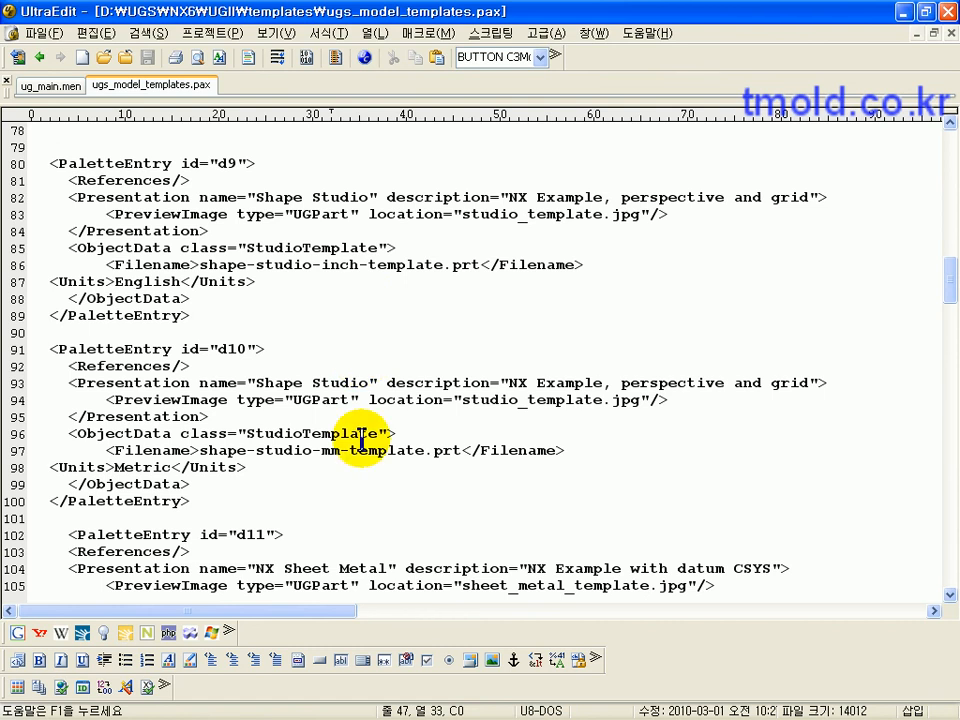
scroll(360, 465, "down", 4)
scroll(357, 470, "down", 2)
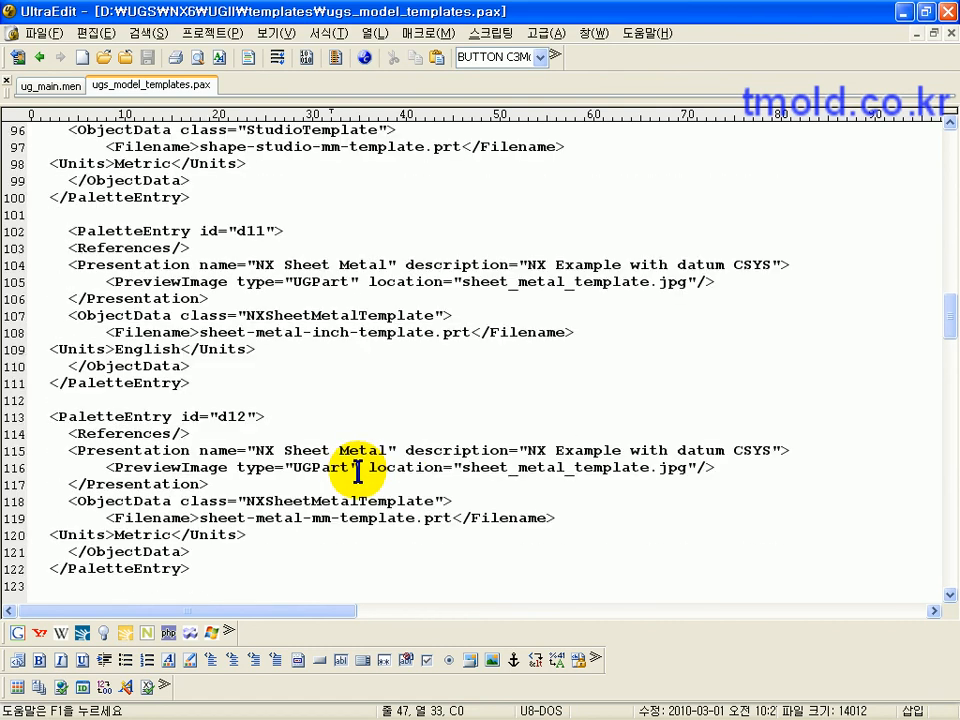
scroll(357, 470, "down", 6)
scroll(358, 470, "down", 4)
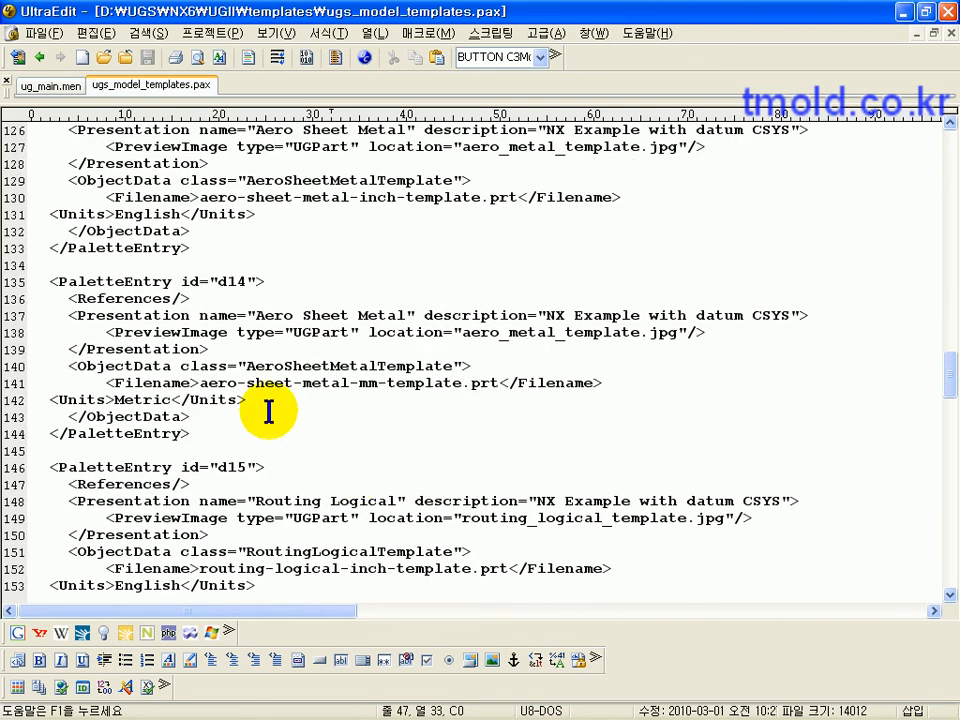
left_click(206, 446)
scroll(208, 452, "down", 4)
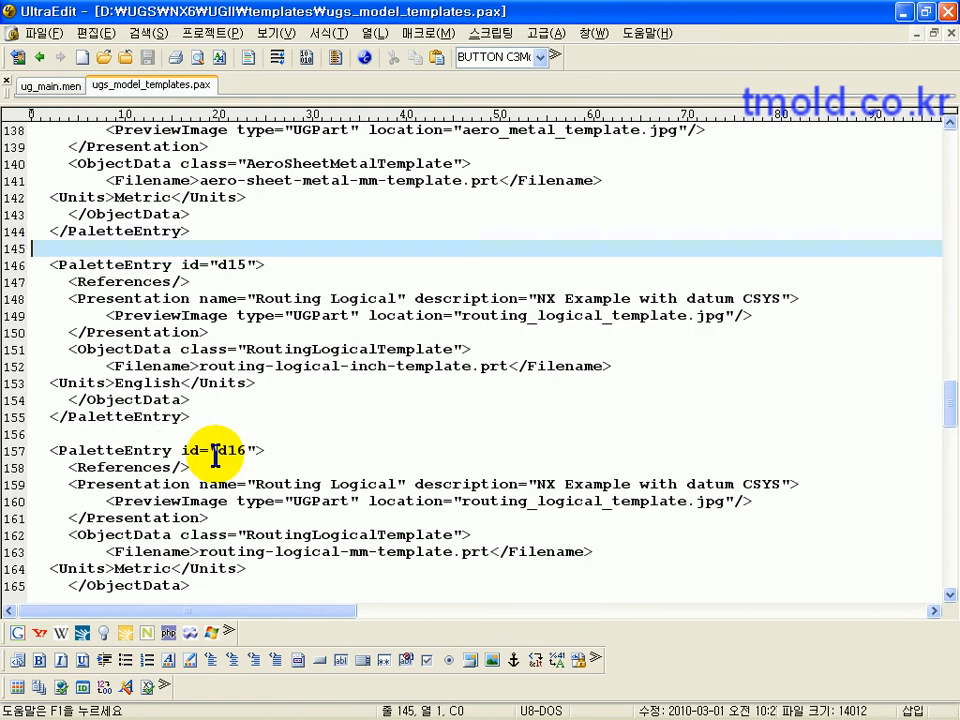
left_click_drag(208, 420, 8, 267)
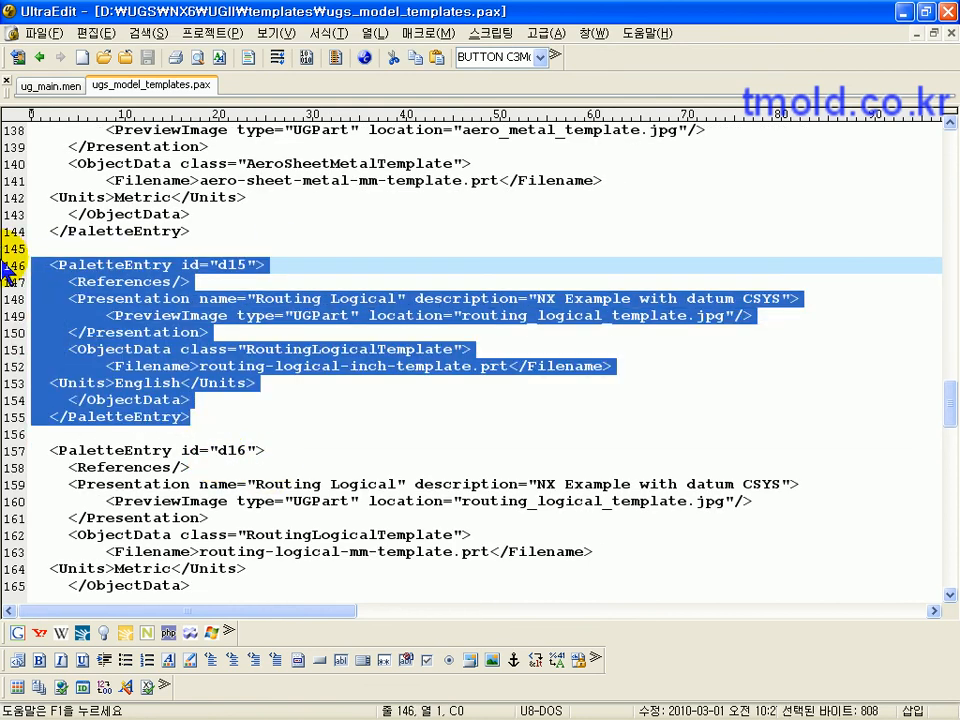
key("Delete")
left_click_drag(190, 450, 8, 316)
key("Delete")
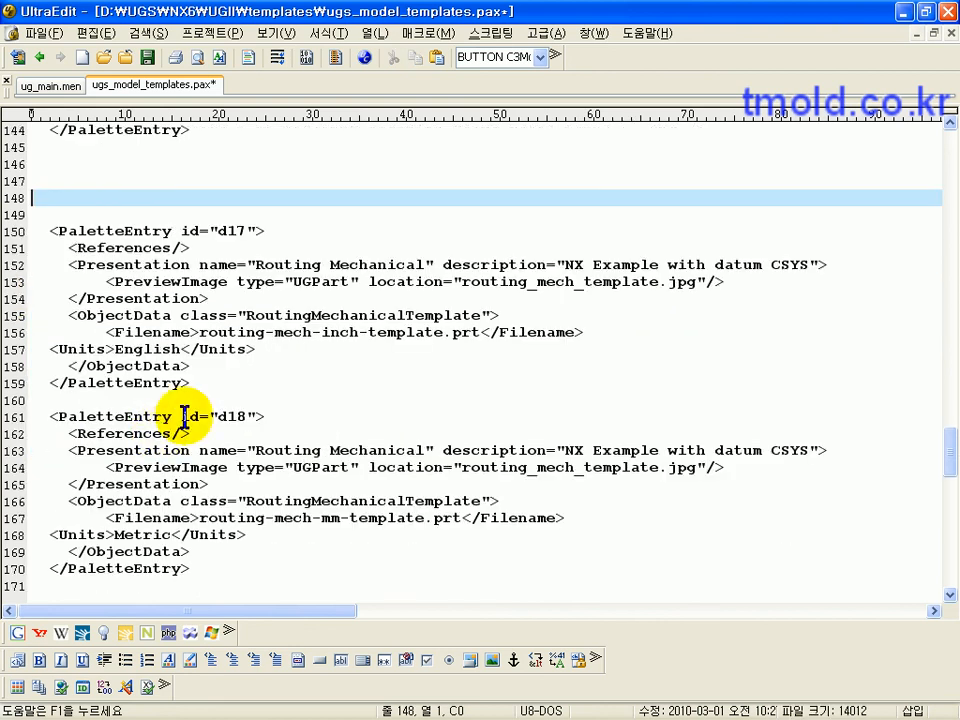
Delete the Routing Mechanical palette entries d17 and d18.
left_click(137, 349)
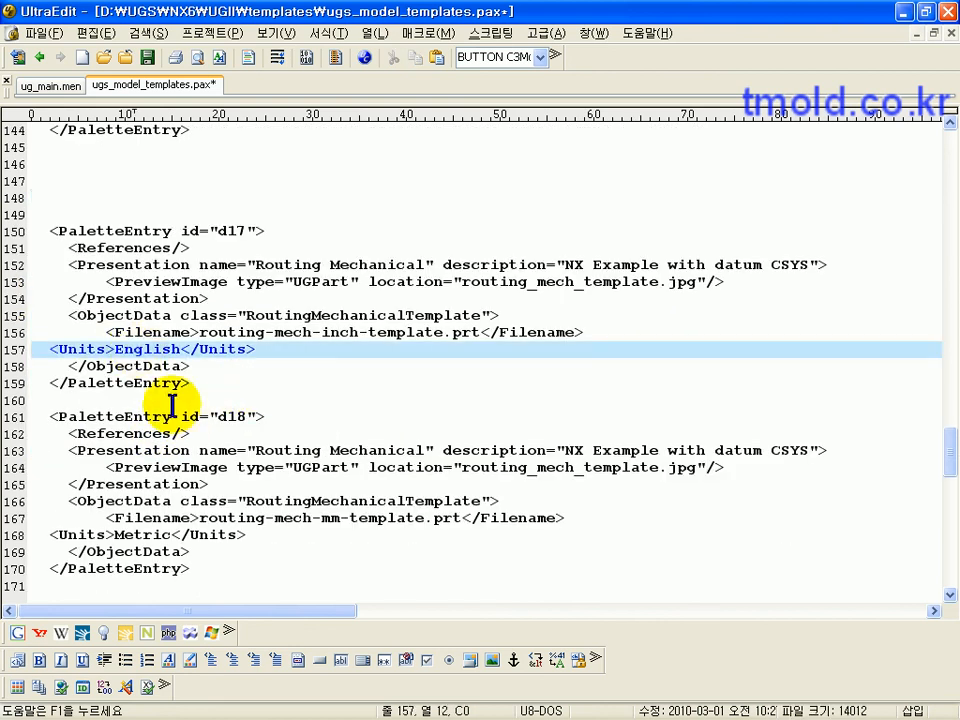
left_click(144, 536)
left_click(146, 398)
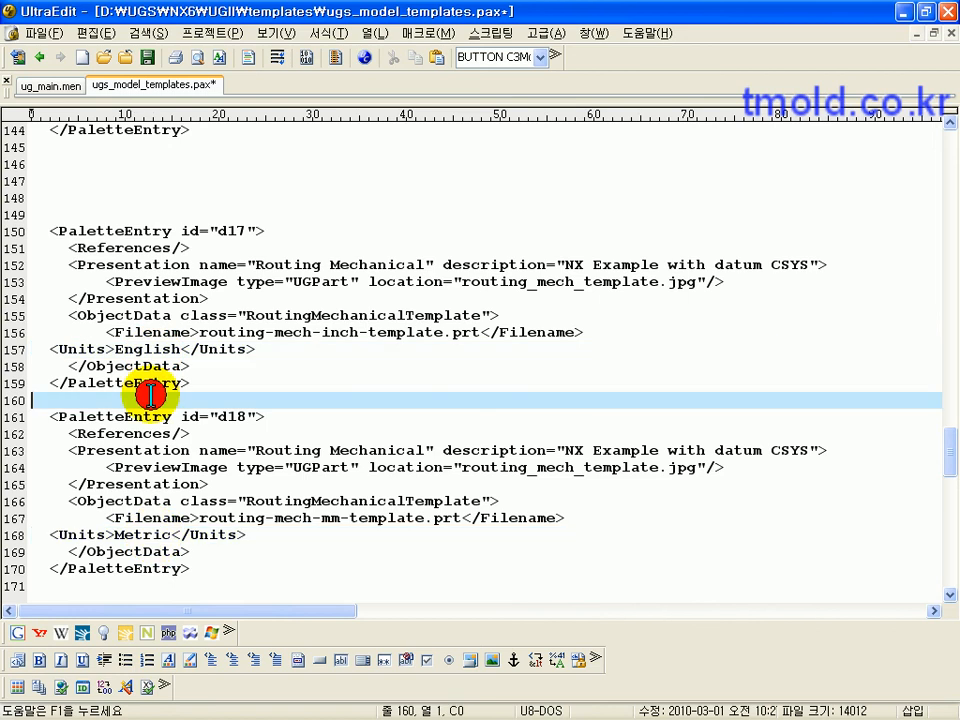
left_click_drag(242, 580, 10, 231)
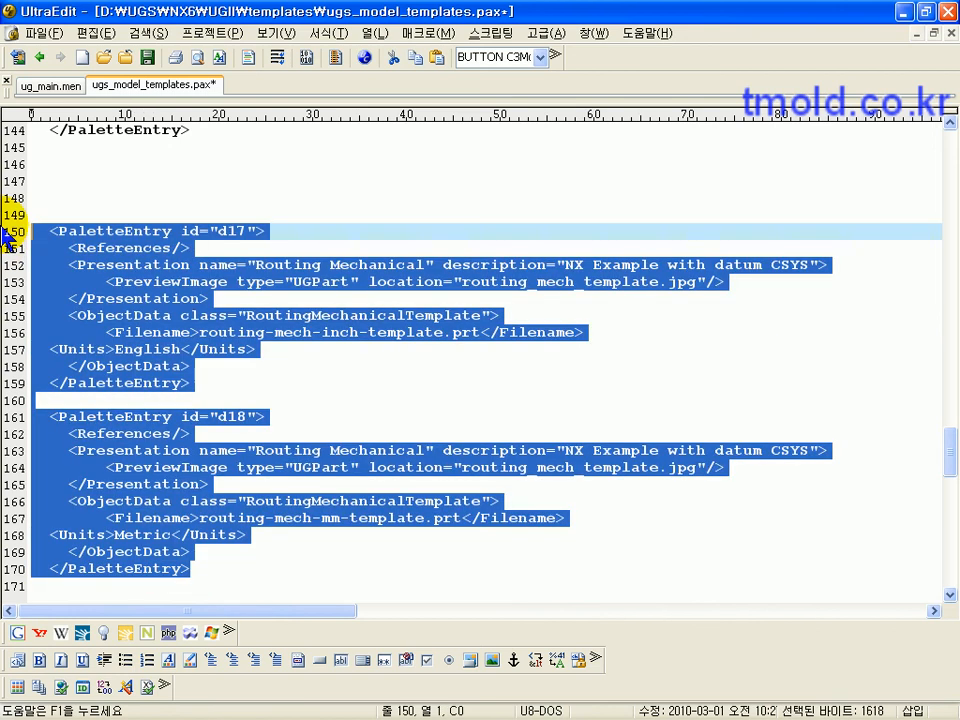
key("Delete")
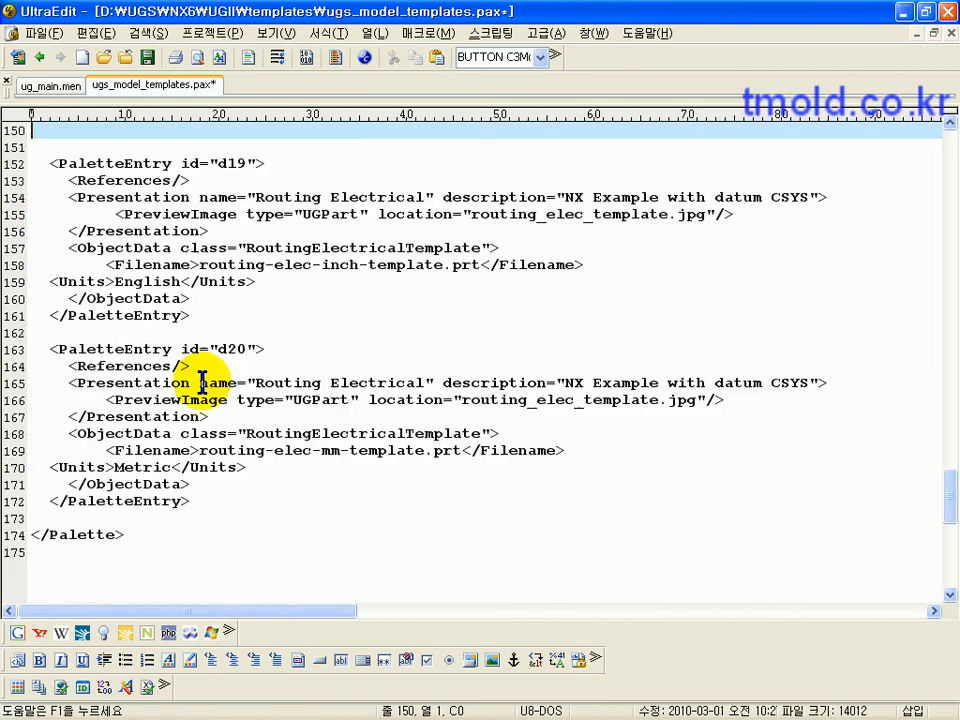
Delete the Routing Electrical palette entries d19 and d20 above the closing Palette tag.
scroll(191, 521, "down", 2)
scroll(191, 521, "up", 2)
left_click(165, 530)
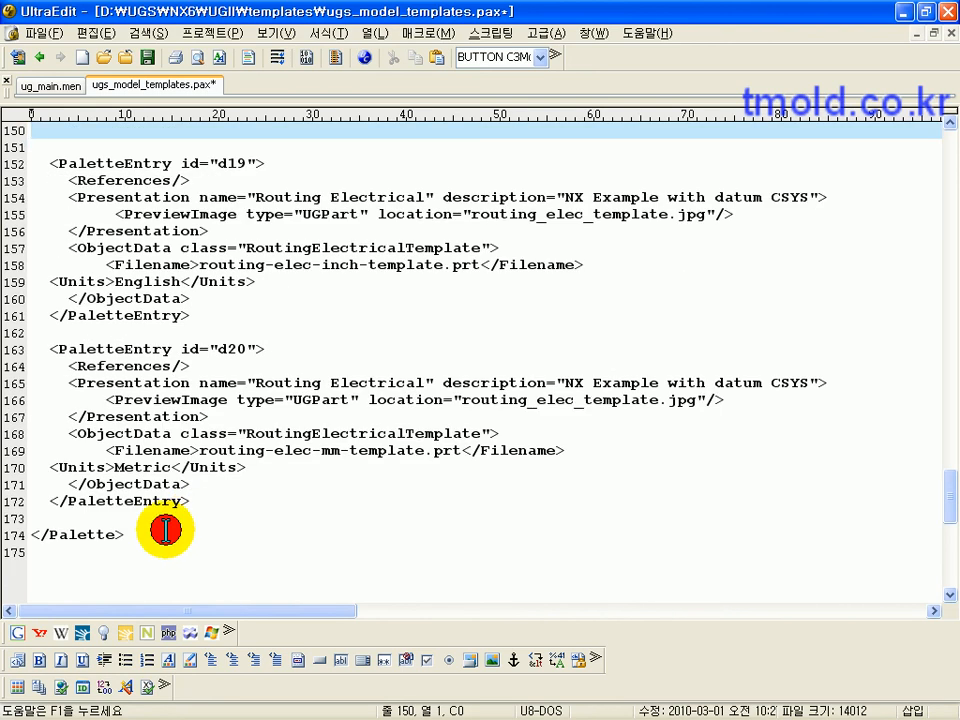
left_click_drag(165, 530, 10, 163)
key("Delete")
left_click(163, 197)
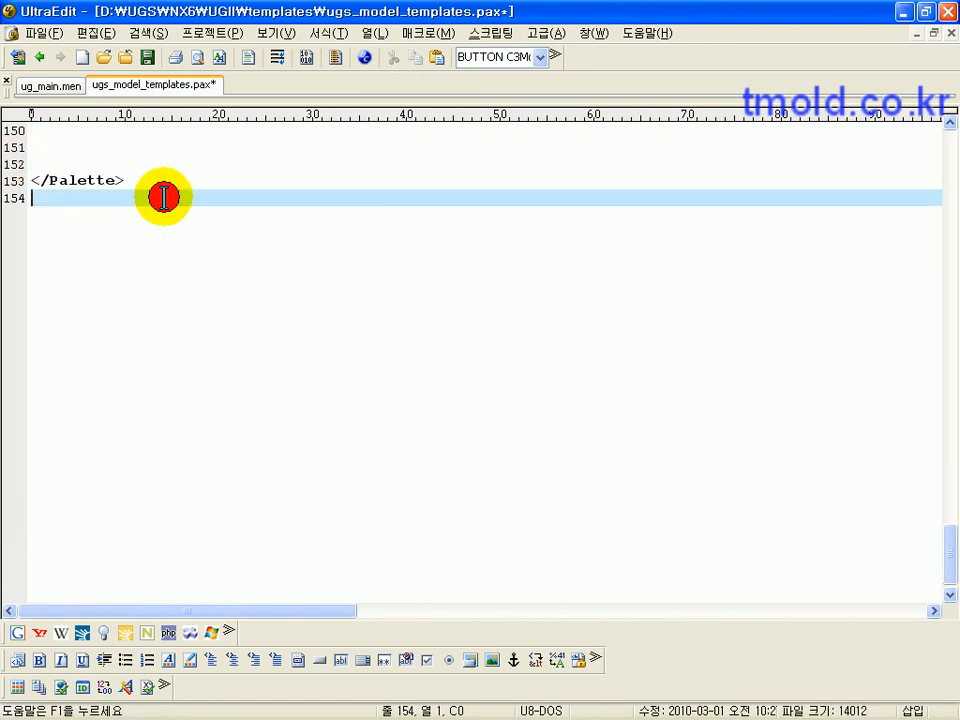
Remove the closing Palette tag and the adjoining empty line at the end of the file.
key("BackSpace")
key("BackSpace")
key("BackSpace")
key("BackSpace")
key("BackSpace")
key("BackSpace")
key("BackSpace")
key("BackSpace")
key("BackSpace")
key("BackSpace")
key("BackSpace")
key("BackSpace")
Delete the Aero Sheet Metal palette entries d13 and d14 and save ugs_model_templates.pax.
scroll(109, 253, "up", 2)
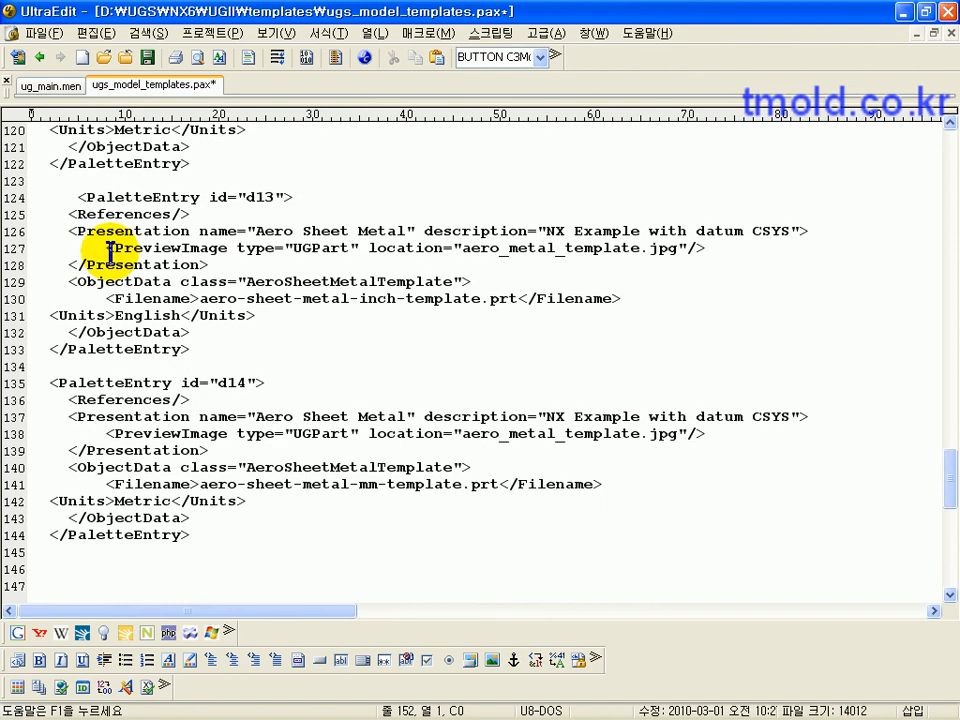
left_click_drag(225, 556, 12, 196)
key("Delete")
scroll(165, 388, "up", 8)
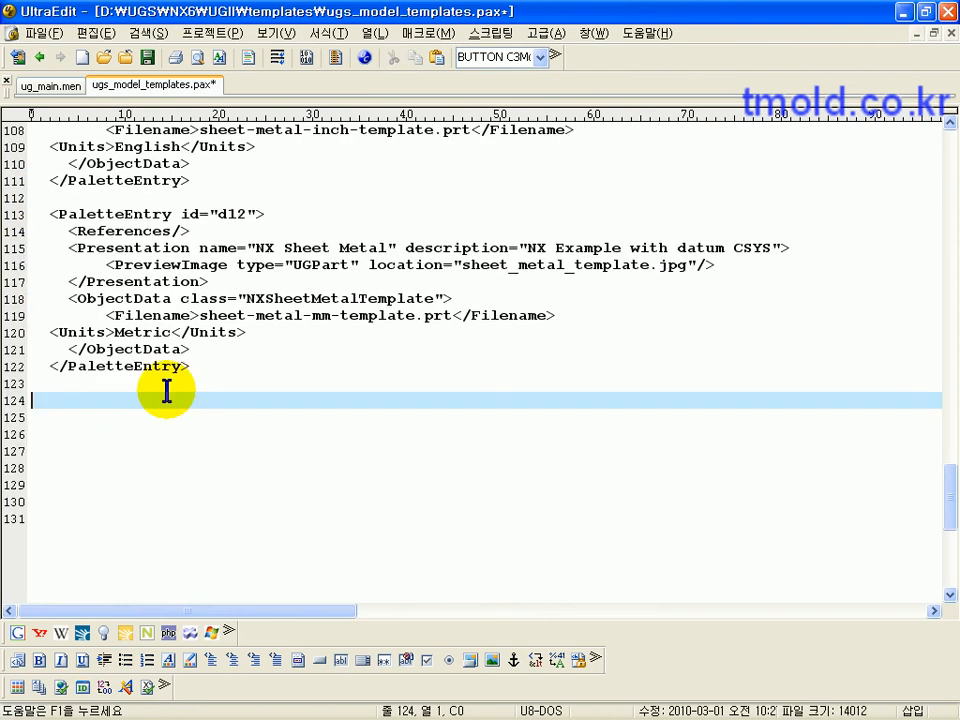
left_click(214, 581)
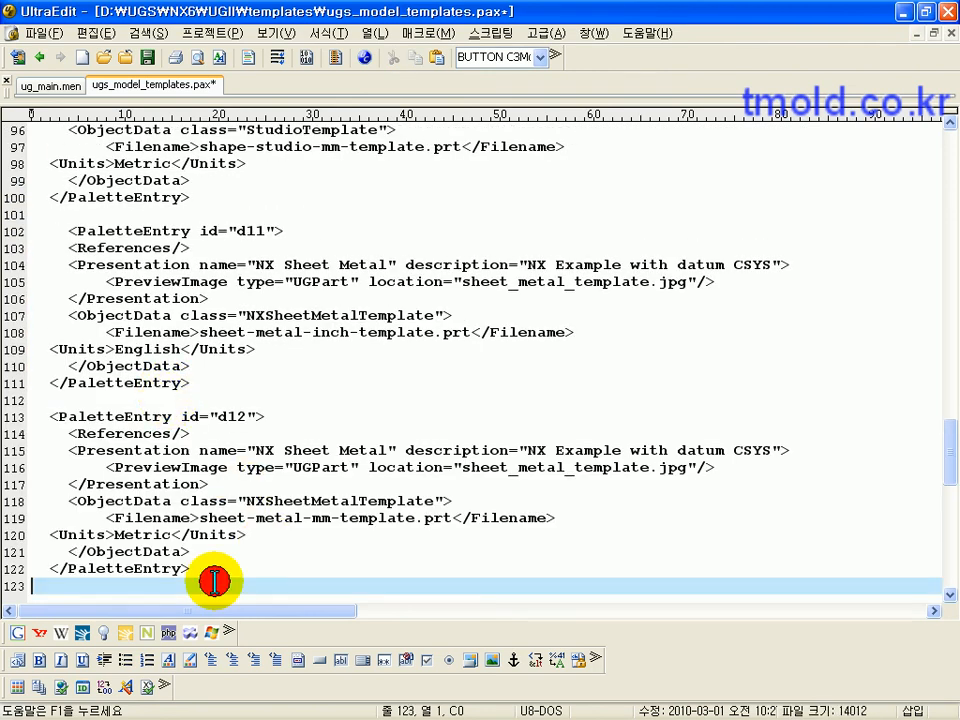
scroll(274, 570, "up", 10)
scroll(246, 418, "up", 16)
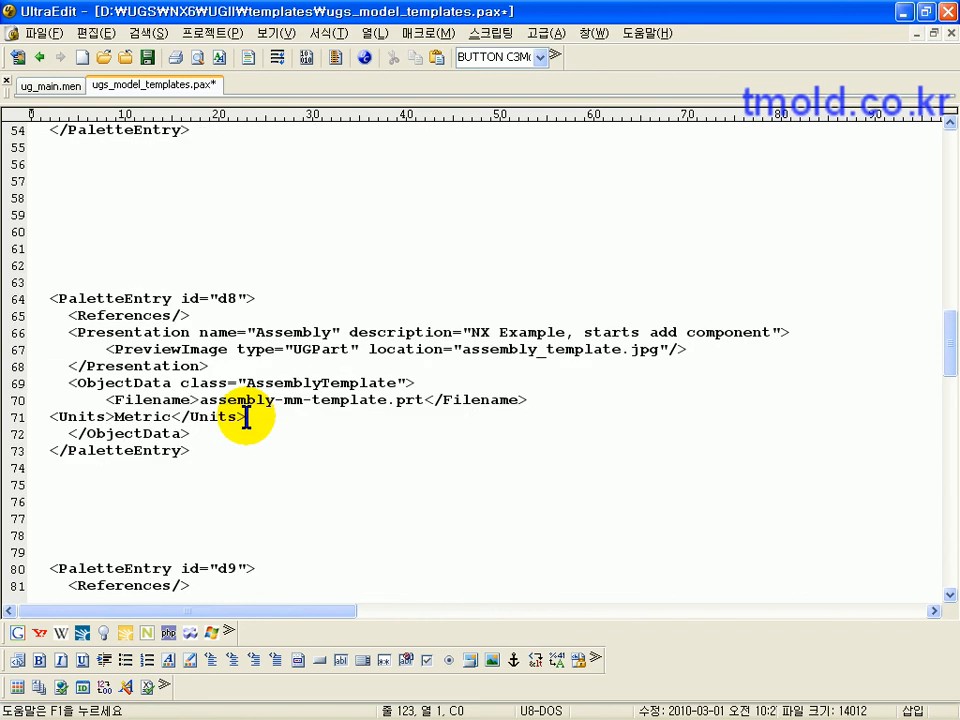
scroll(220, 360, "up", 6)
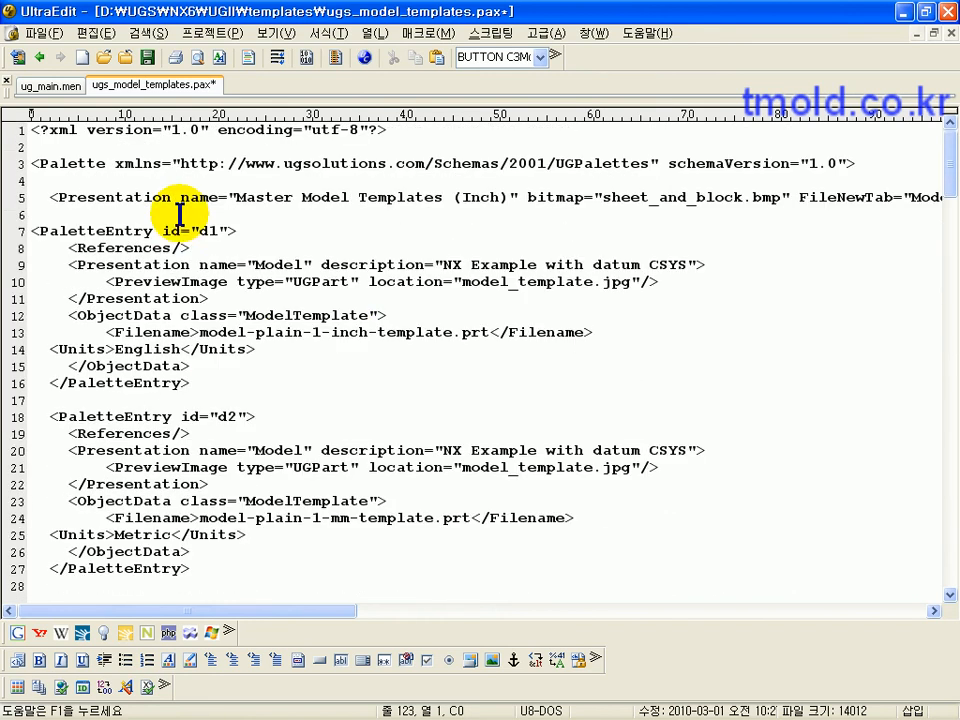
key("ctrl+s")
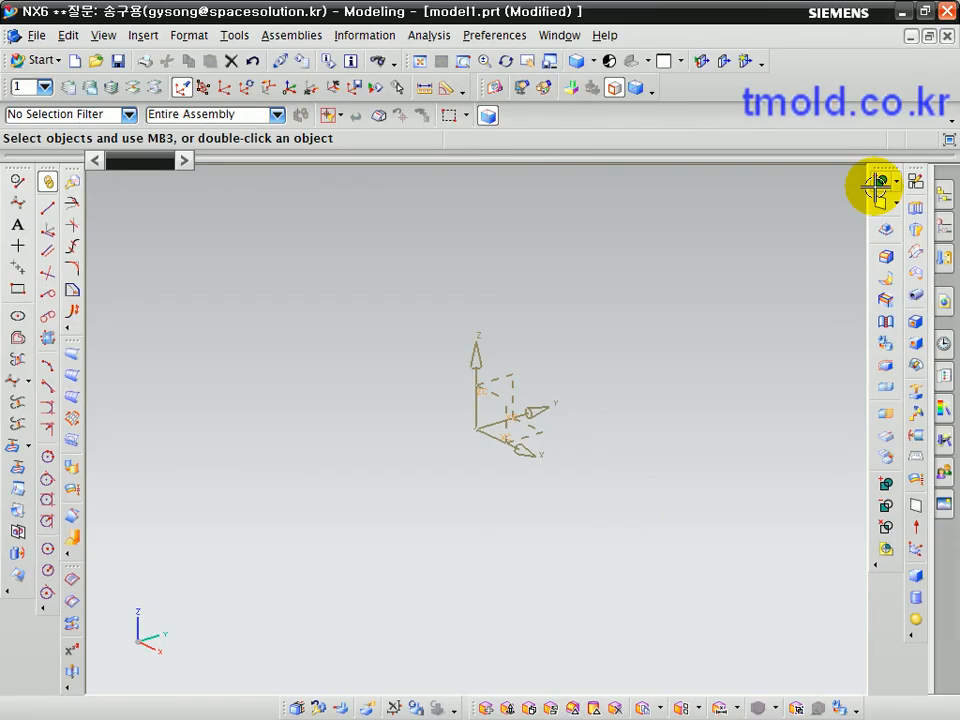
Switch to NX 6, check the New dialog's model templates, cancel it, and exit NX without saving model1.prt.
left_click(75, 62)
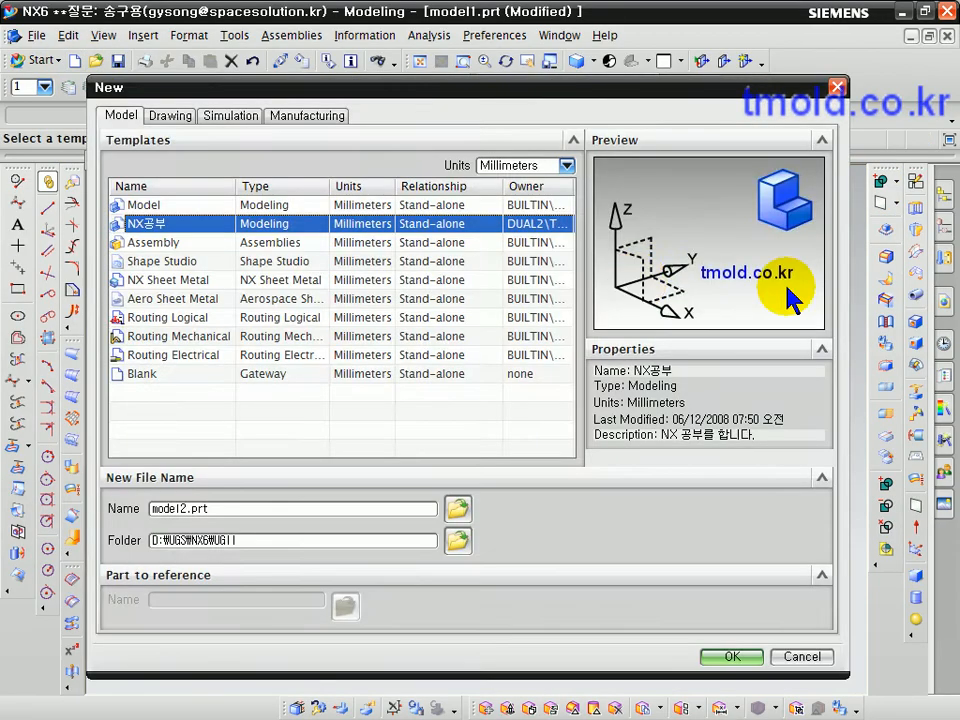
key("Escape")
left_click(947, 35)
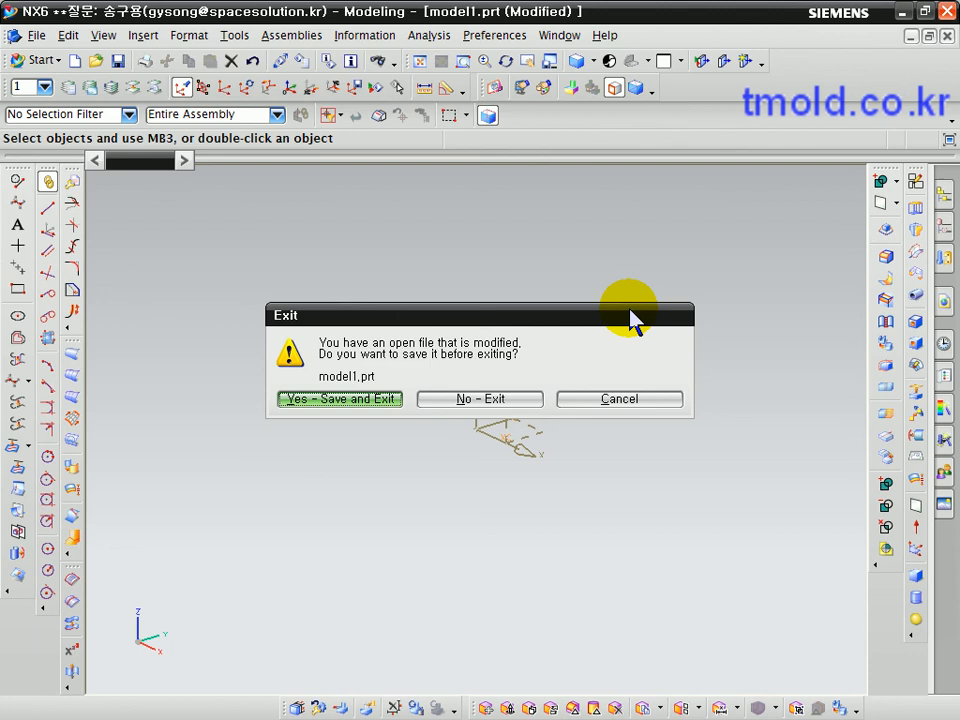
left_click(495, 401)
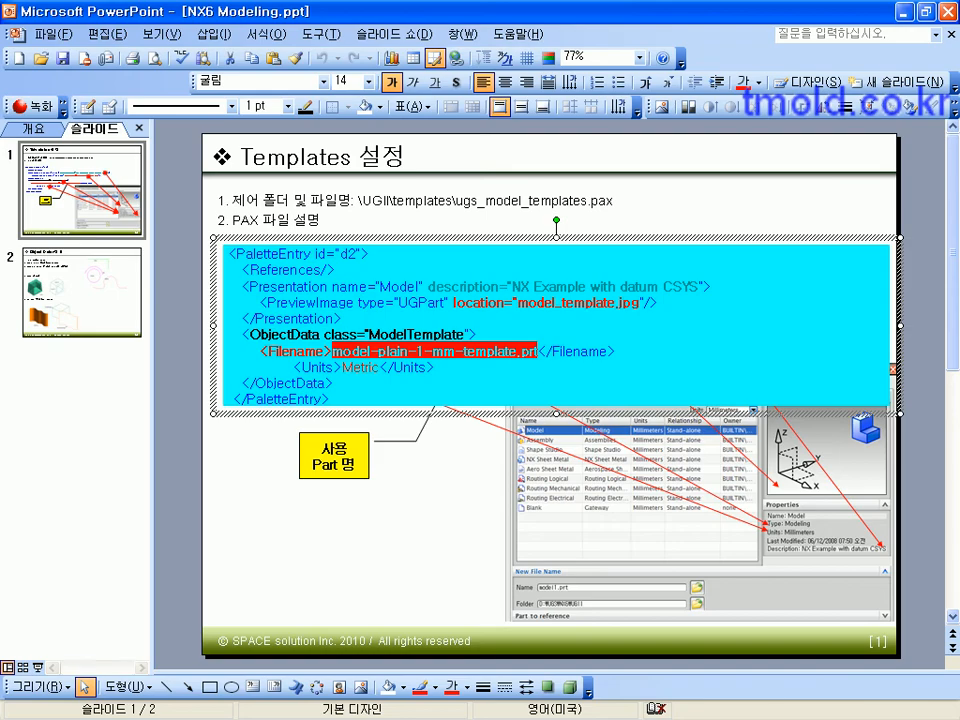
left_click(316, 535)
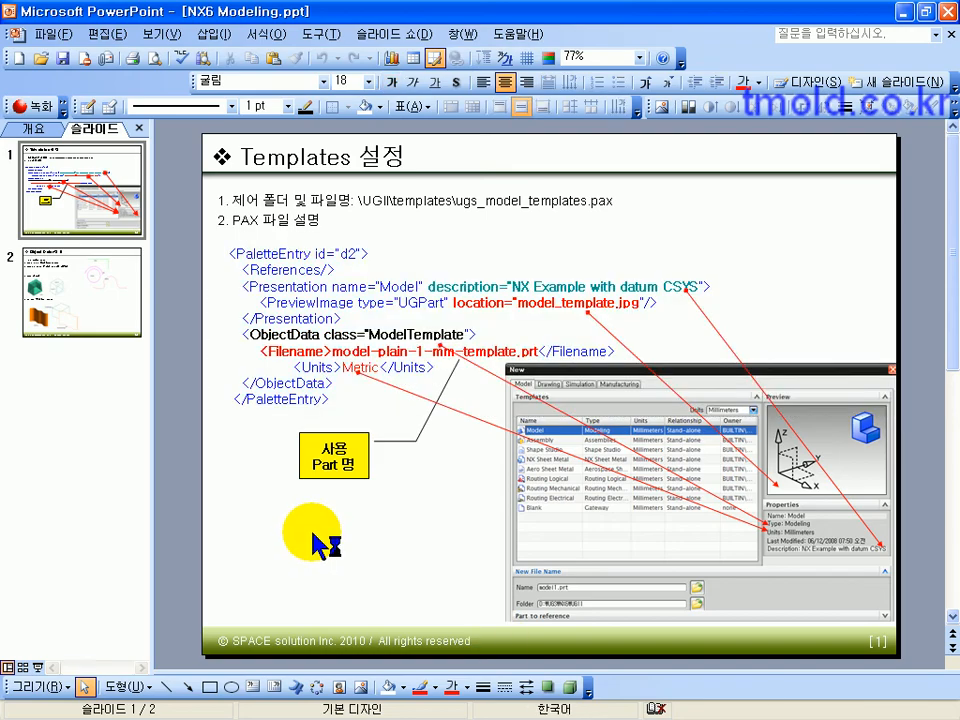
left_click(98, 302)
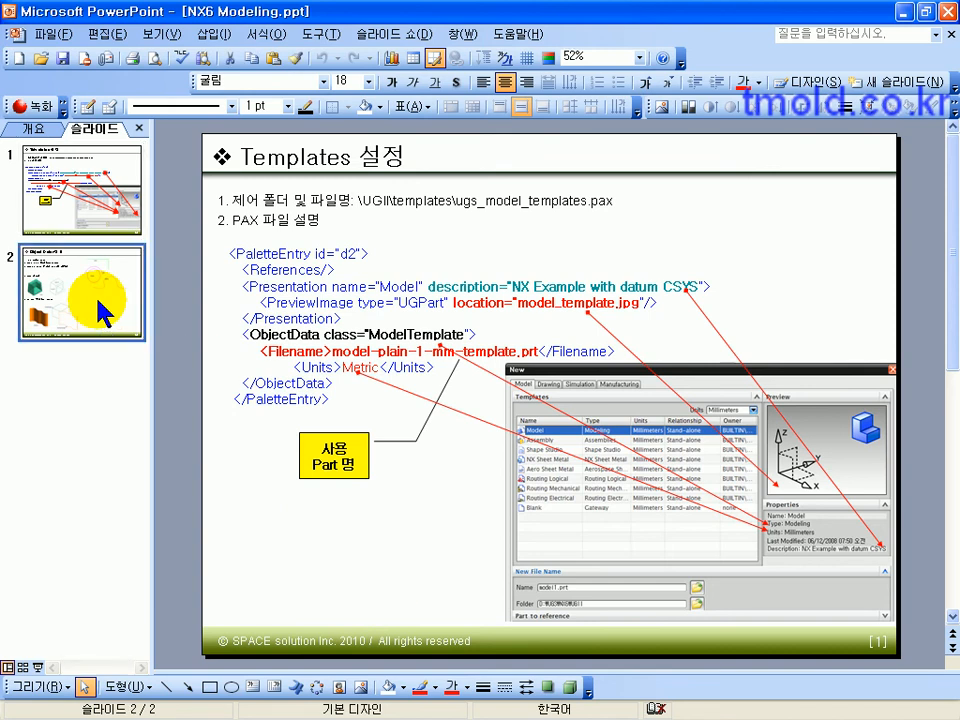
left_click(98, 303)
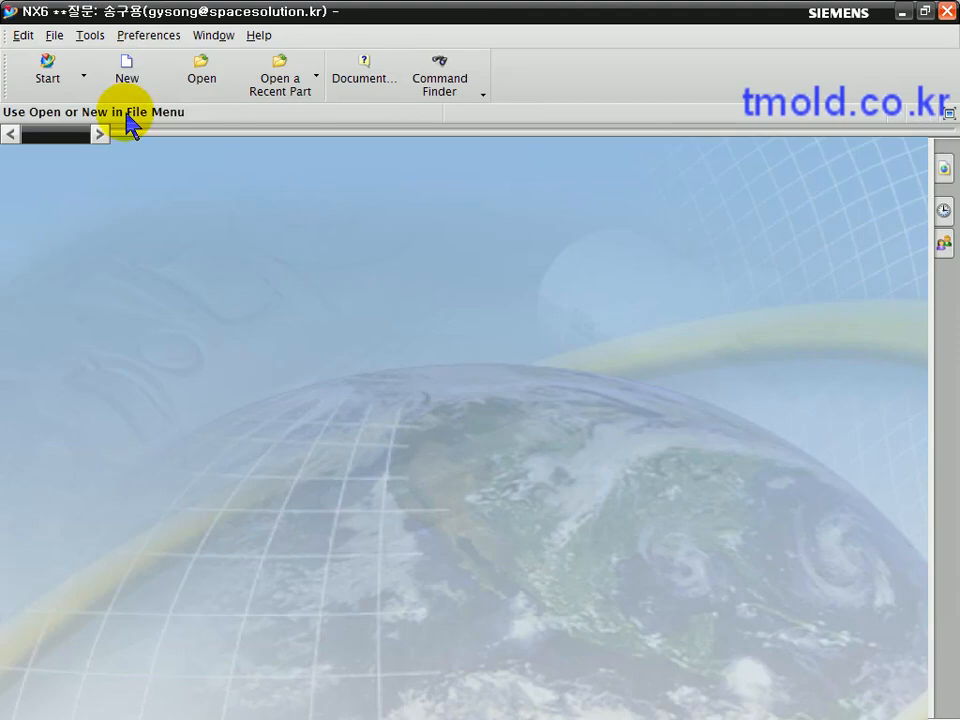
In the restarted NX 6, examine the Drawing, Simulation, Manufacturing and Model templates in the New dialog, and close it without creating a part.
left_click(126, 64)
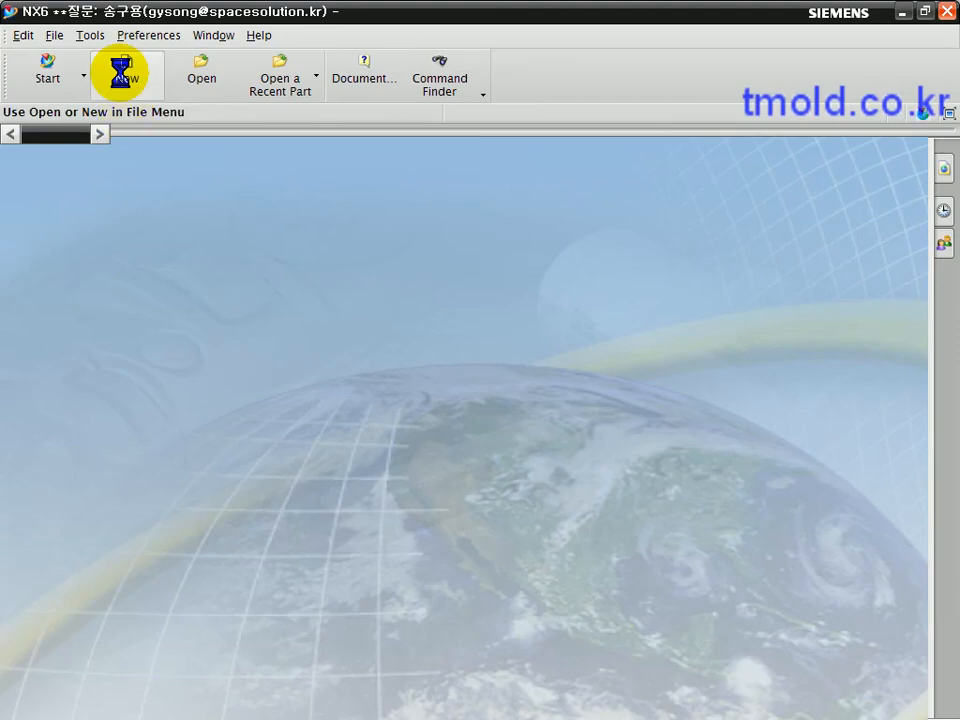
left_click(263, 338)
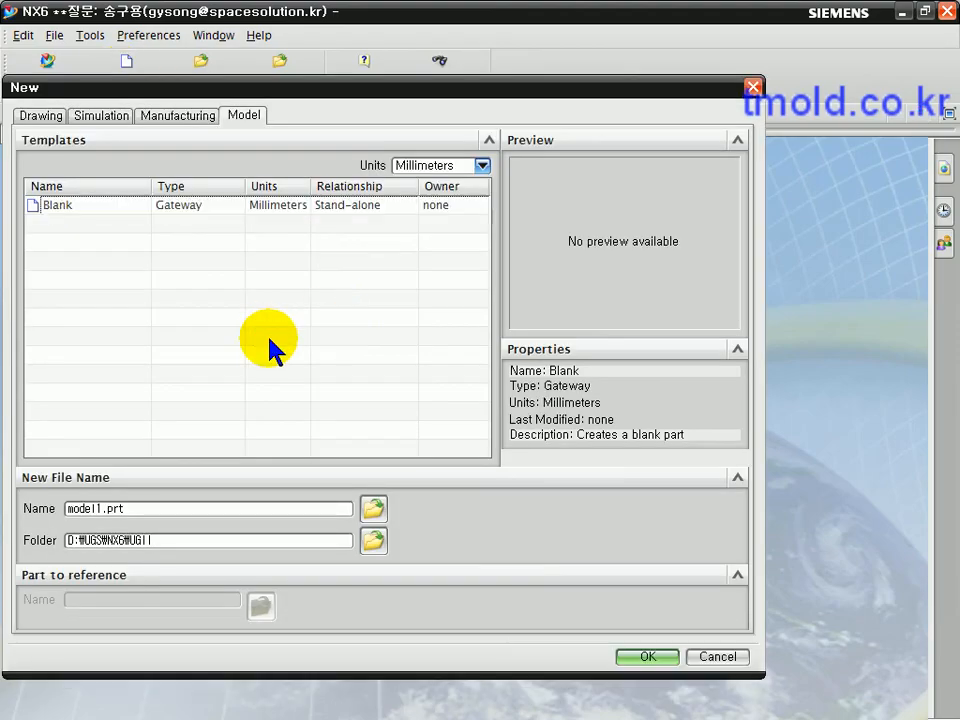
left_click(38, 114)
left_click(100, 116)
left_click(160, 116)
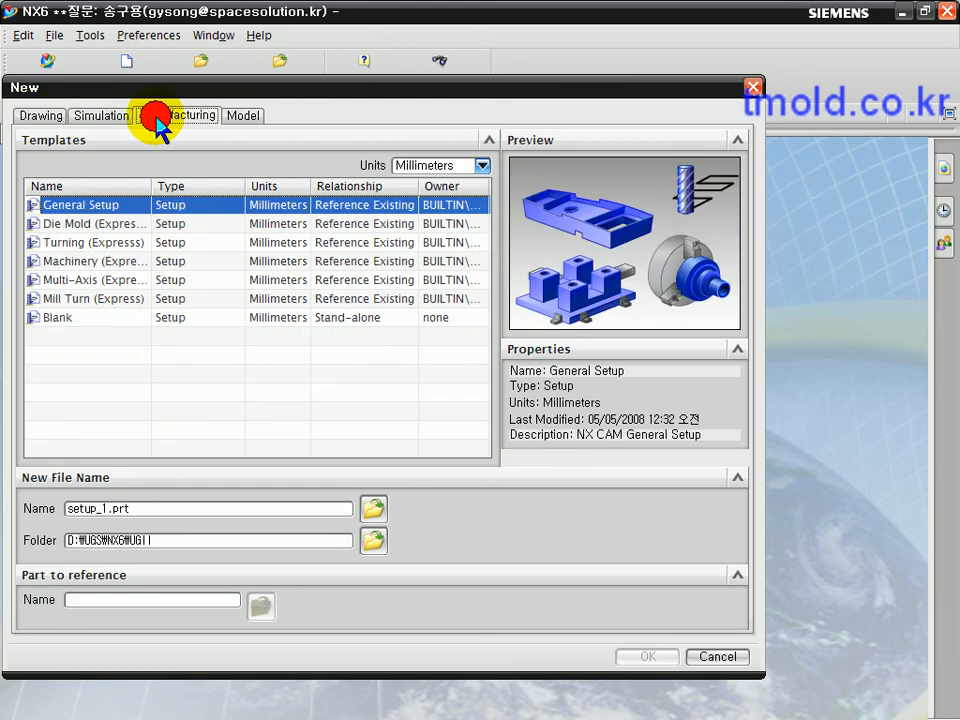
left_click(243, 116)
left_click(238, 206)
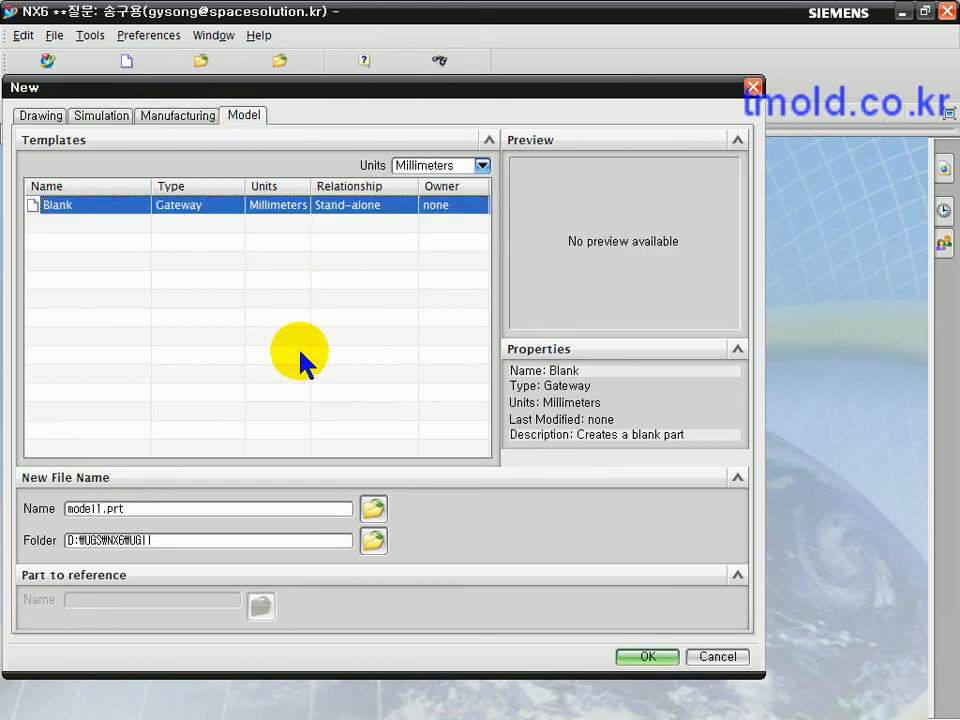
left_click(718, 660)
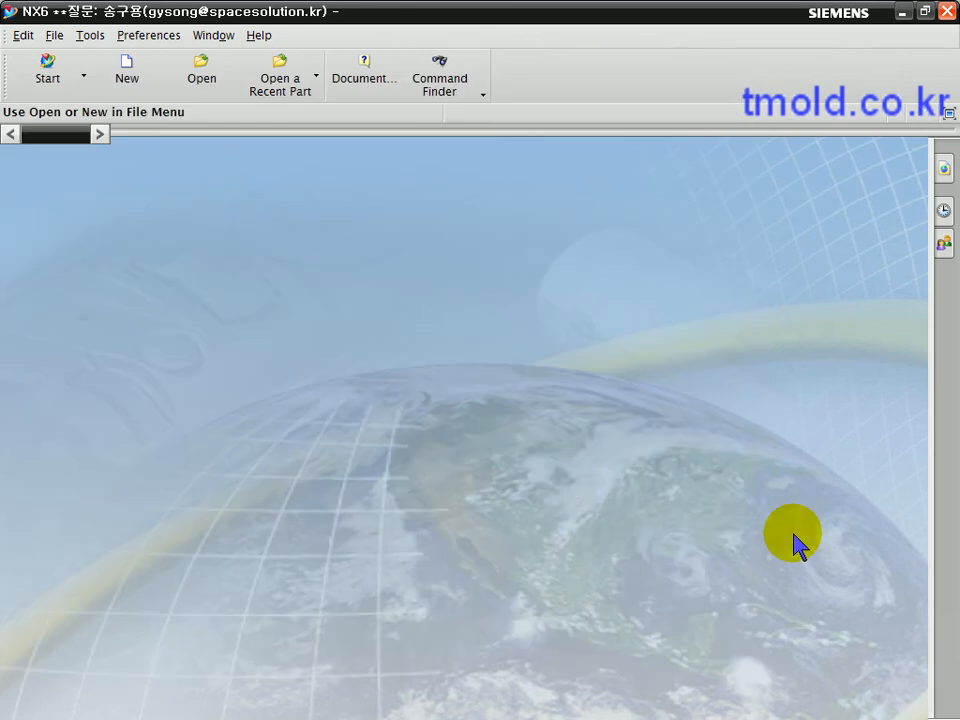
Return to ugs_model_templates.pax in UltraEdit and undo the deletions of entries d13, d14, d17 to d20 and the closing Palette tag.
key("alt+Tab")
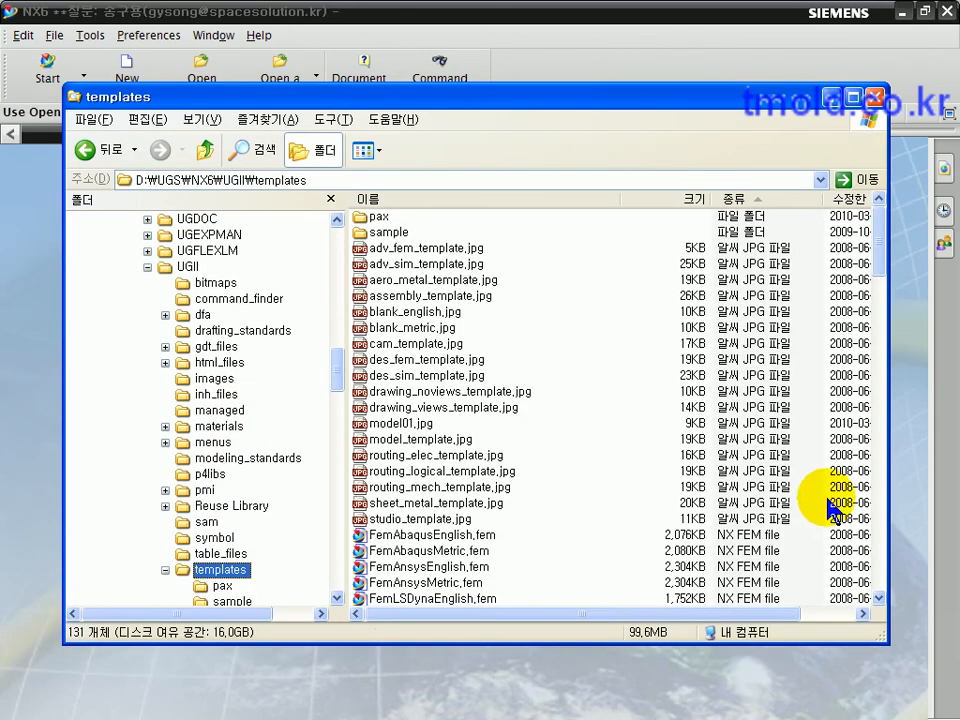
left_click(600, 472)
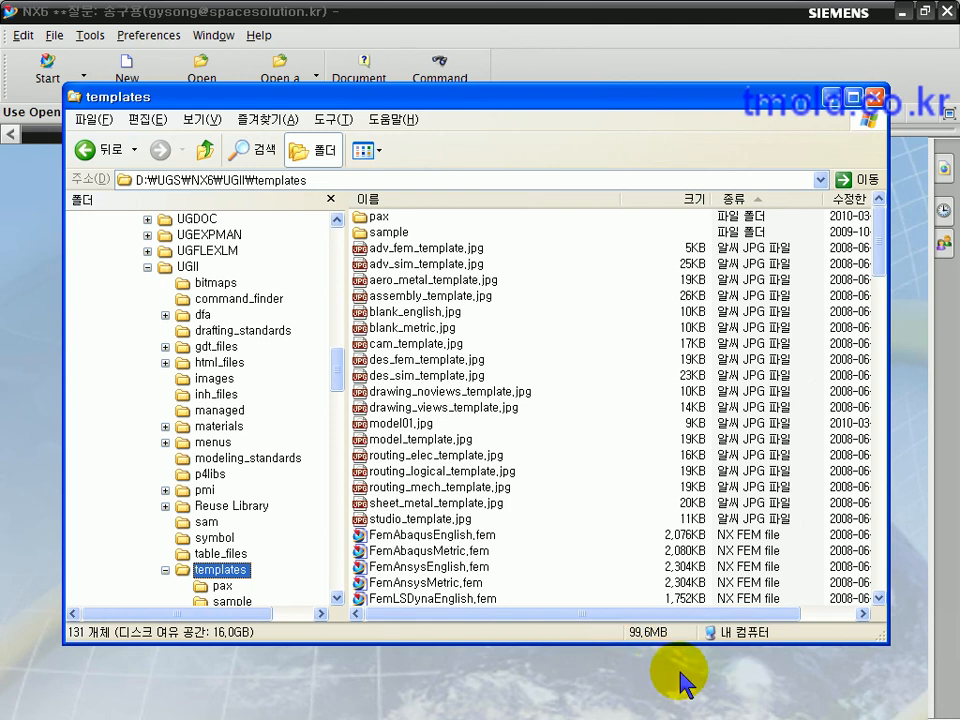
key("alt+Tab")
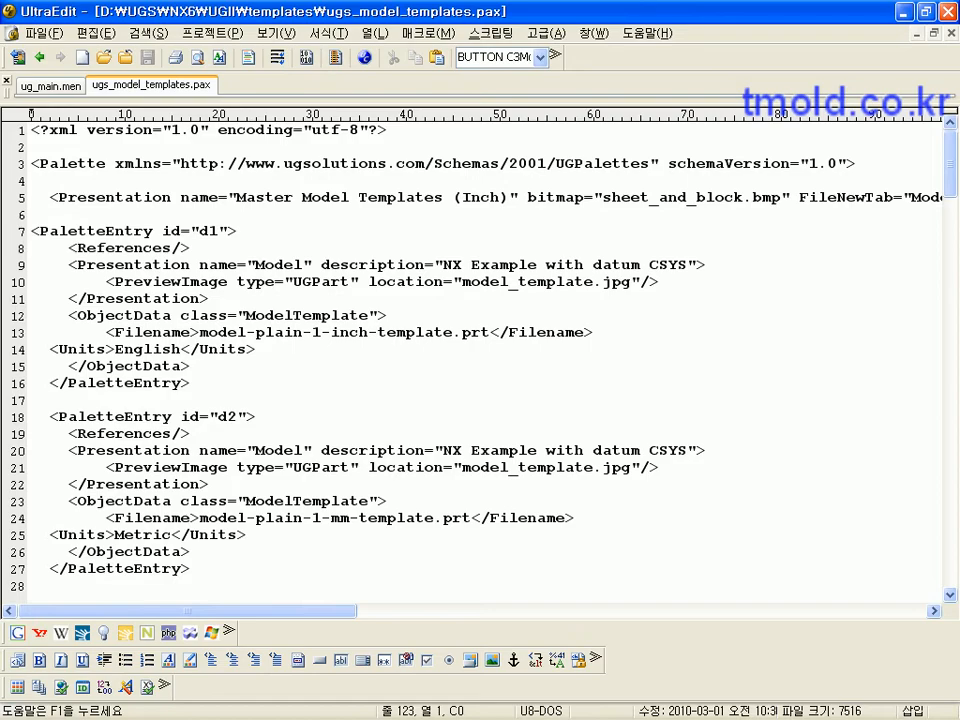
left_click(454, 585)
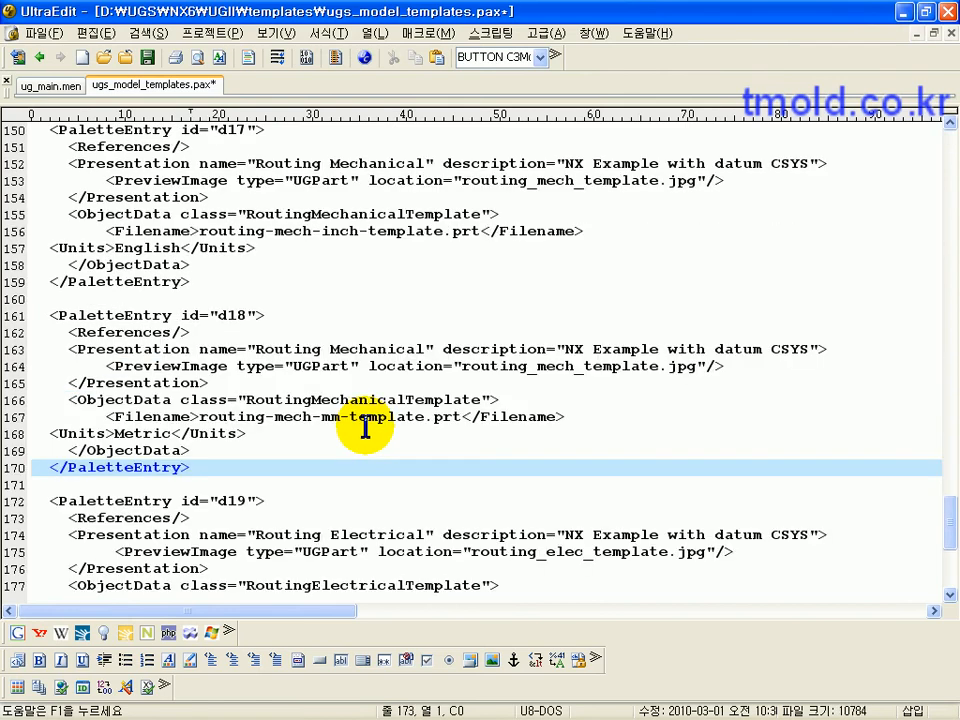
scroll(369, 476, "down", 8)
left_click(369, 467)
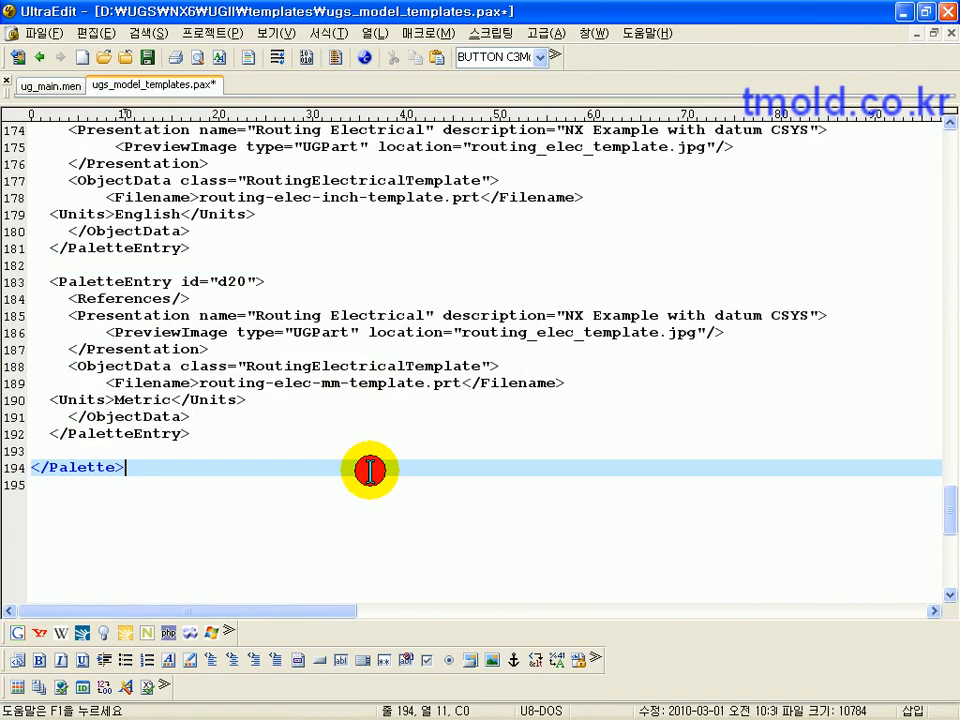
scroll(370, 467, "up", 2)
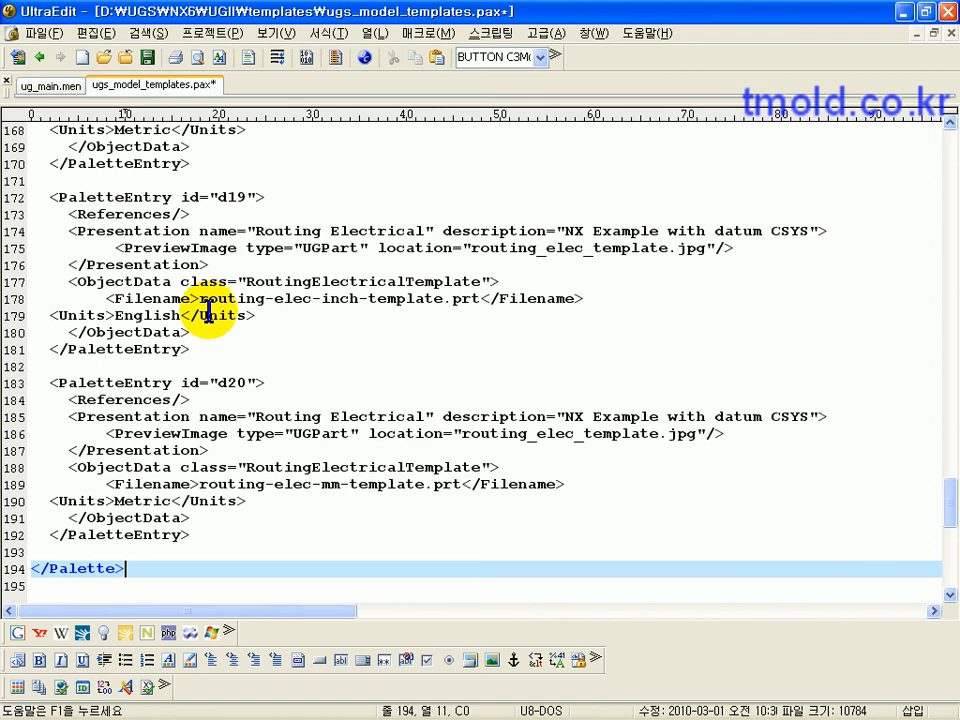
Save ugs_model_templates.pax, switch to the templates folder in Windows Explorer, and open model01.prt from it in NX 6.
left_click(147, 57)
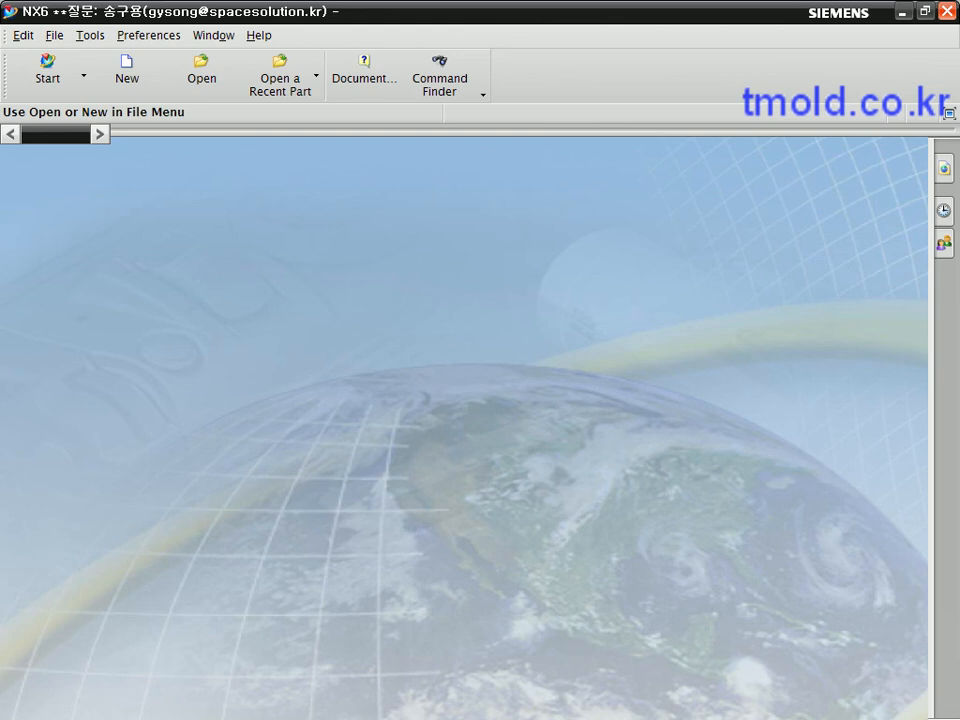
key("alt+Tab")
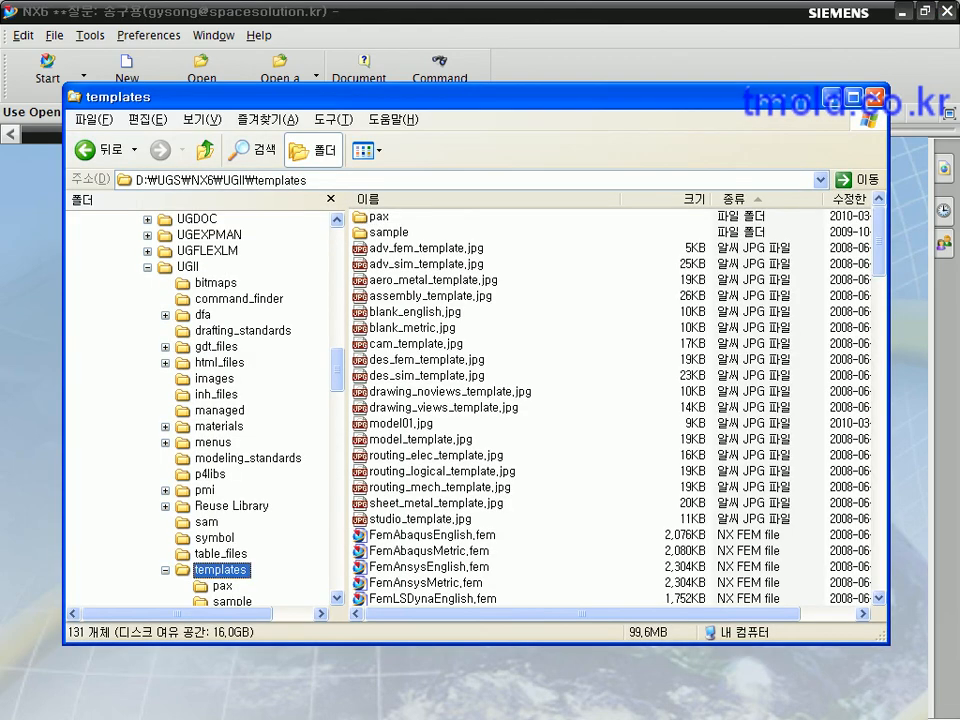
left_click_drag(879, 240, 900, 580)
double_click(395, 391)
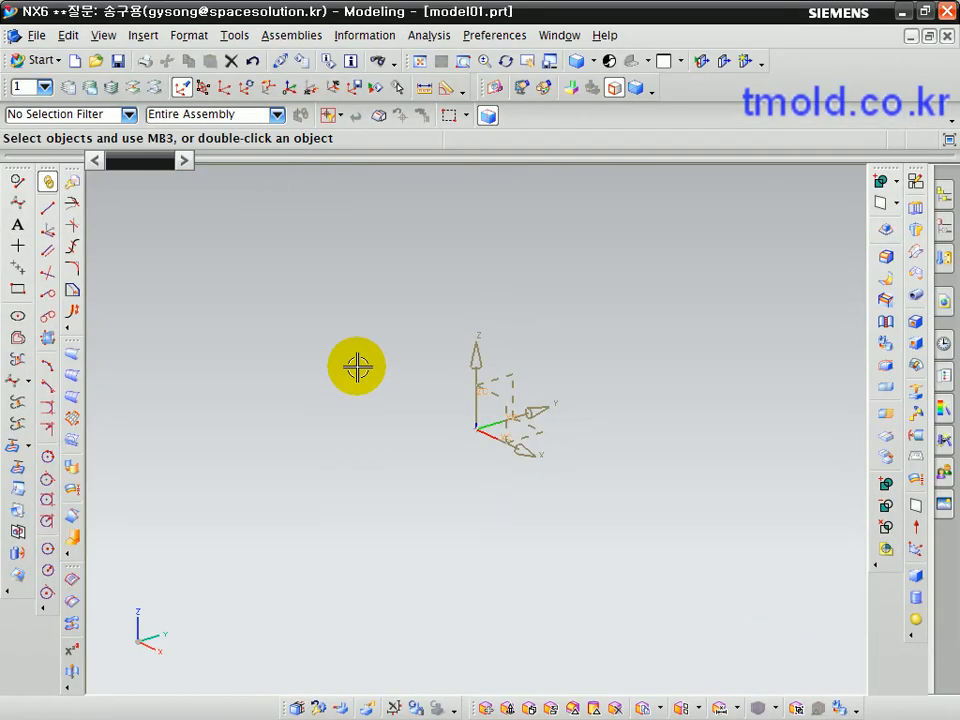
In the Object Preferences of model01.prt, set the color of the Default type to bright green and apply it.
left_click(474, 40)
left_click(493, 62)
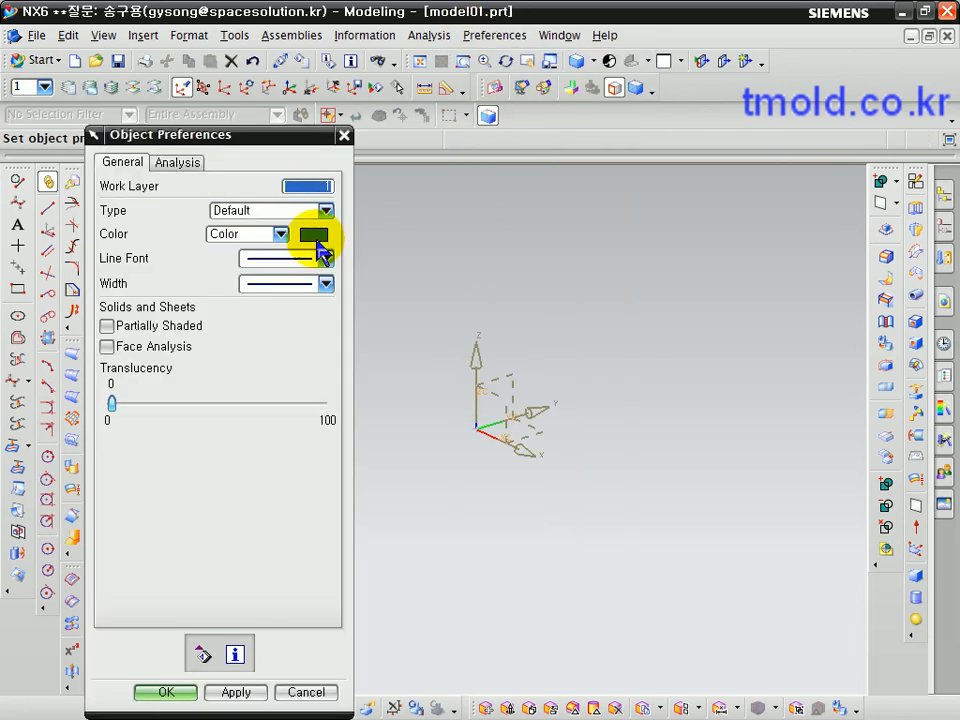
left_click(316, 238)
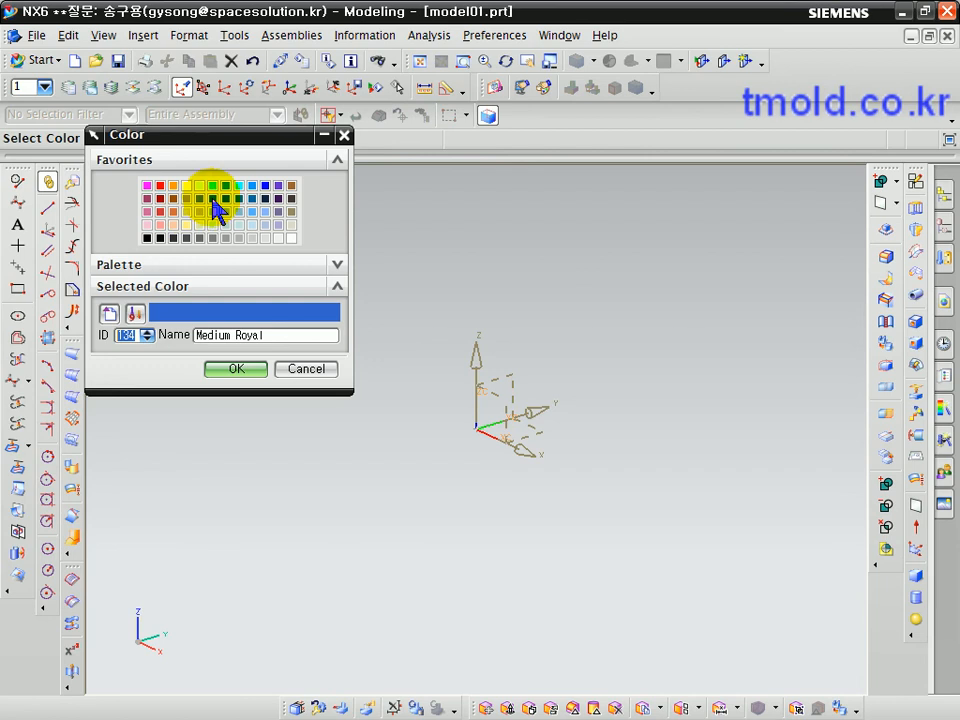
left_click(213, 186)
left_click(248, 372)
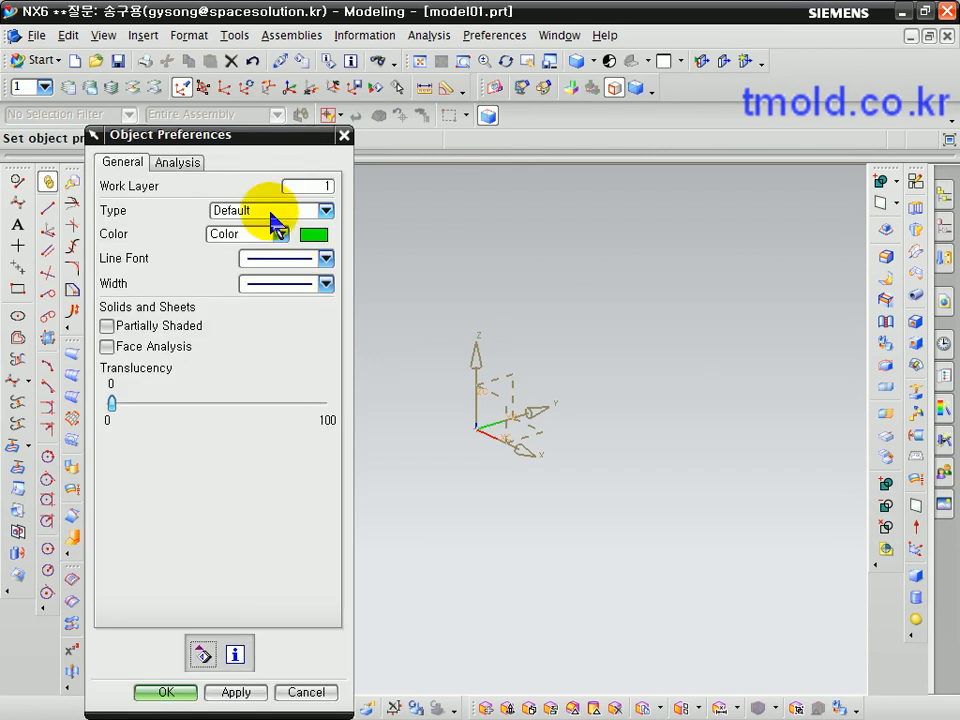
left_click(250, 694)
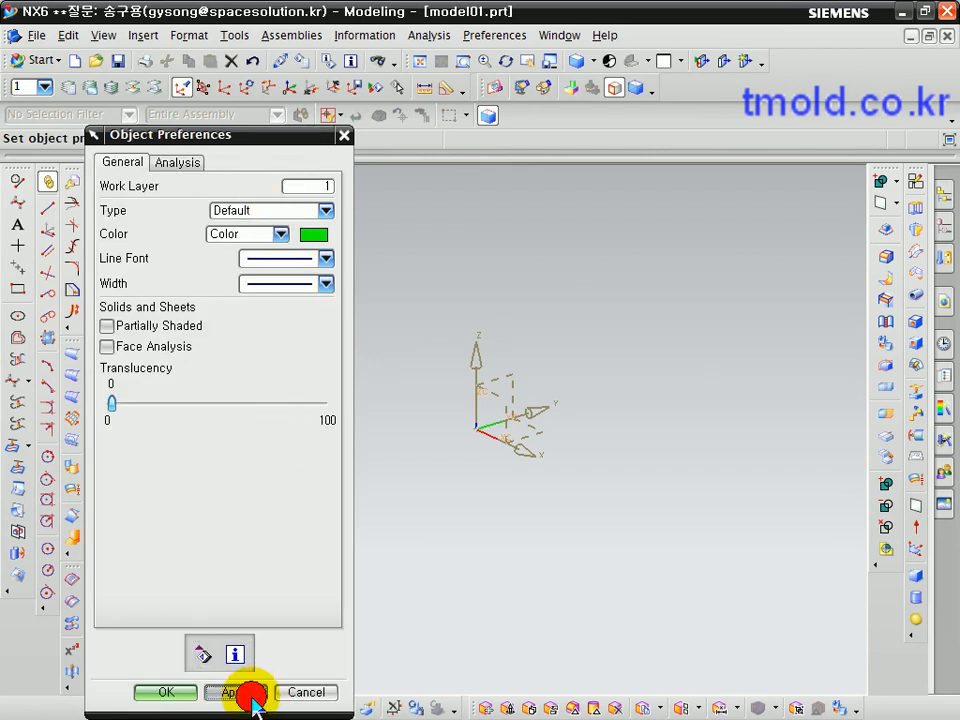
Set the preferred color of the Arc object type to magenta and apply it.
left_click(255, 211)
left_click(262, 240)
left_click(262, 211)
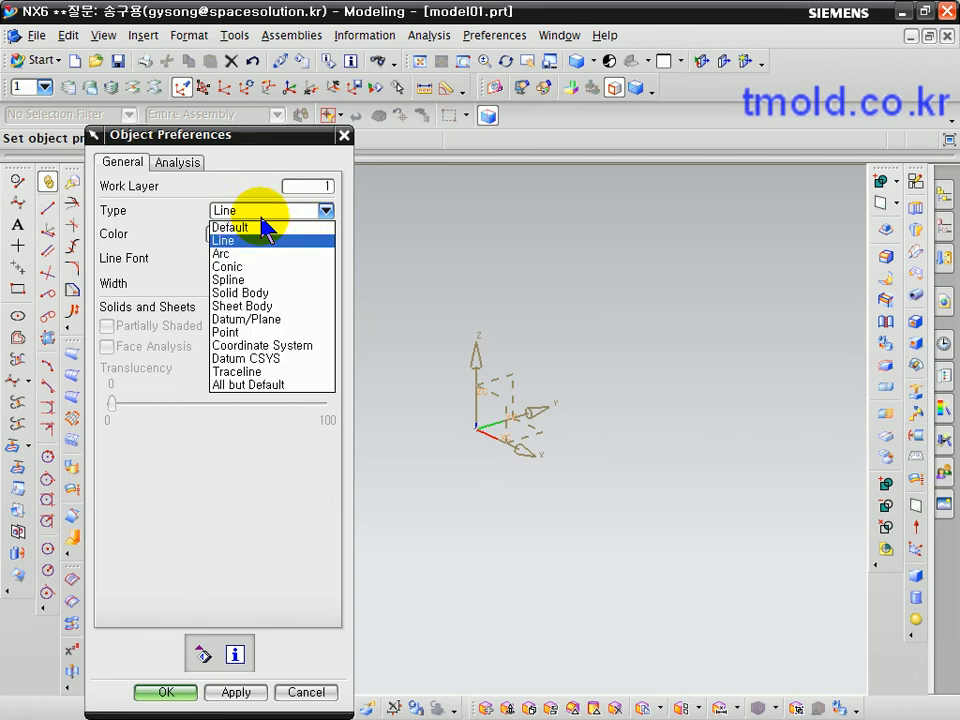
left_click(262, 251)
left_click(313, 236)
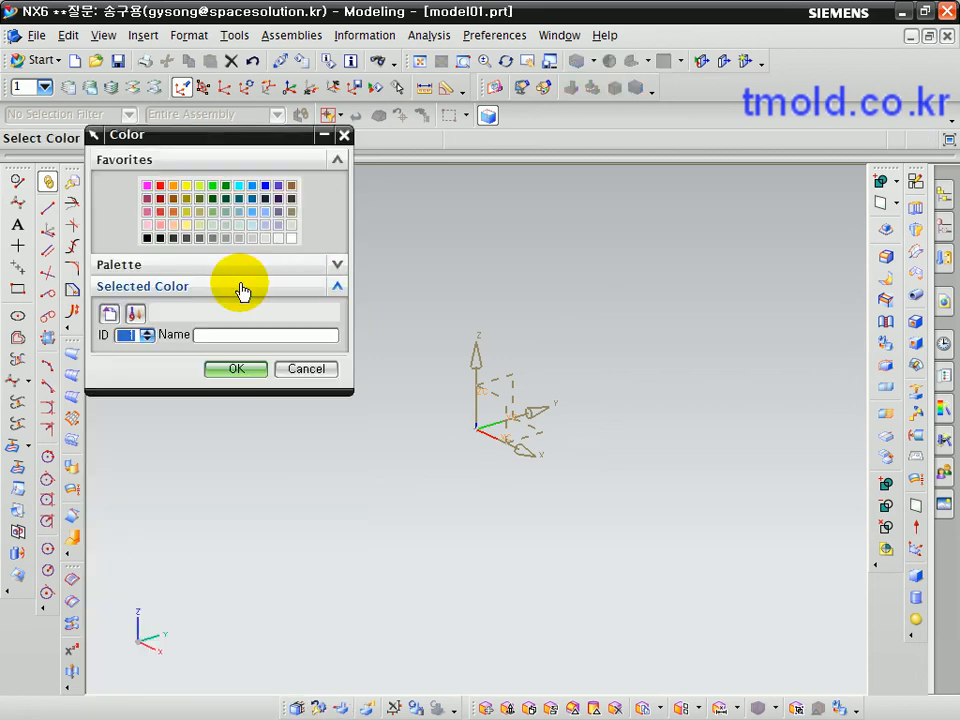
left_click(148, 190)
left_click(236, 369)
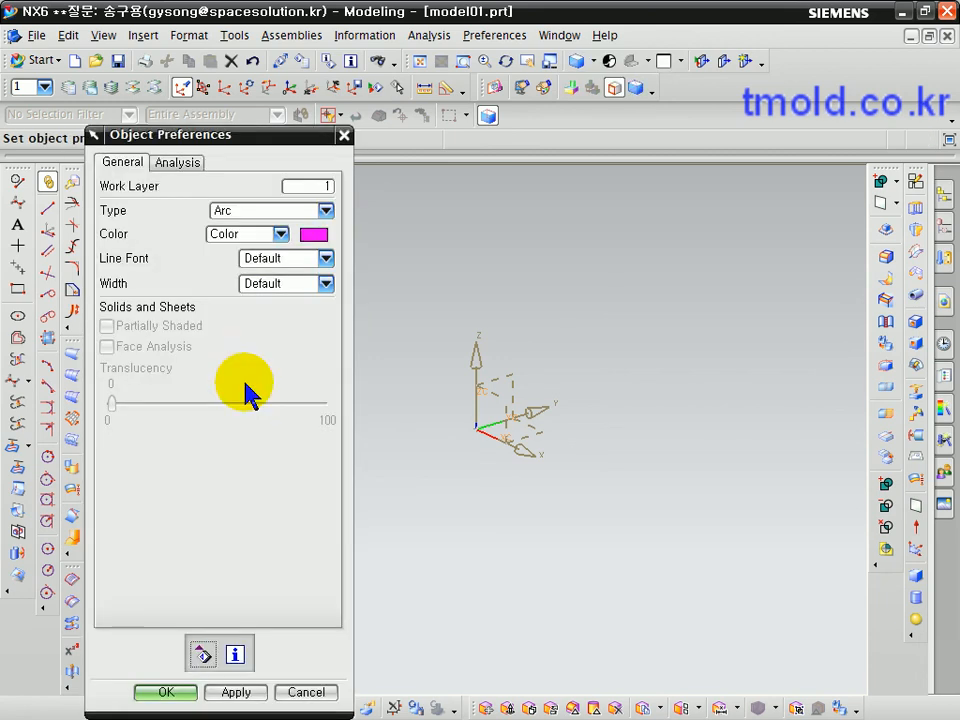
left_click(238, 692)
Set the preferred color of the Conic object type to the dark red from the favorite colors.
left_click(264, 211)
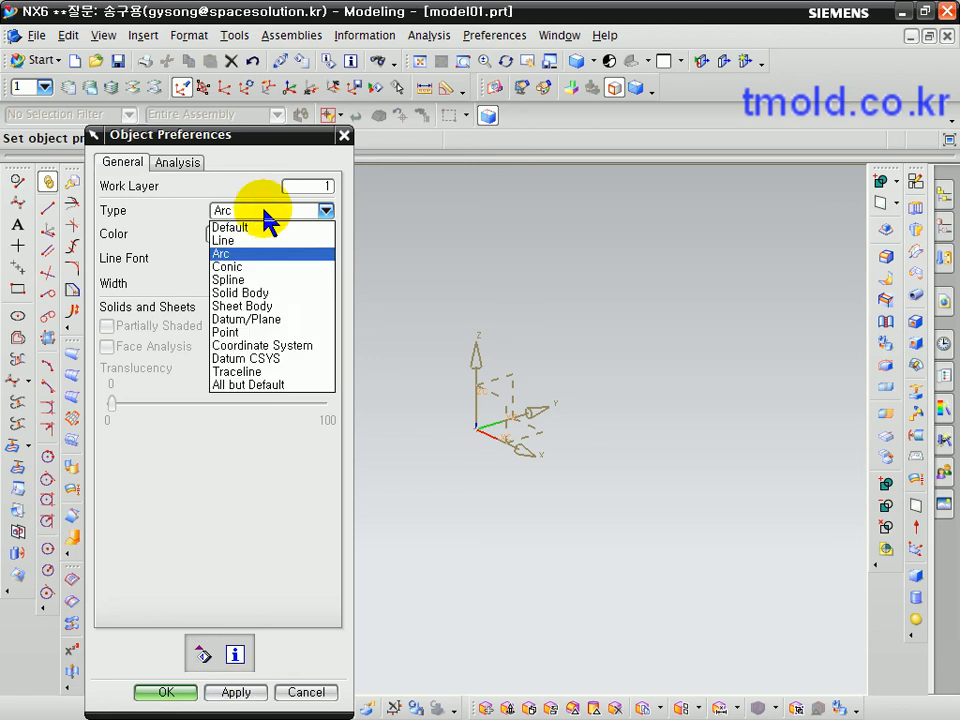
left_click(268, 266)
left_click(313, 236)
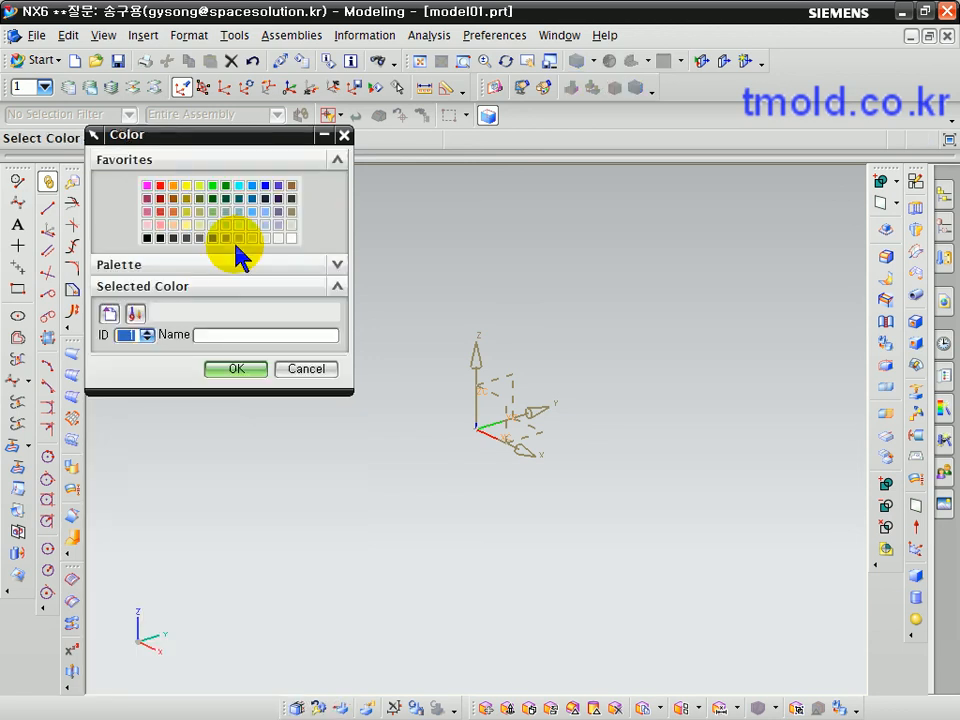
left_click(173, 212)
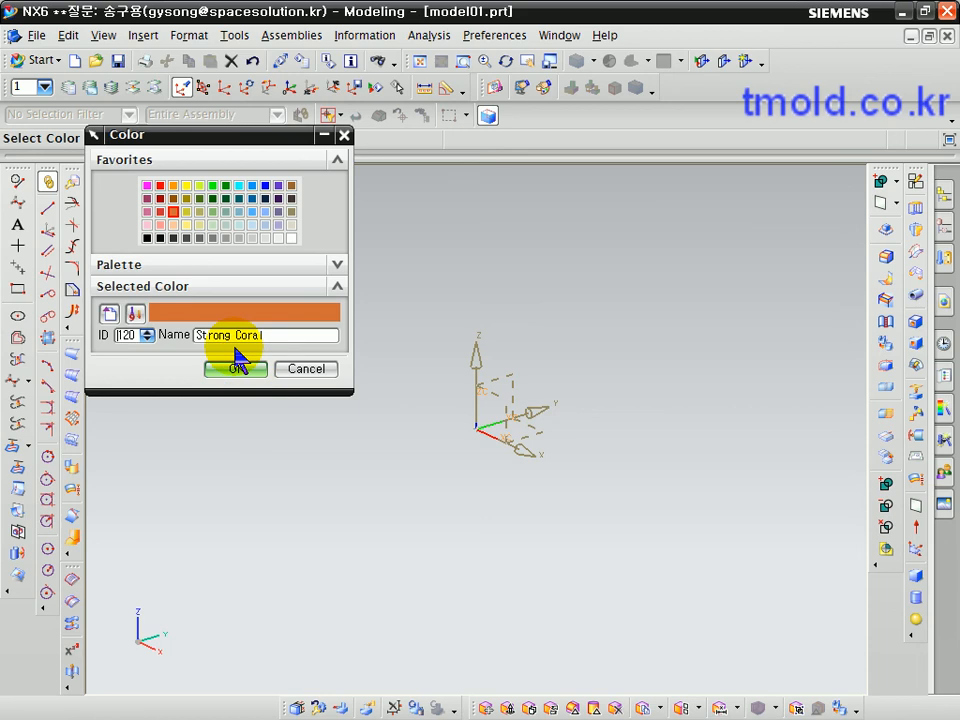
left_click(174, 200)
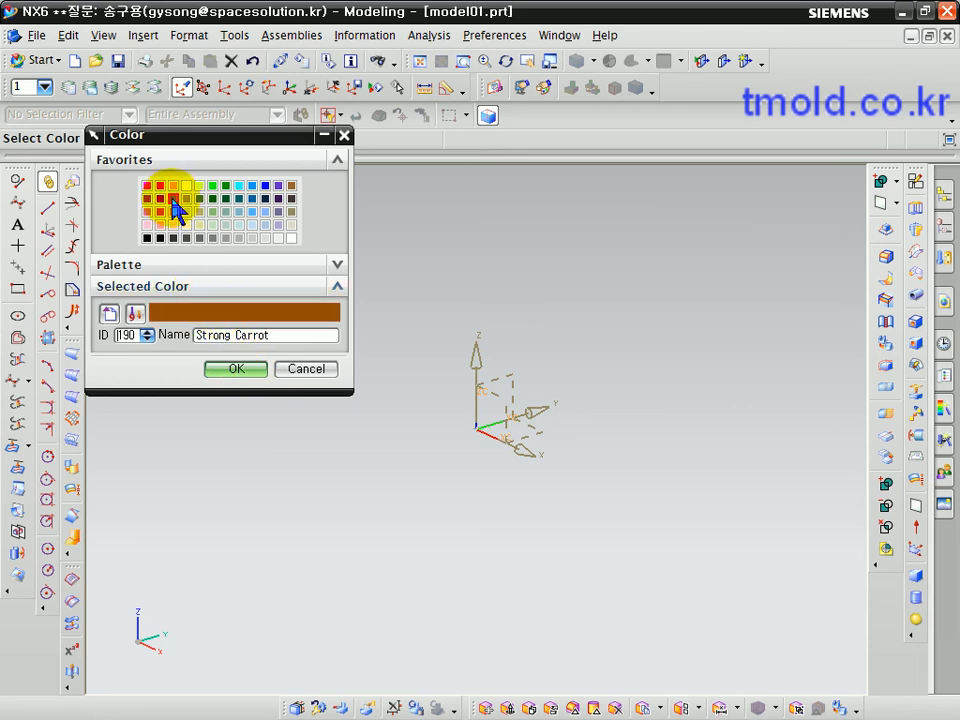
left_click(161, 200)
left_click(176, 203)
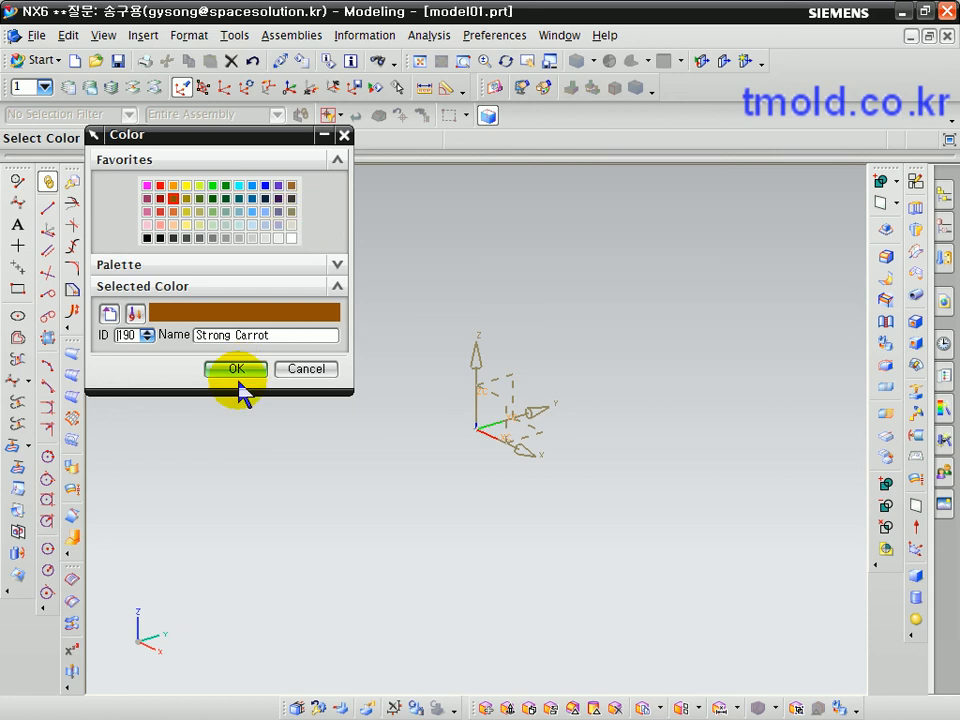
left_click(290, 186)
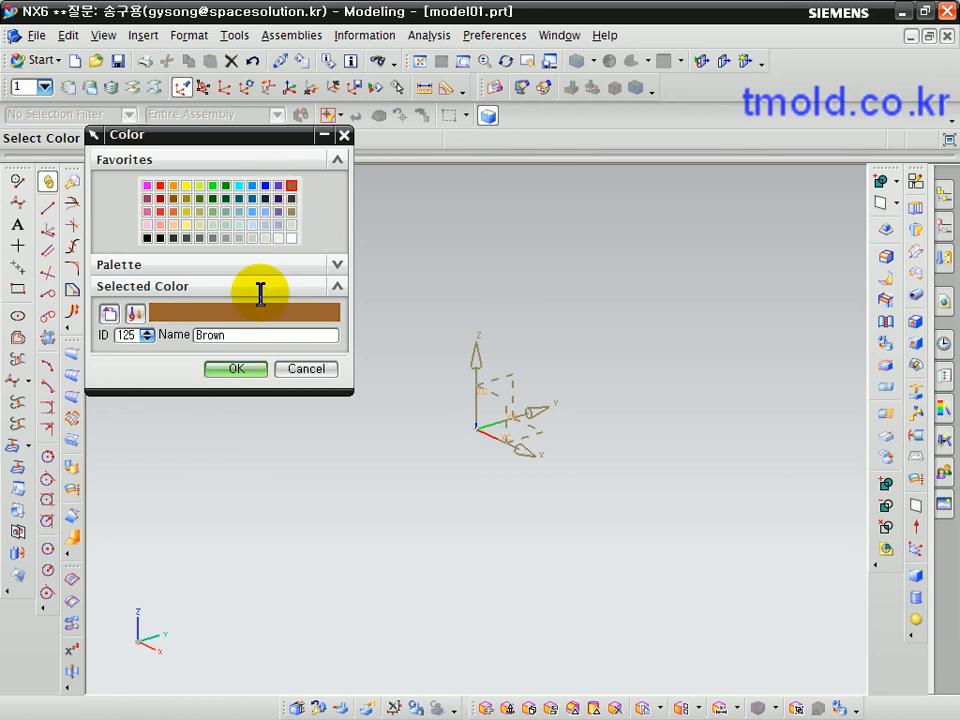
left_click(236, 376)
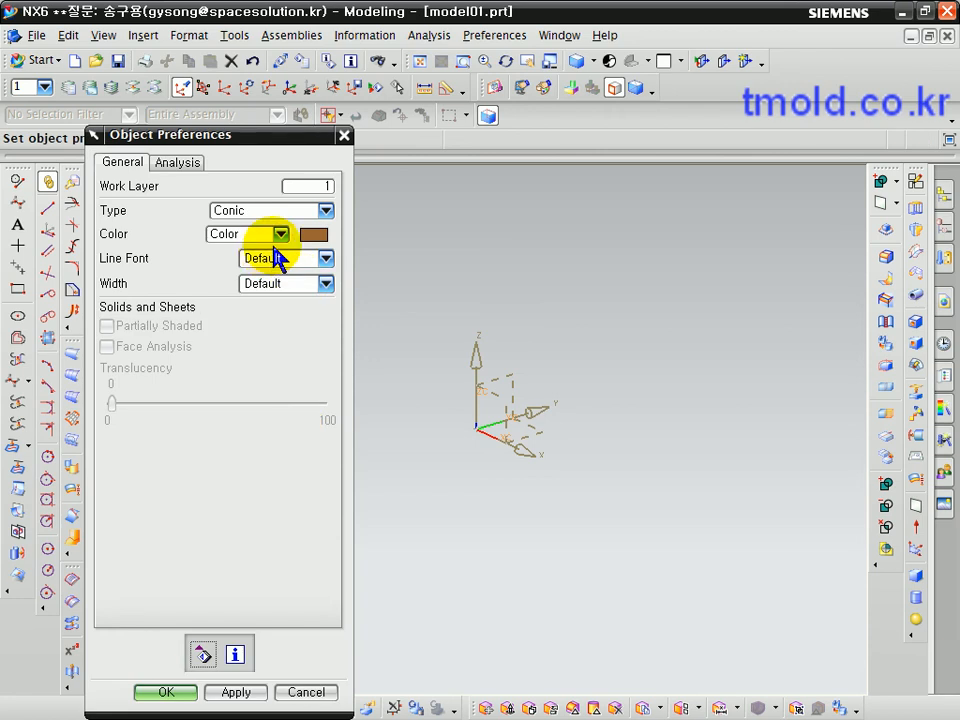
left_click(314, 238)
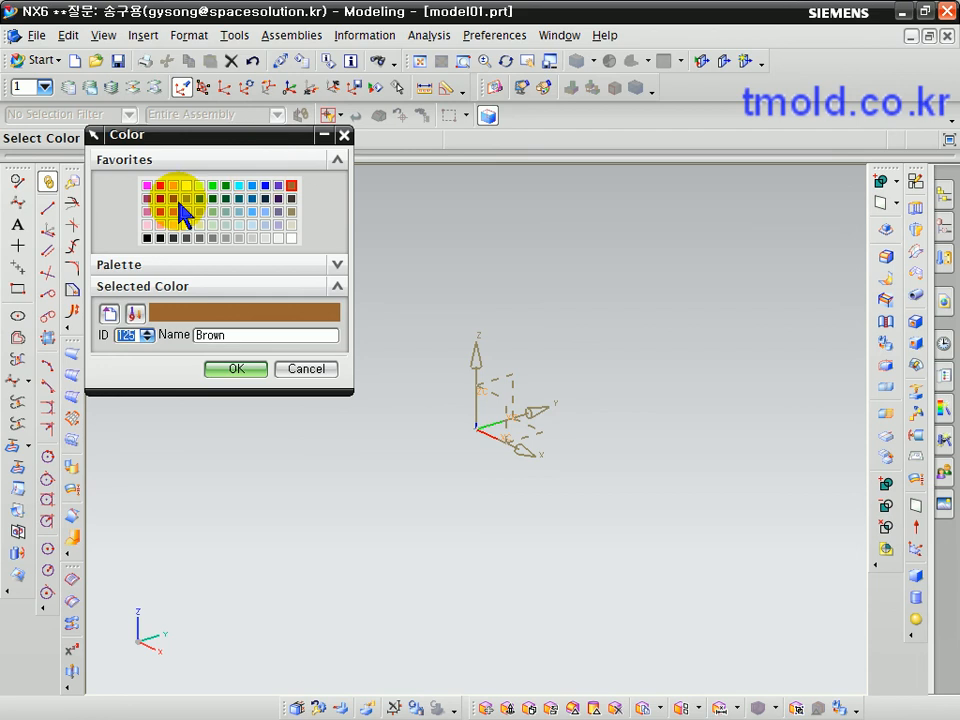
left_click(160, 198)
left_click(221, 370)
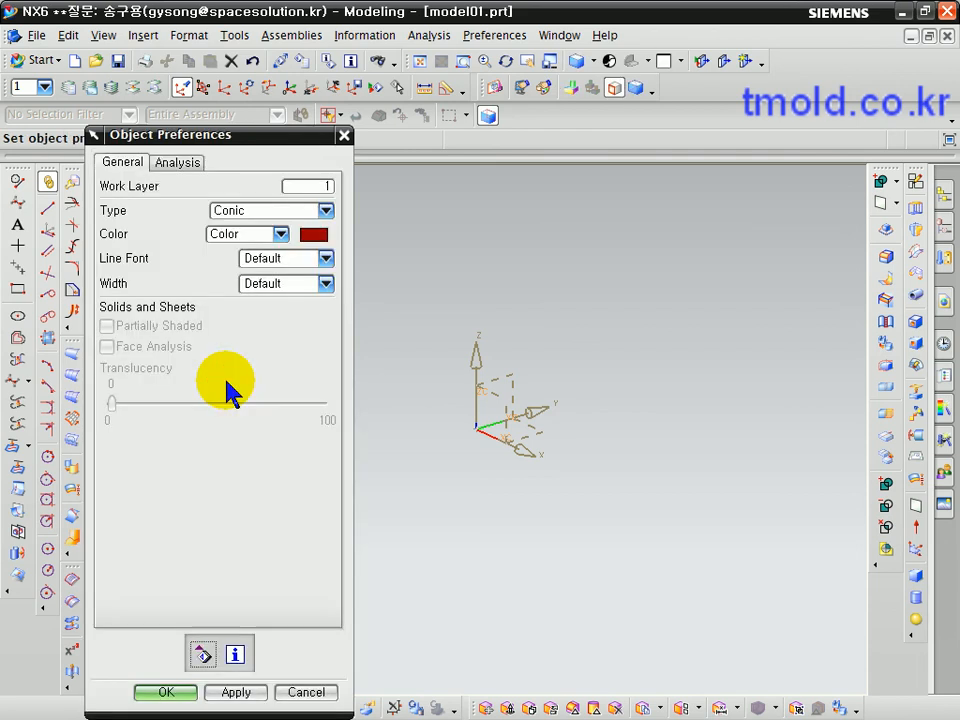
Set the preferred color of the Spline object type to dark red and apply the preference.
left_click(250, 211)
left_click(250, 280)
left_click(318, 235)
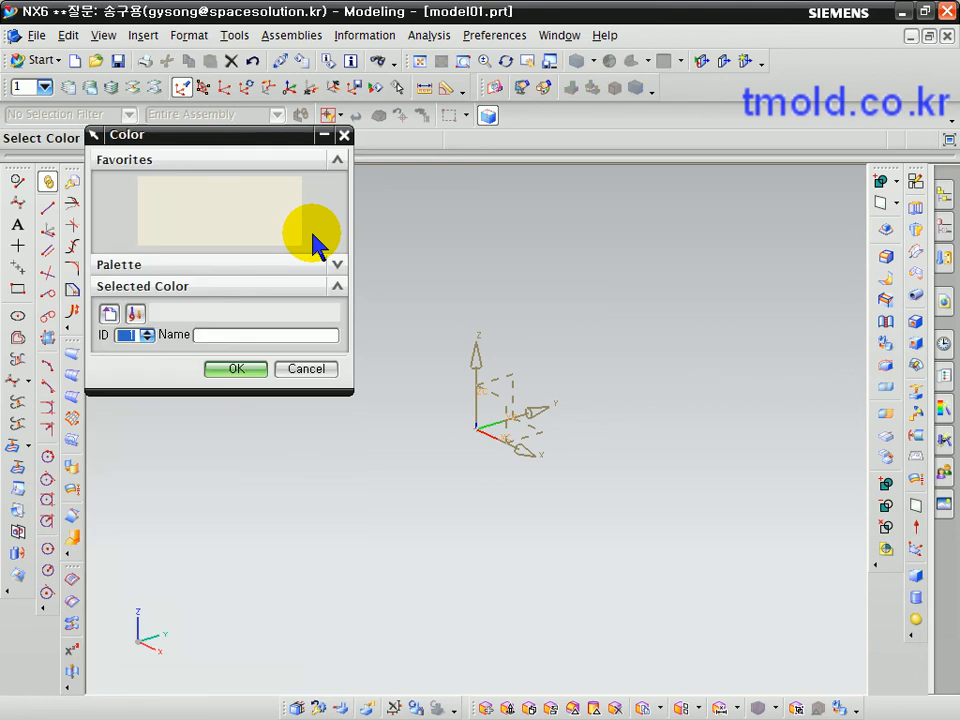
left_click(160, 199)
left_click(232, 369)
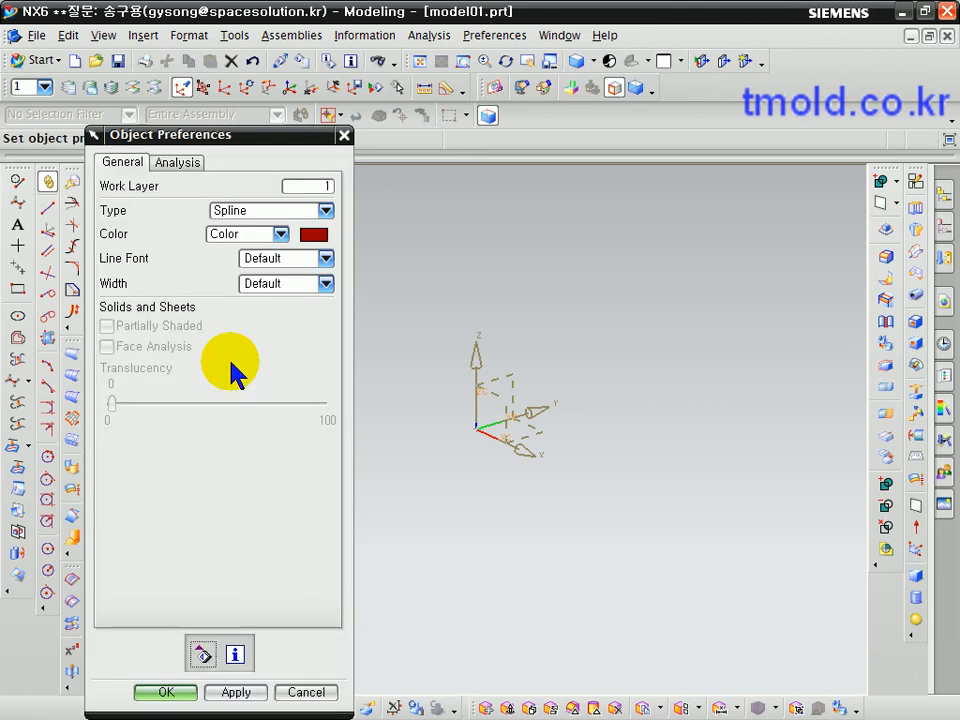
left_click(241, 705)
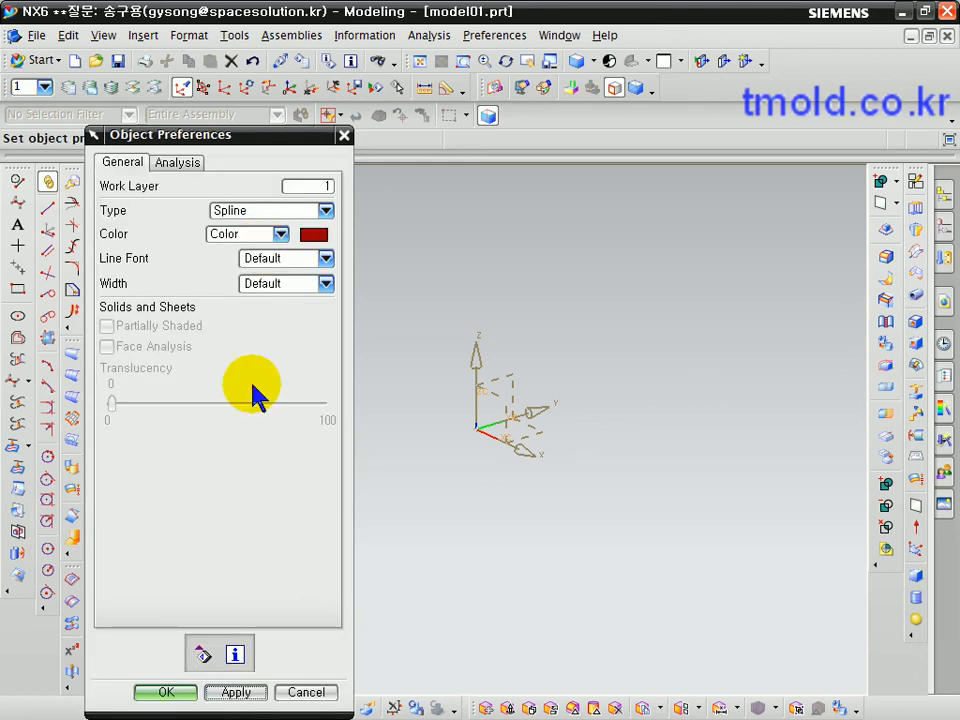
Set the Solid Body preferences to color 144 Strong Forest and translucency 41, and apply them.
left_click(255, 210)
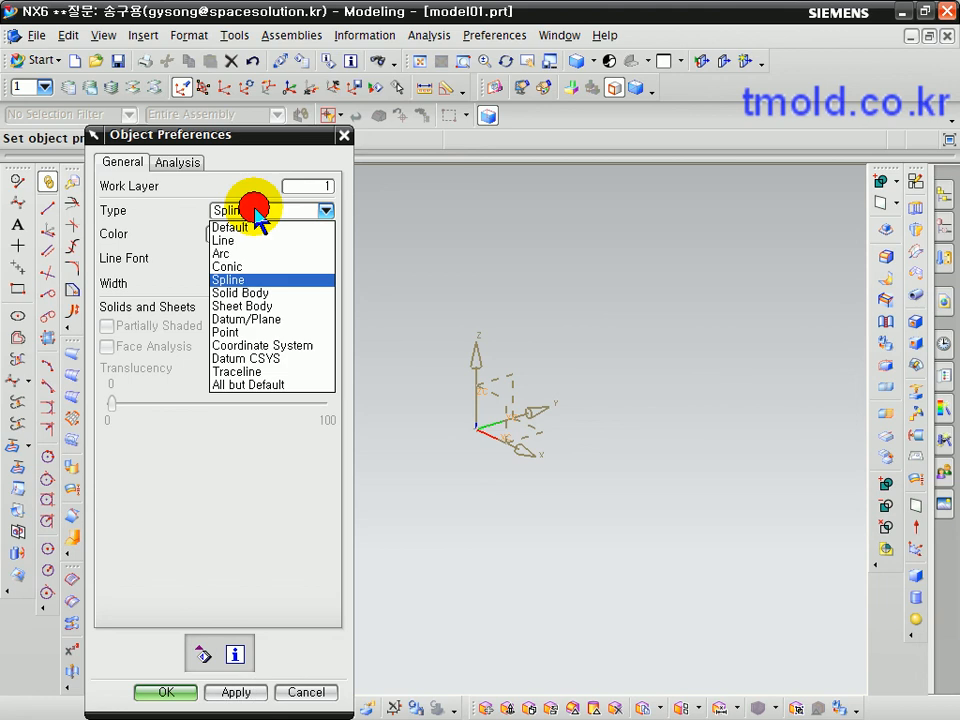
left_click(253, 297)
left_click(305, 235)
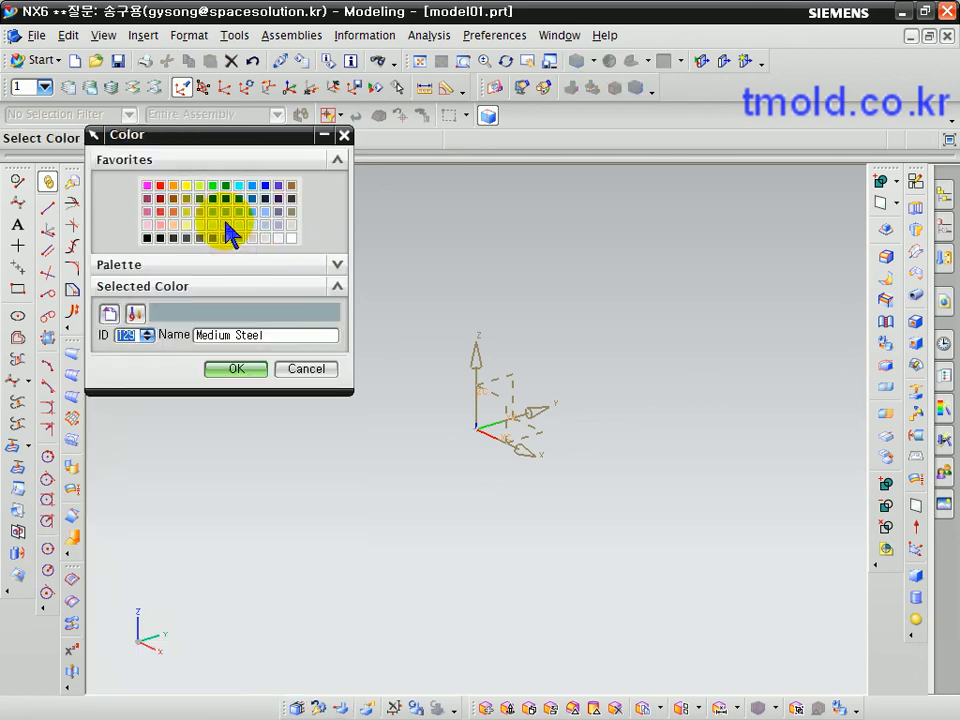
left_click(213, 198)
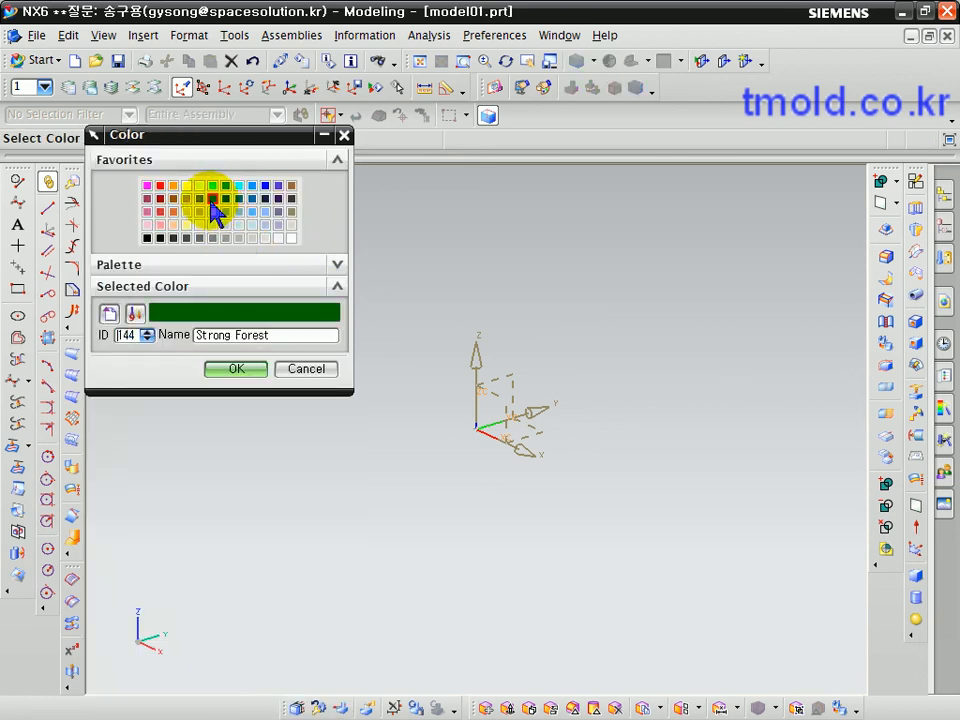
left_click(230, 372)
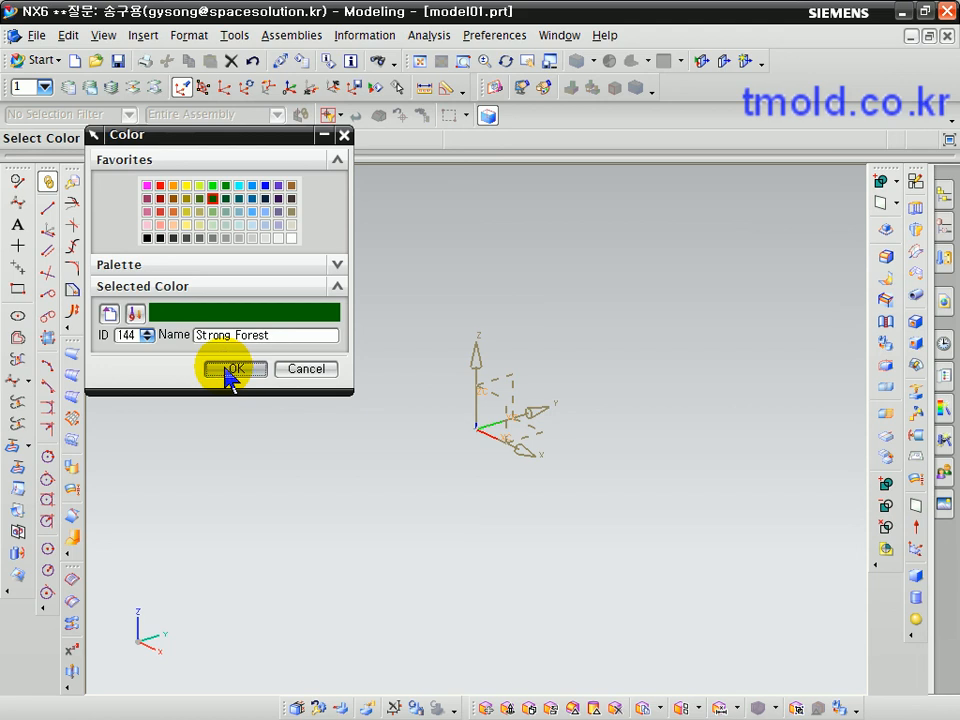
left_click_drag(115, 402, 200, 410)
left_click(237, 690)
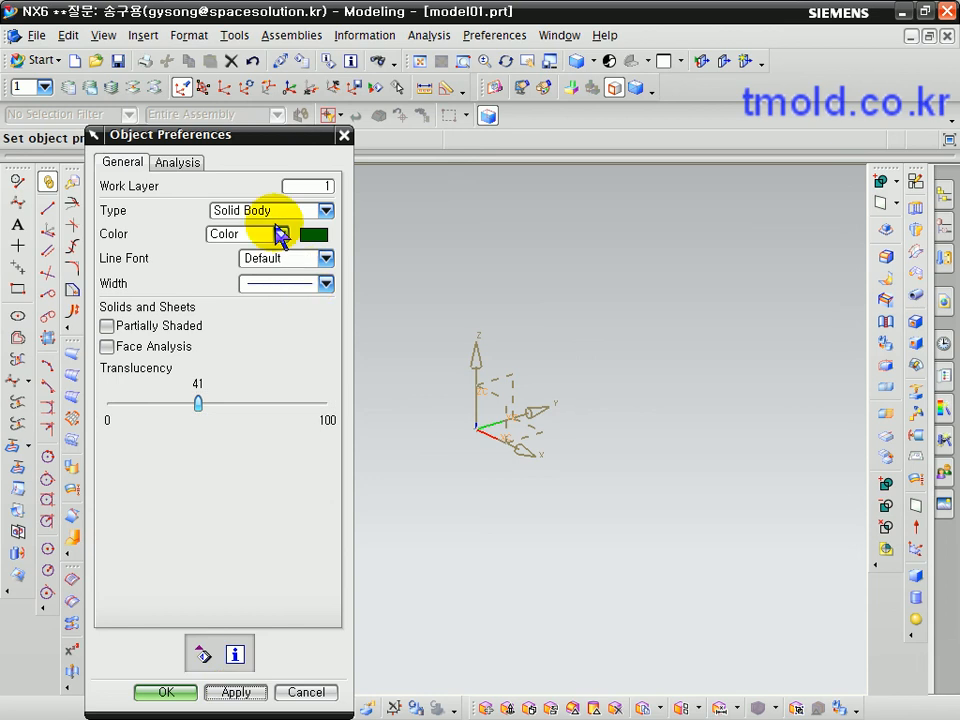
Set the preferred color of the Sheet Body type to 120 Strong Coral.
left_click(274, 212)
left_click(268, 300)
left_click(313, 235)
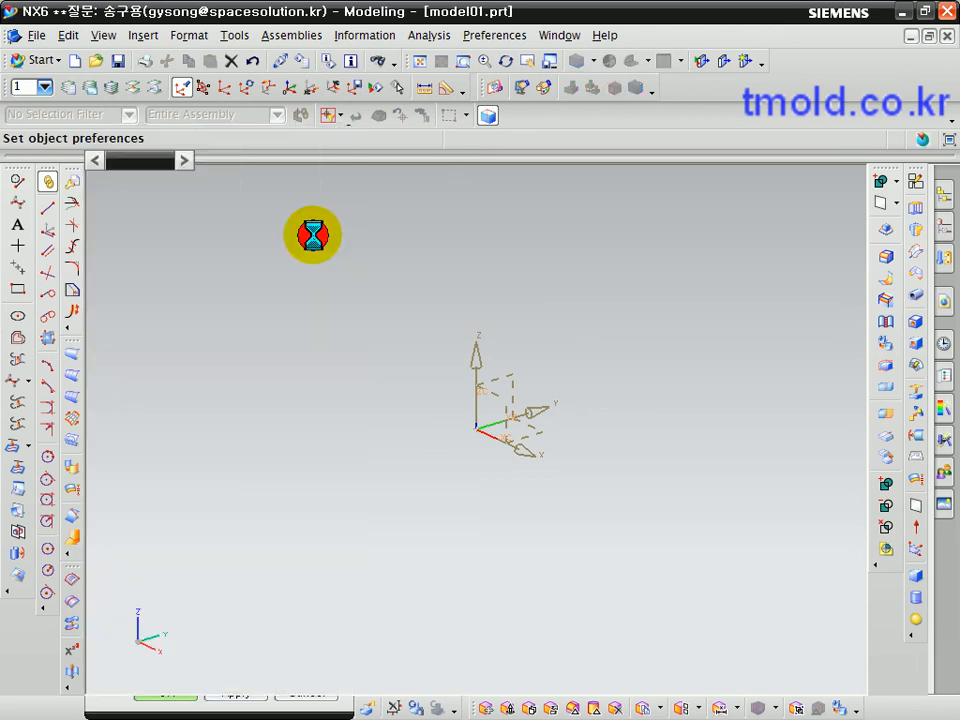
left_click(174, 212)
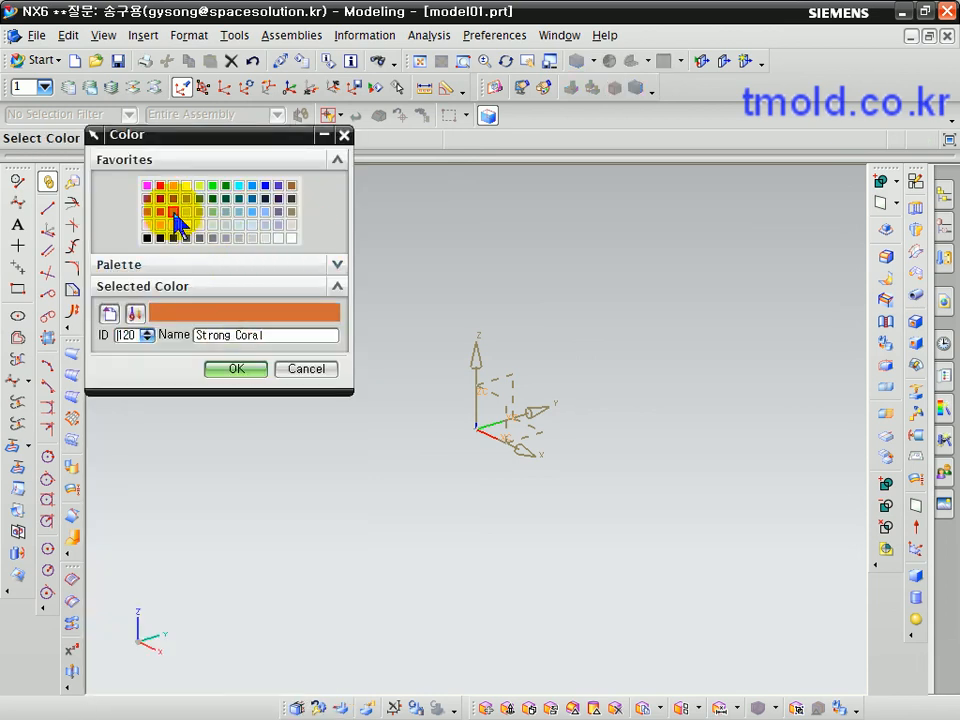
left_click(237, 368)
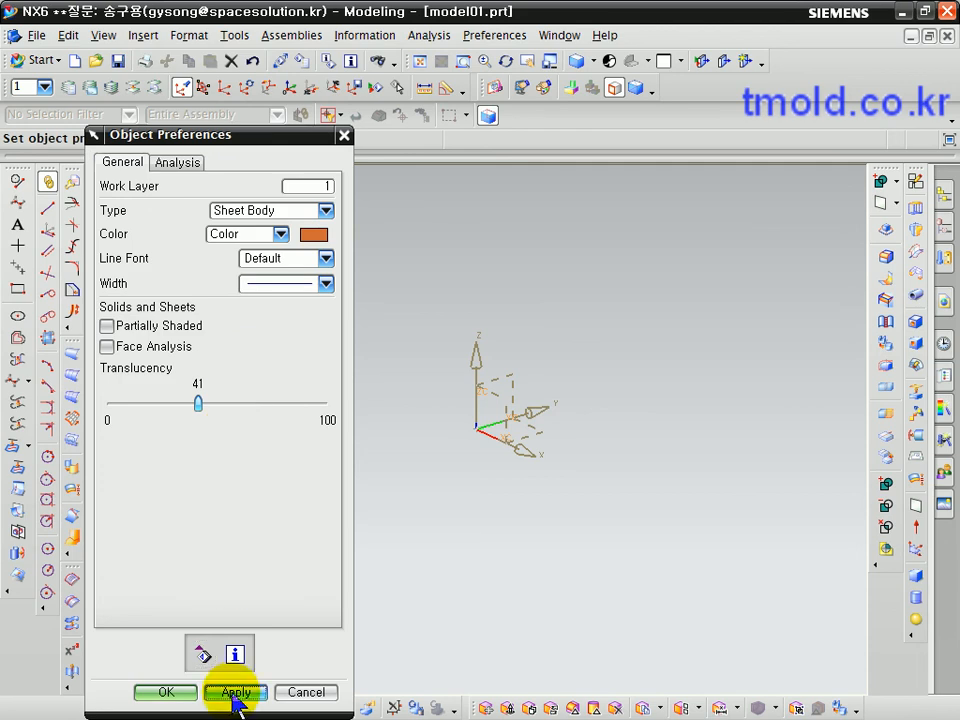
Set the preferred color of the Datum/Plane type to medium gray and apply it.
left_click(255, 211)
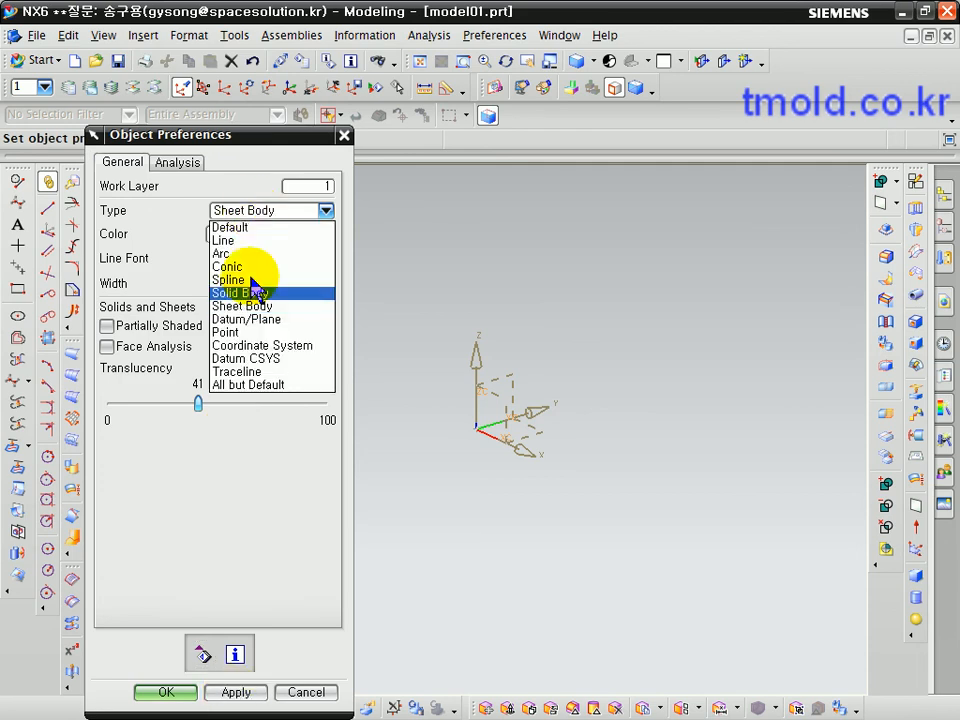
left_click(250, 319)
left_click(318, 240)
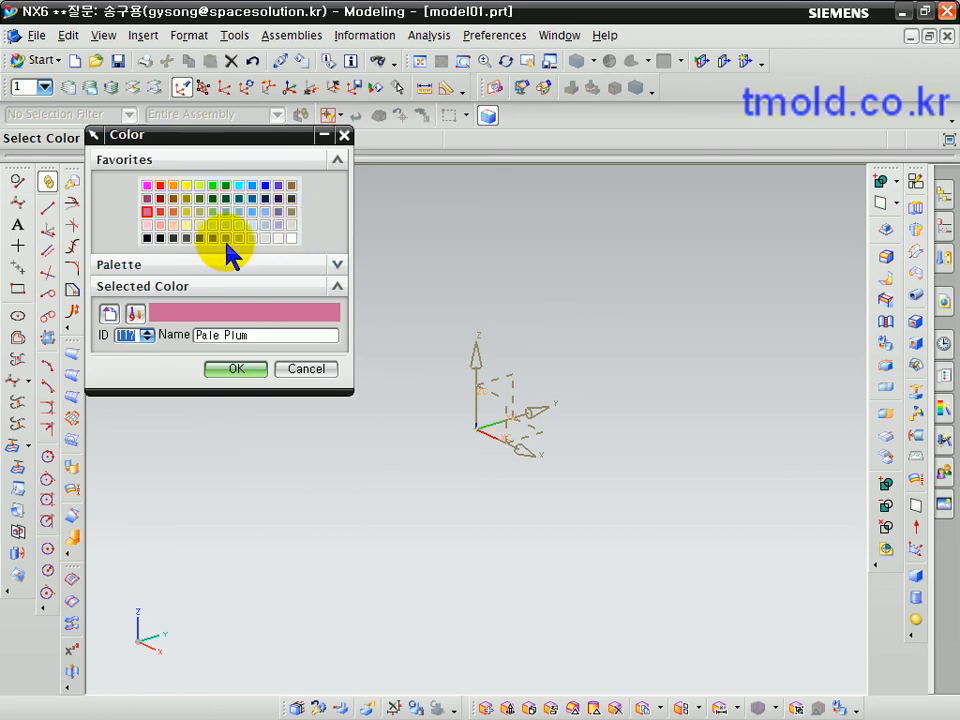
left_click(226, 238)
left_click(237, 371)
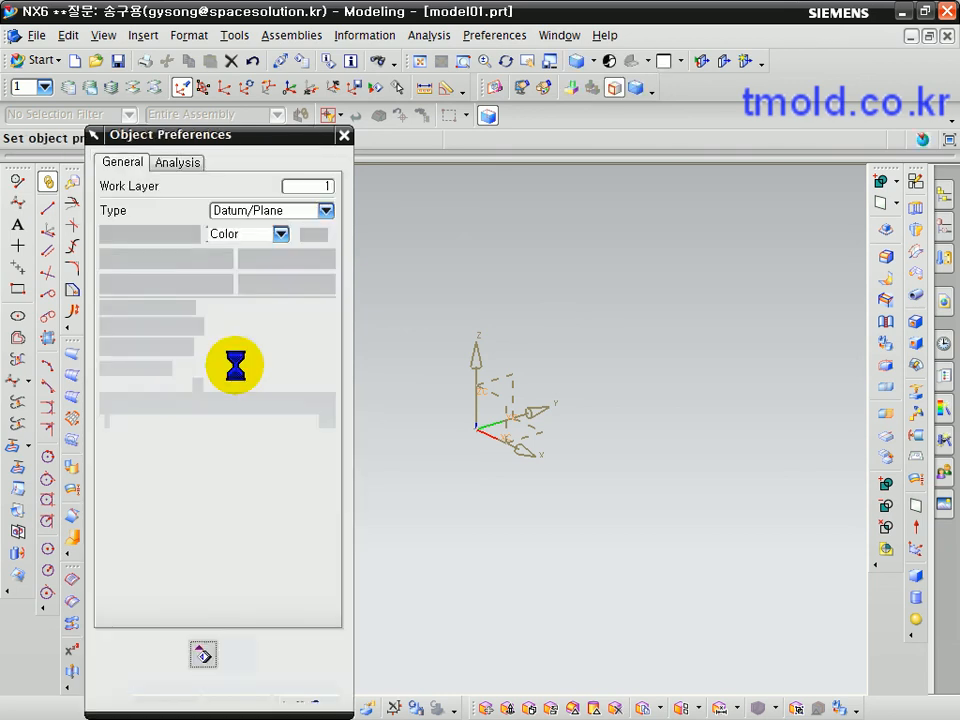
left_click(235, 692)
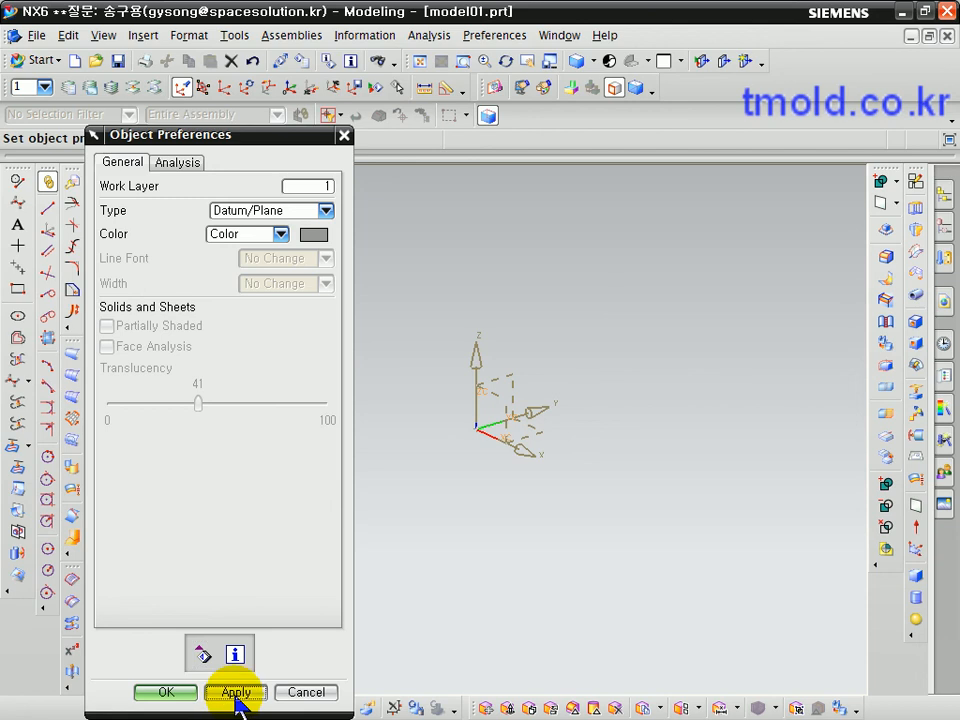
Set the preferred color of the Point object type to white.
left_click(270, 212)
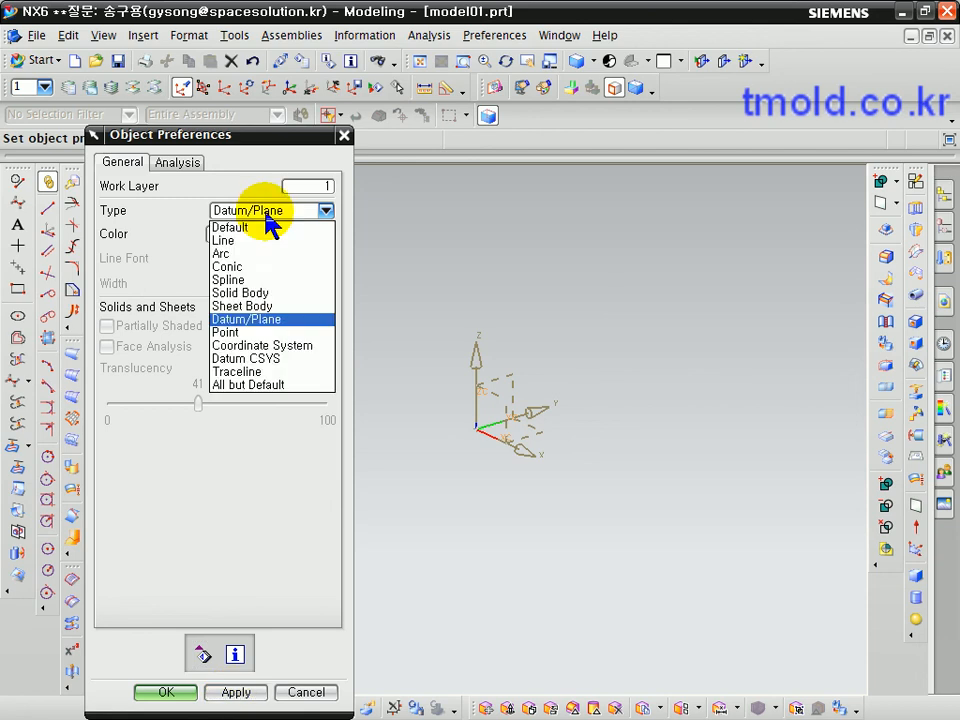
left_click(258, 333)
left_click(318, 236)
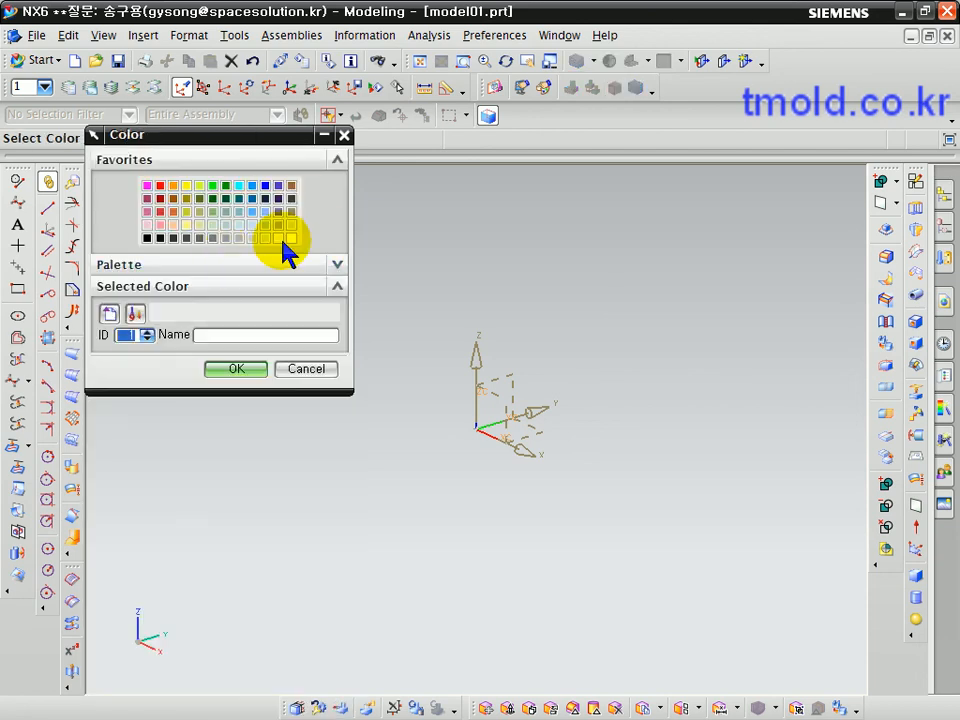
left_click(288, 240)
left_click(237, 369)
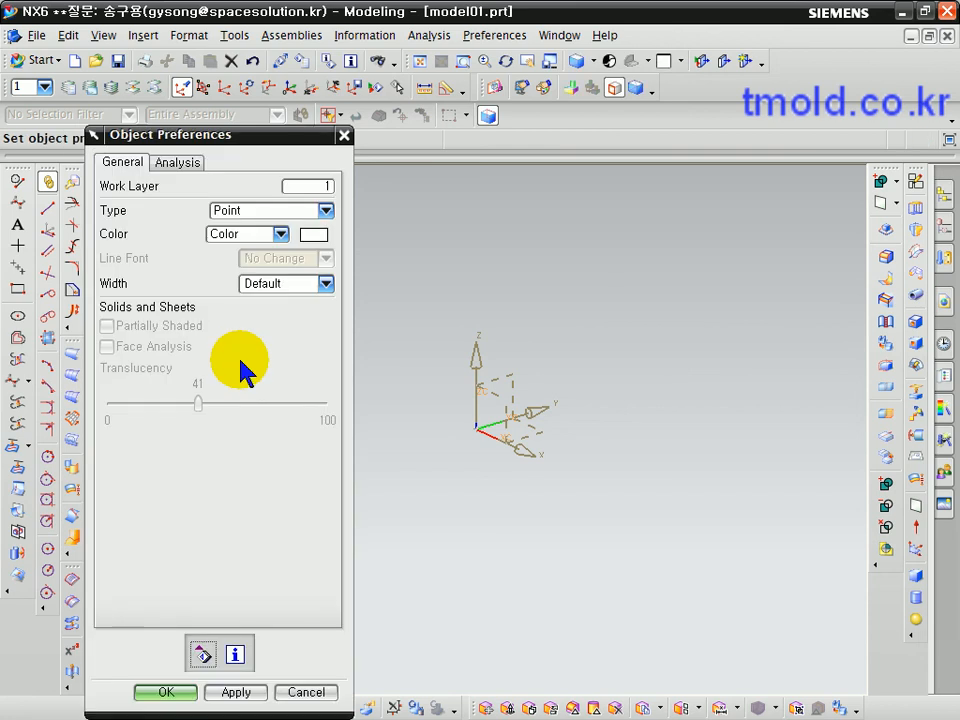
Set the preferred color of the Coordinate System type to 186 Red and apply it.
left_click(260, 212)
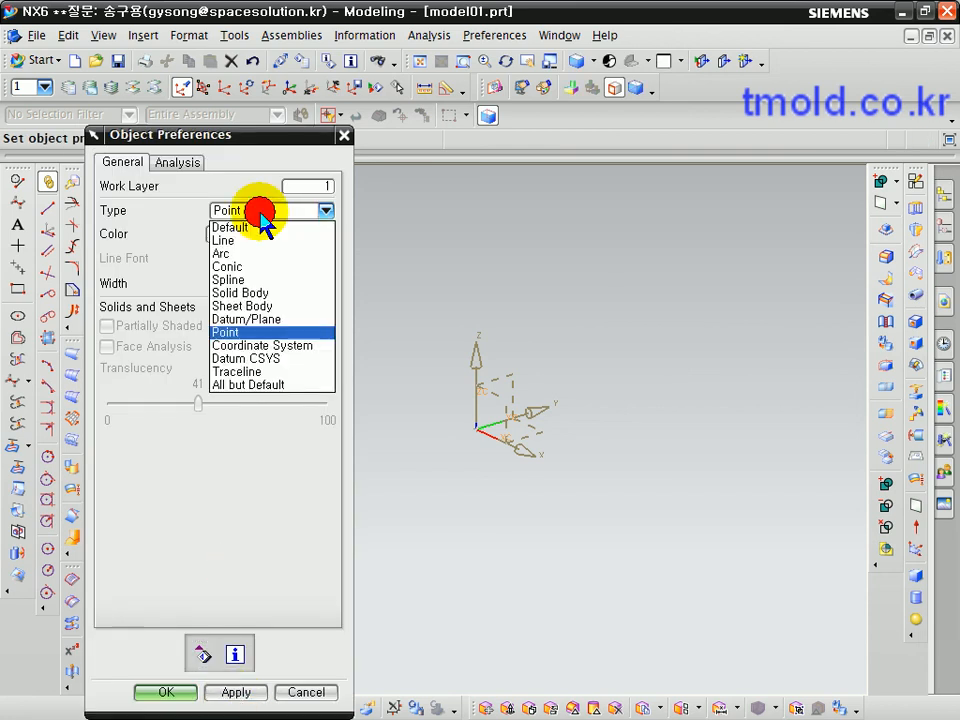
left_click(258, 346)
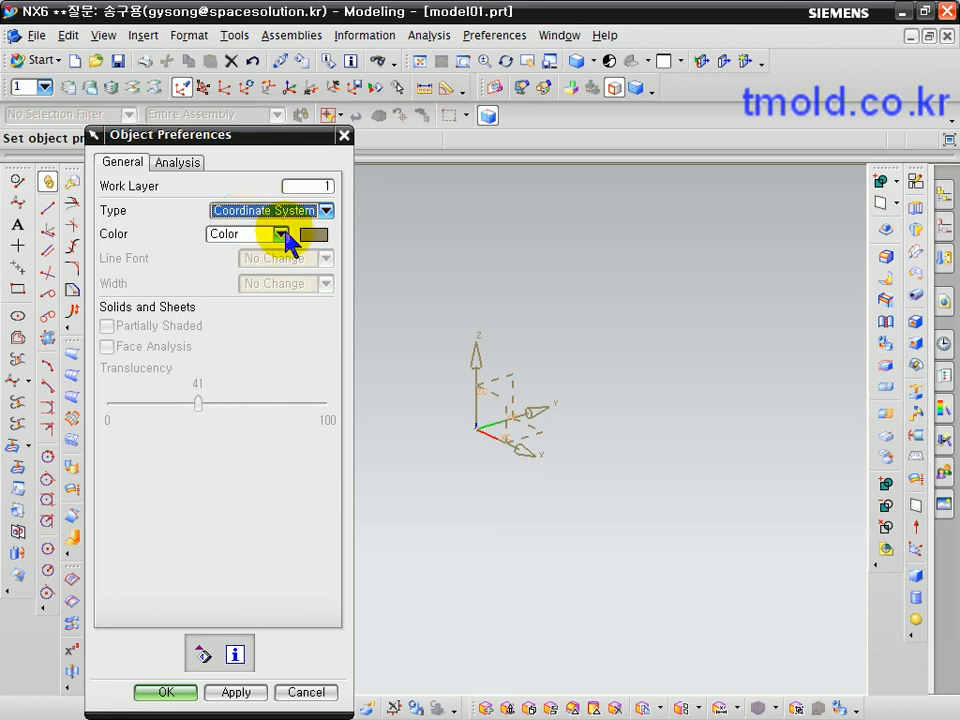
left_click(313, 238)
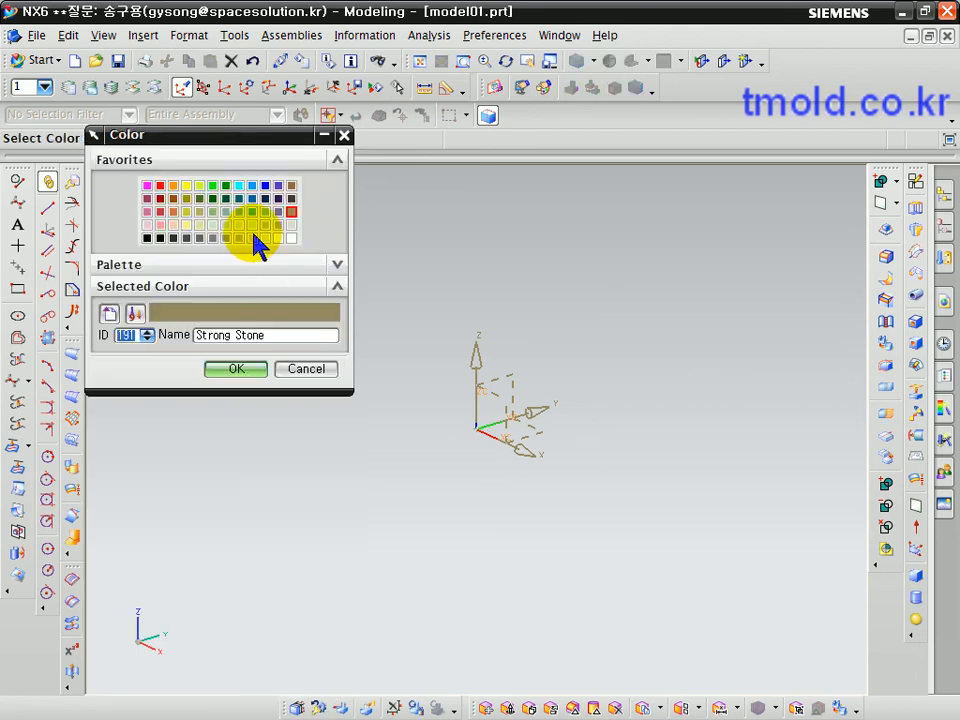
left_click(160, 212)
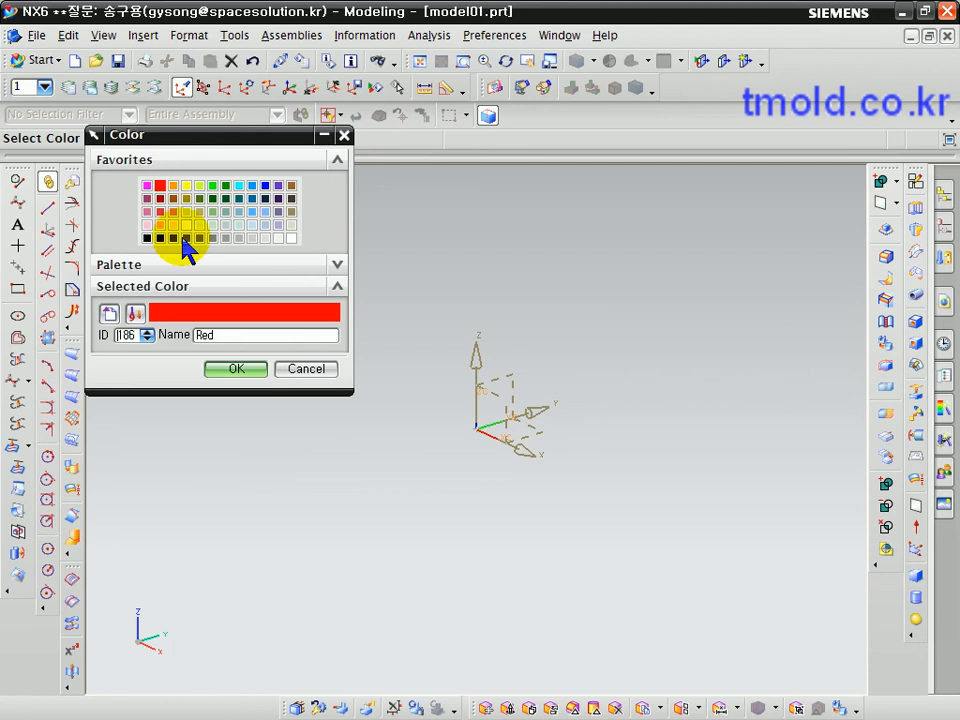
left_click(236, 369)
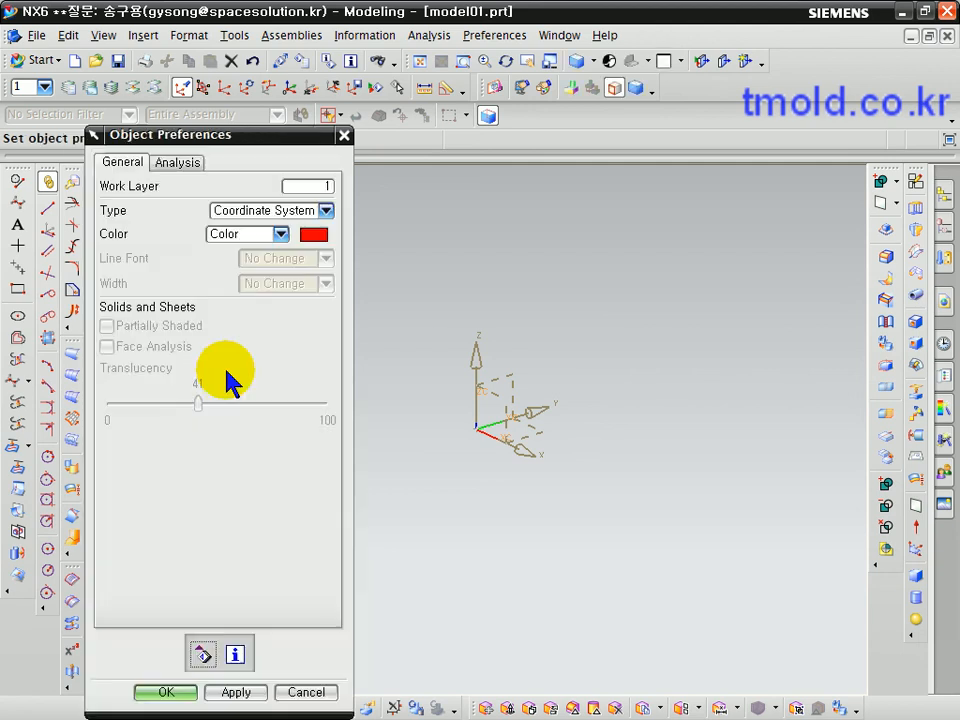
left_click(238, 691)
Set the preferred color of the Datum CSYS type to 87 Silver Gray, apply it, and accept the object preferences.
left_click(272, 212)
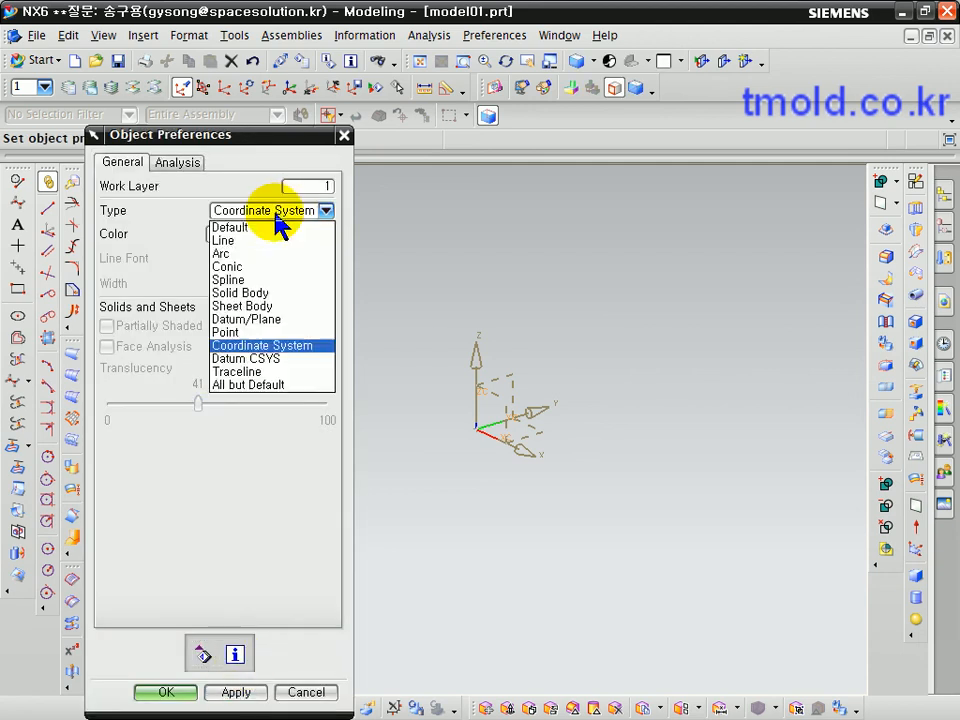
left_click(272, 360)
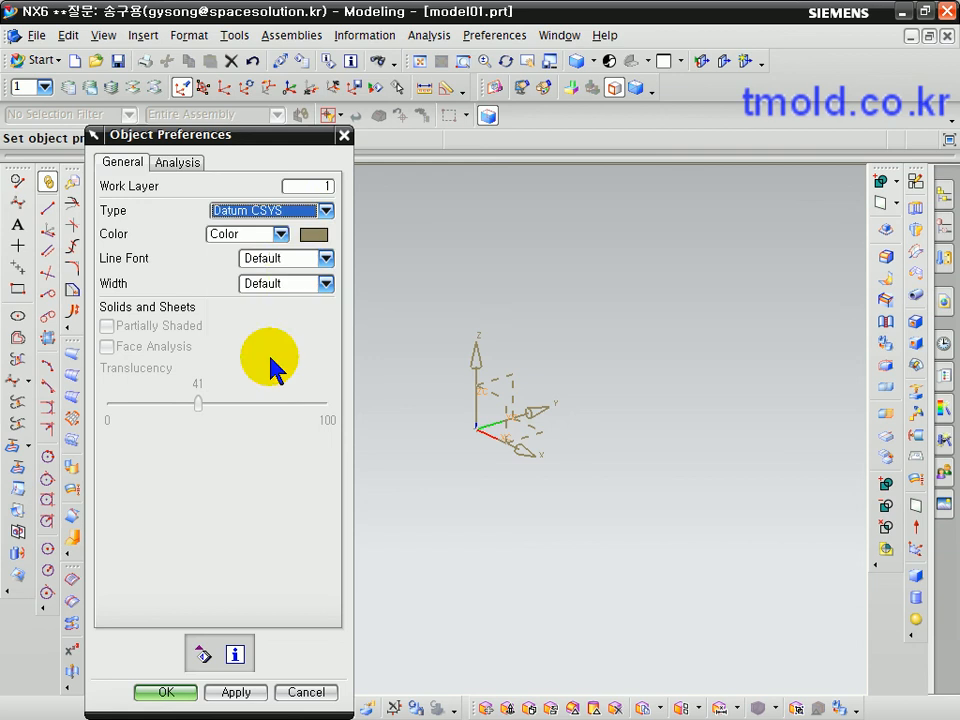
left_click(313, 238)
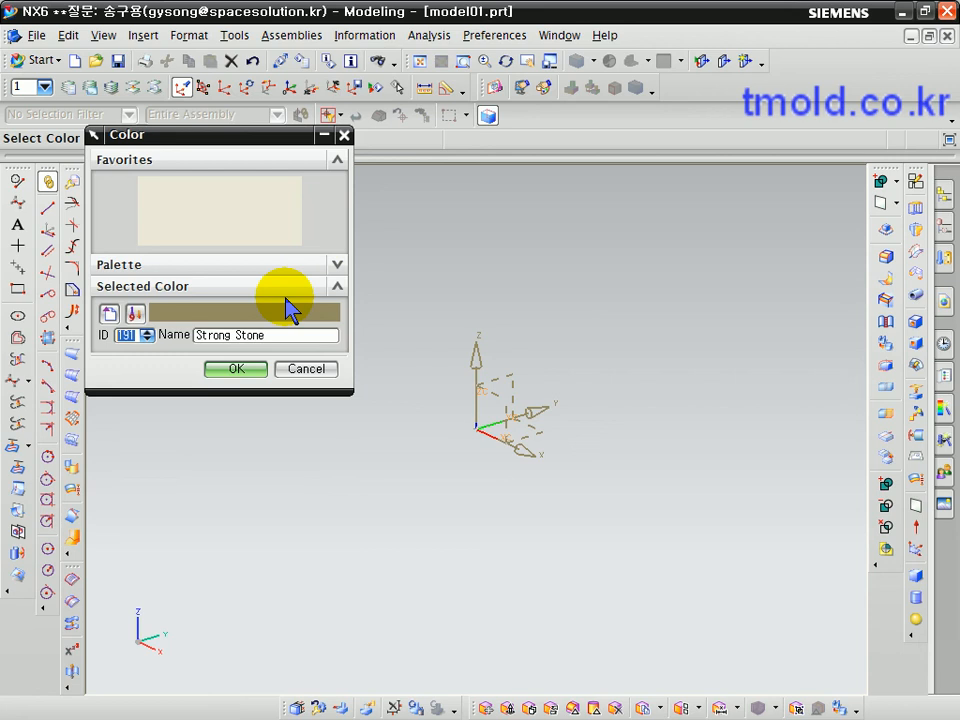
left_click(252, 238)
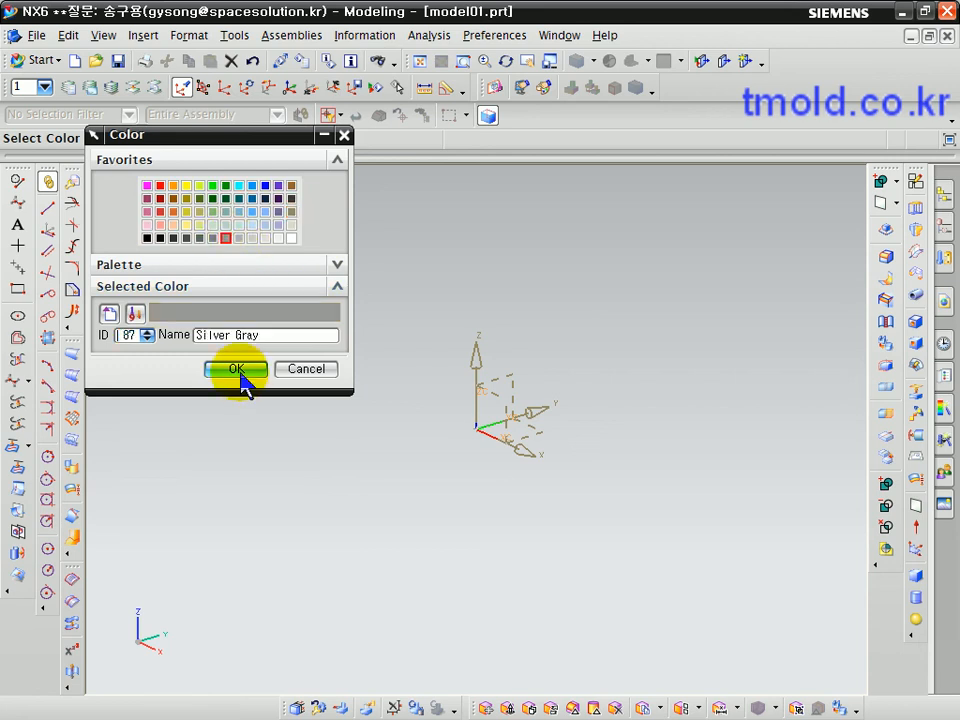
left_click(236, 369)
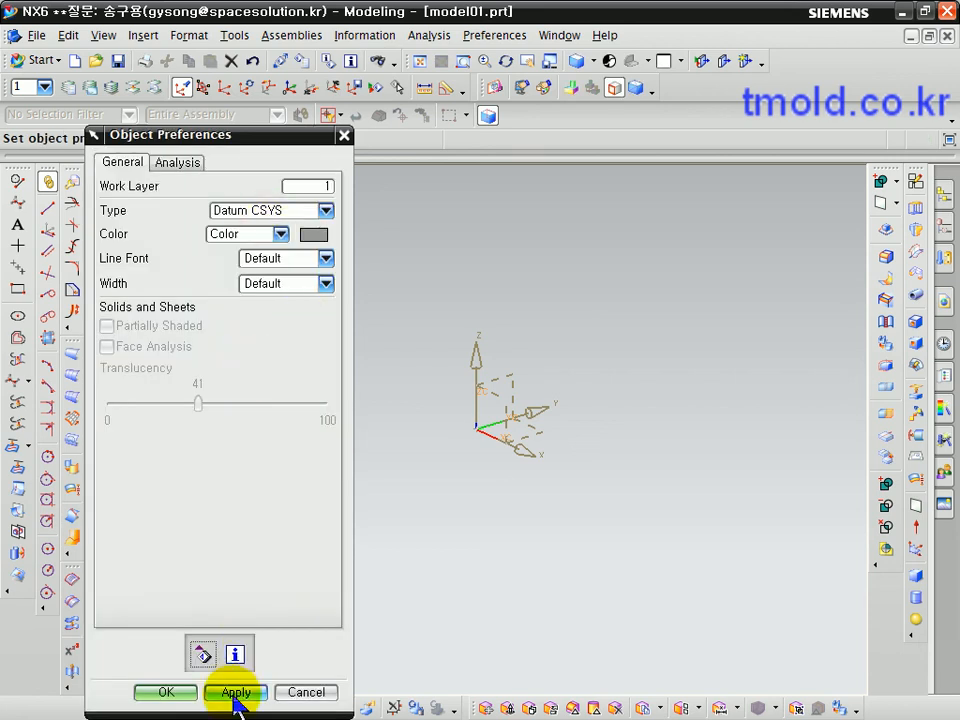
left_click(273, 211)
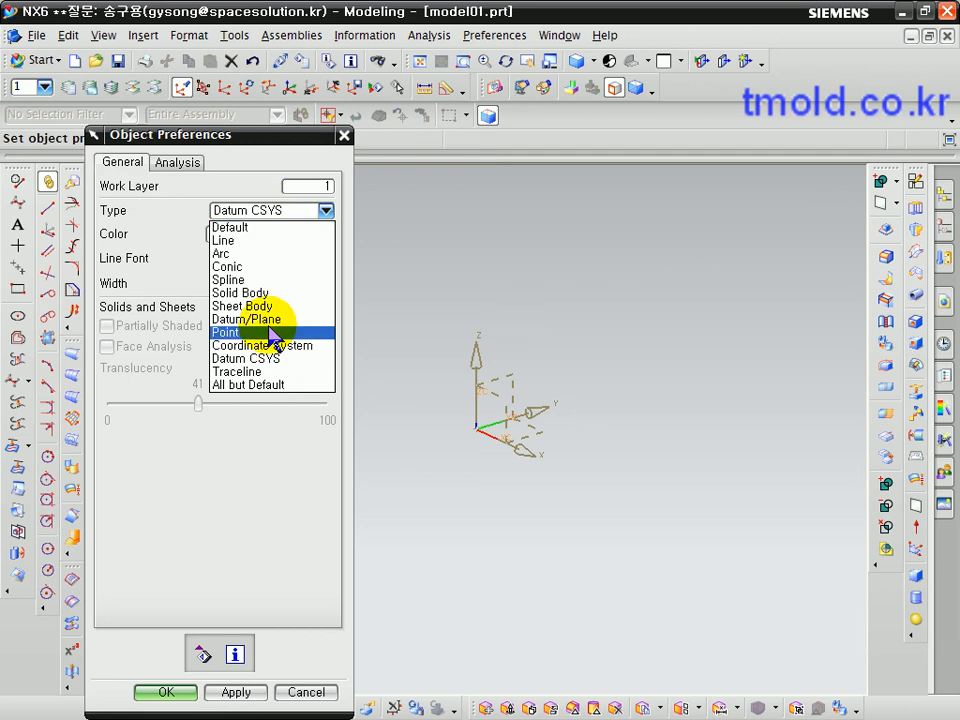
left_click(265, 455)
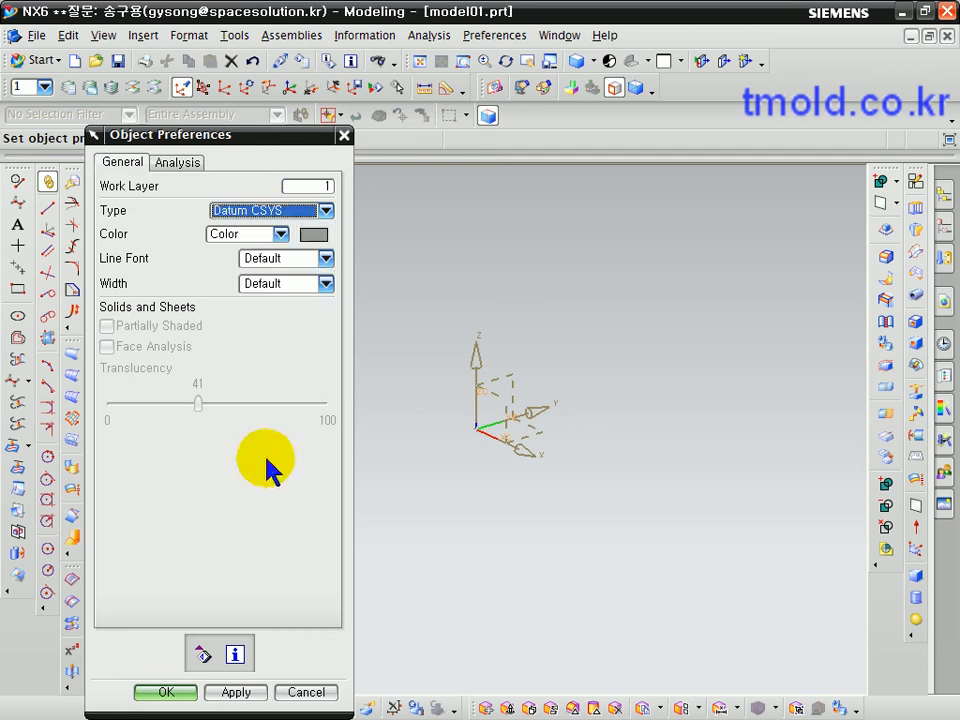
left_click(165, 692)
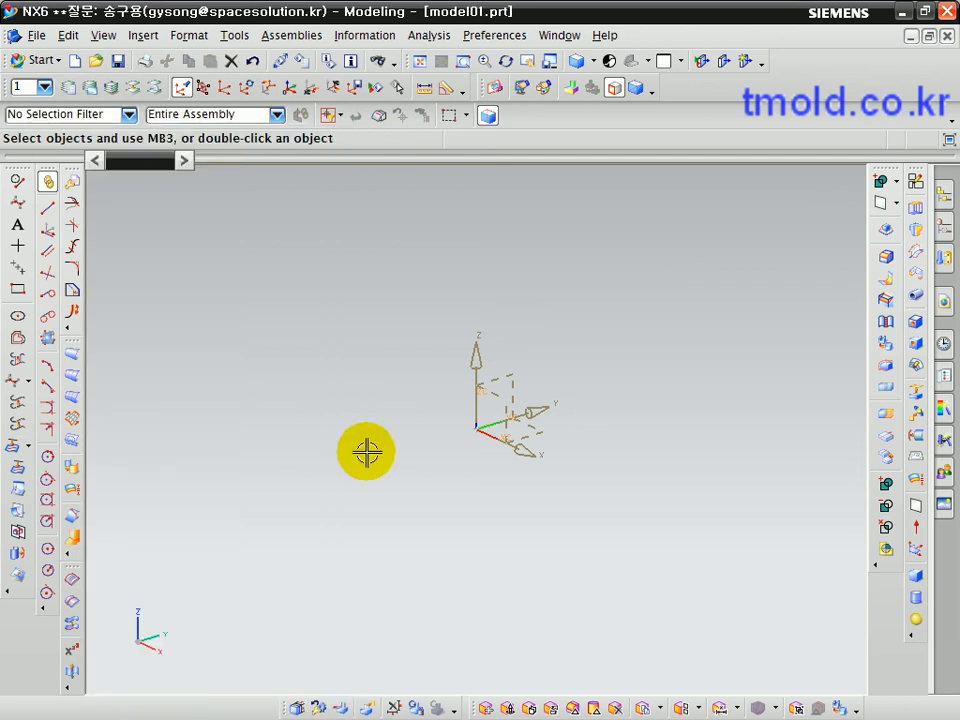
Set the background of shaded and wireframe views to plain black, and save the part.
mouse_move(446, 426)
middle_mouse_down()
mouse_move(439, 443)
mouse_move(432, 432)
middle_mouse_up()
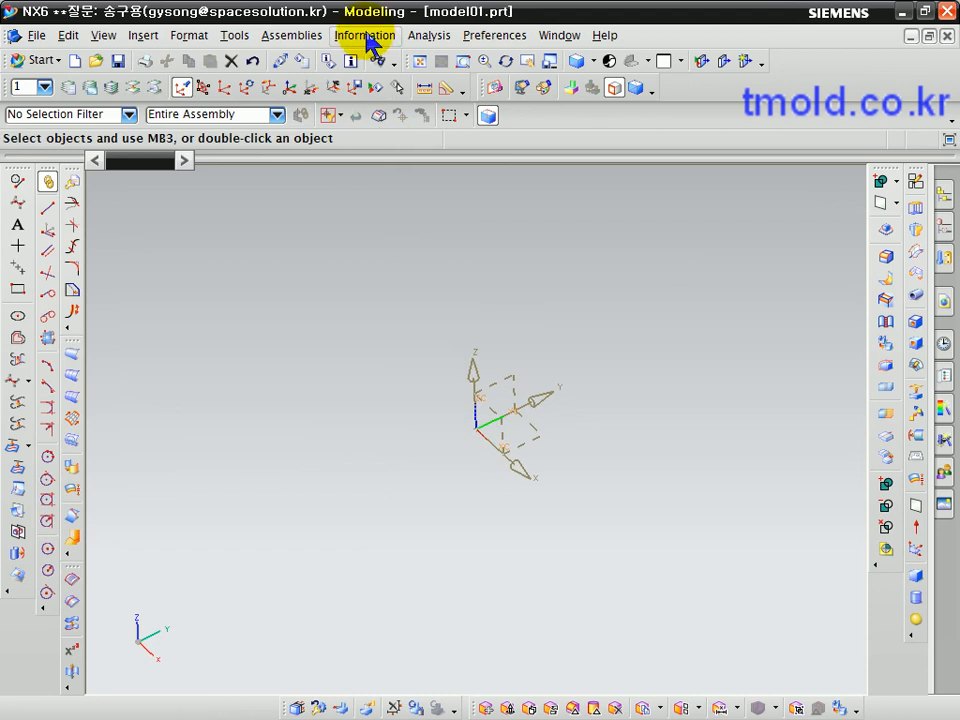
left_click(476, 45)
left_click(471, 190)
left_click(106, 182)
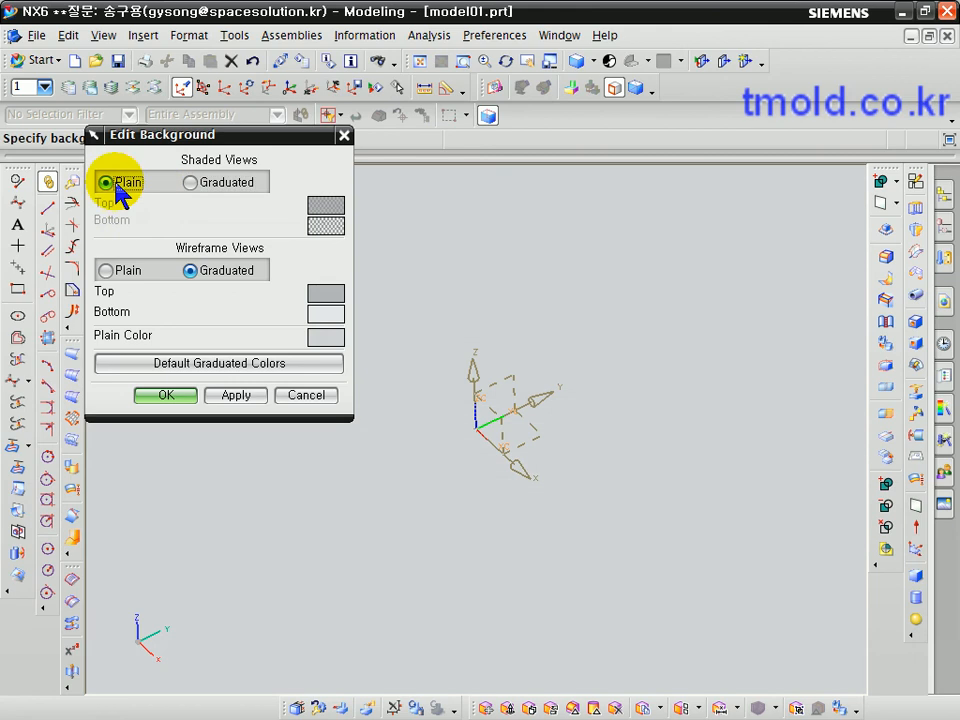
left_click(105, 270)
left_click(318, 338)
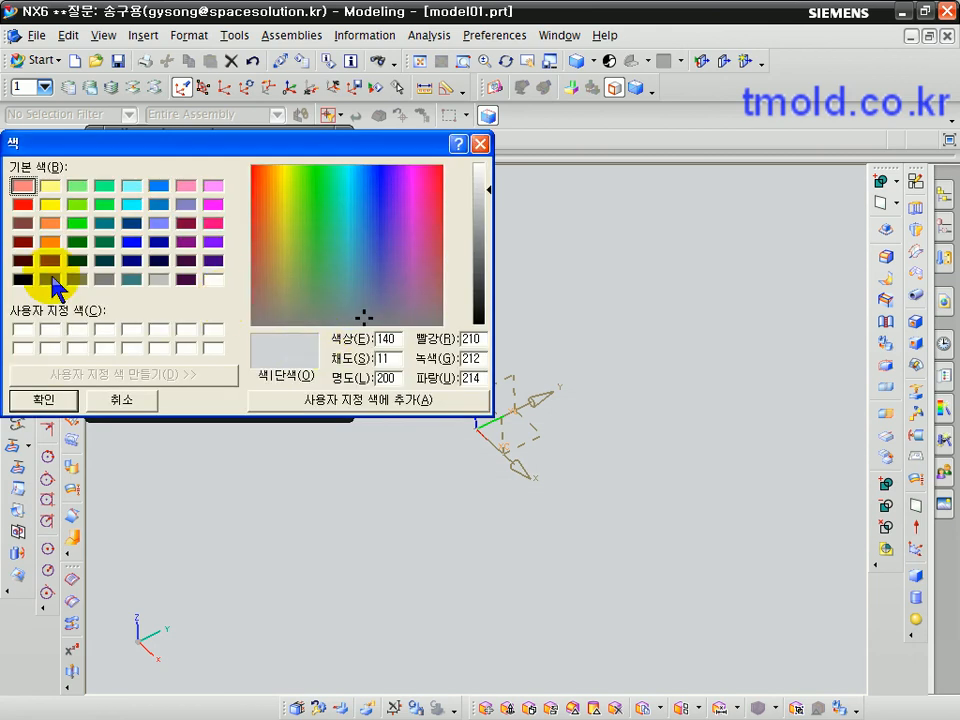
left_click(22, 279)
left_click(58, 398)
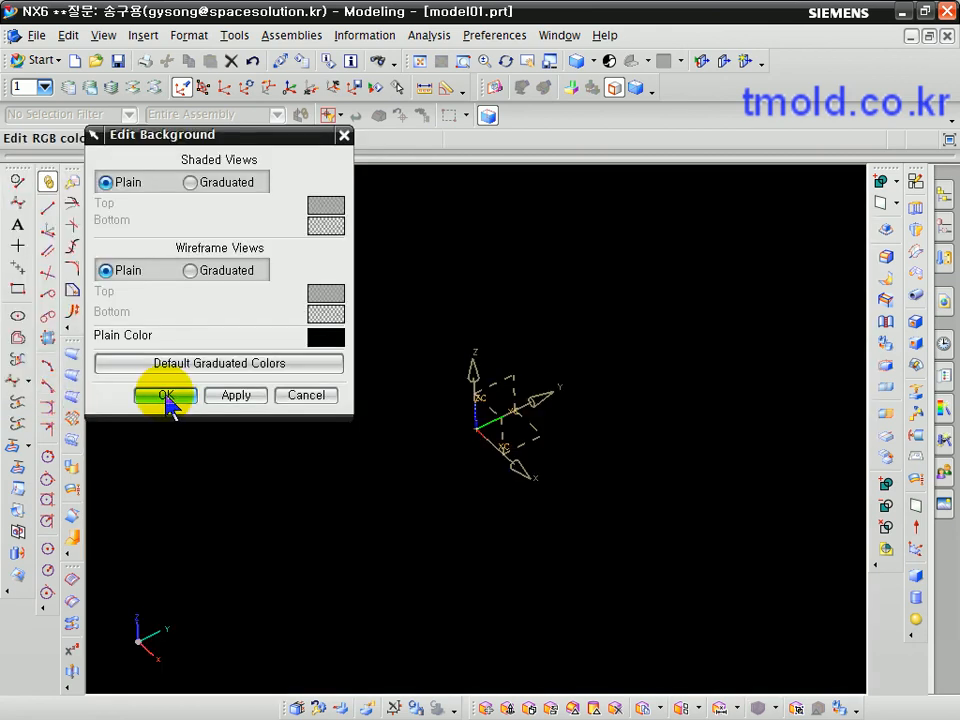
left_click(166, 396)
middle_click_drag(369, 404, 330, 432)
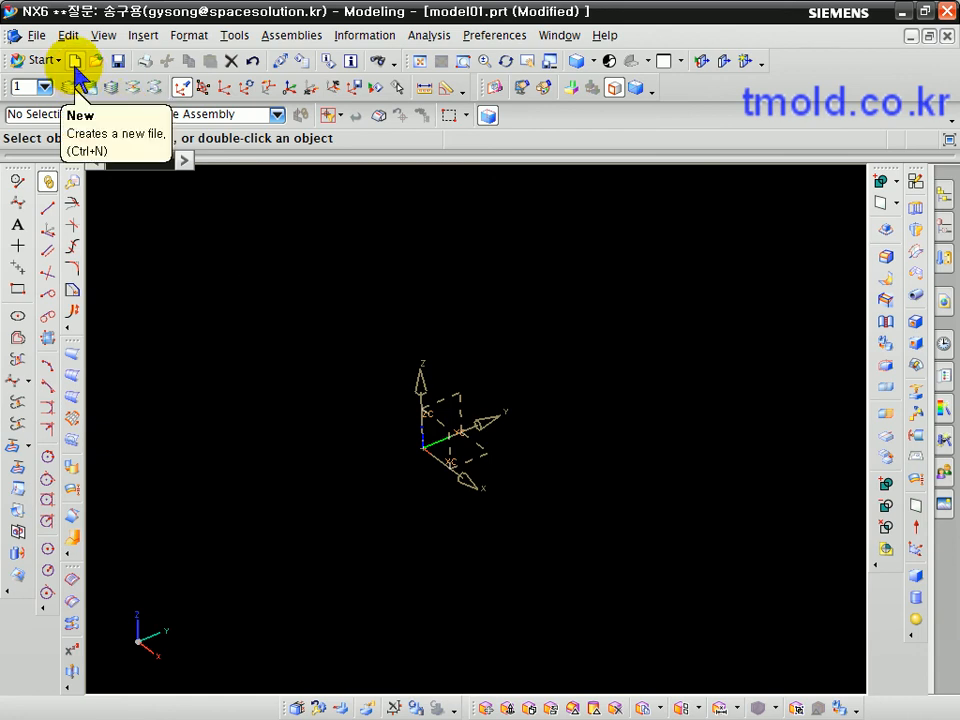
left_click(116, 61)
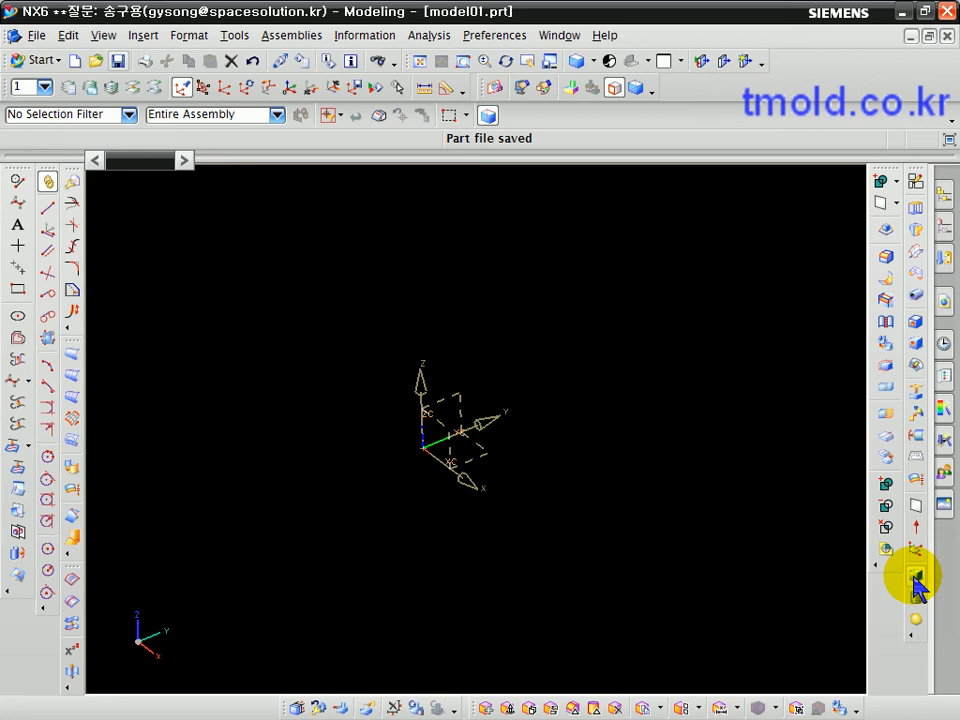
Create a 45 × 45 × 20 mm block at a free point beyond the datum coordinate system.
left_click(916, 578)
left_click(529, 457)
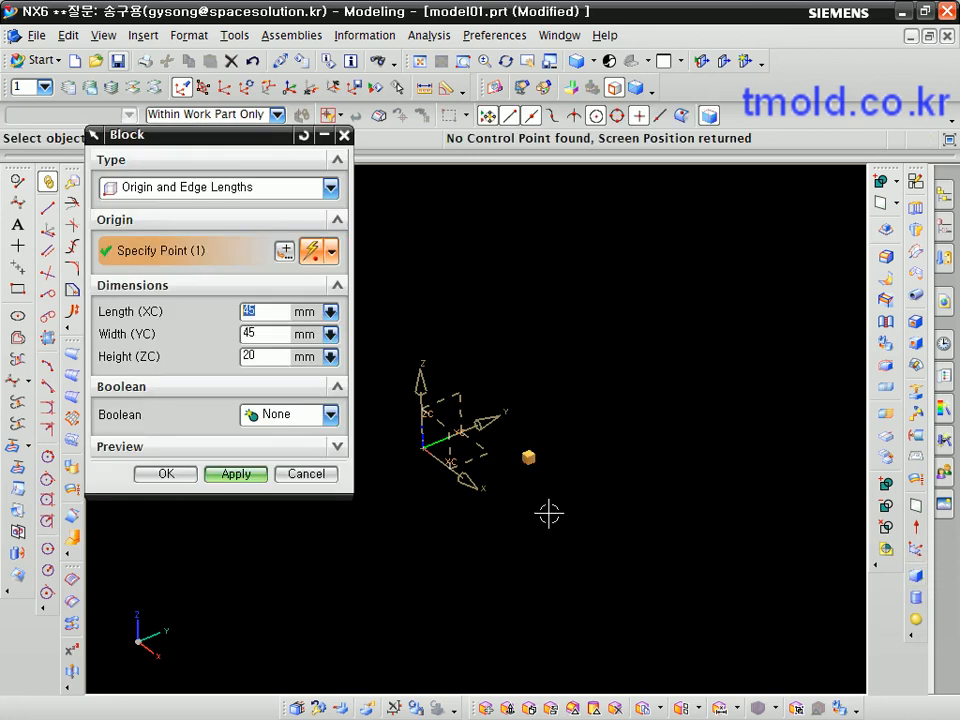
middle_click_drag(570, 508, 622, 515)
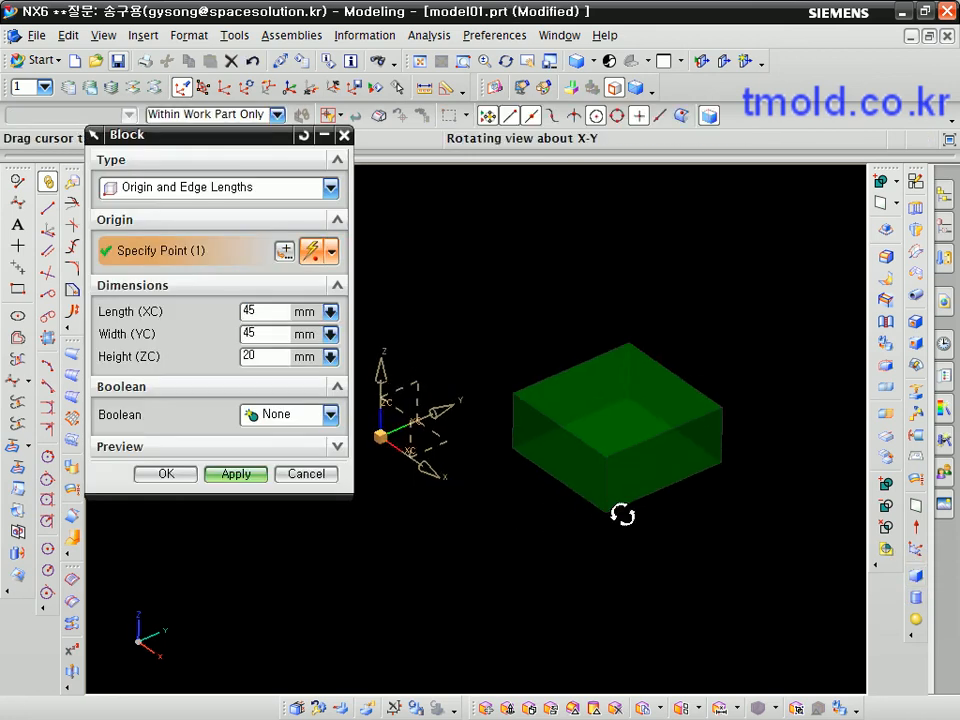
Draw a point-to-point line in front of the datum coordinate system, starting at about XC 22, YC -49, ZC 0.
left_click(50, 207)
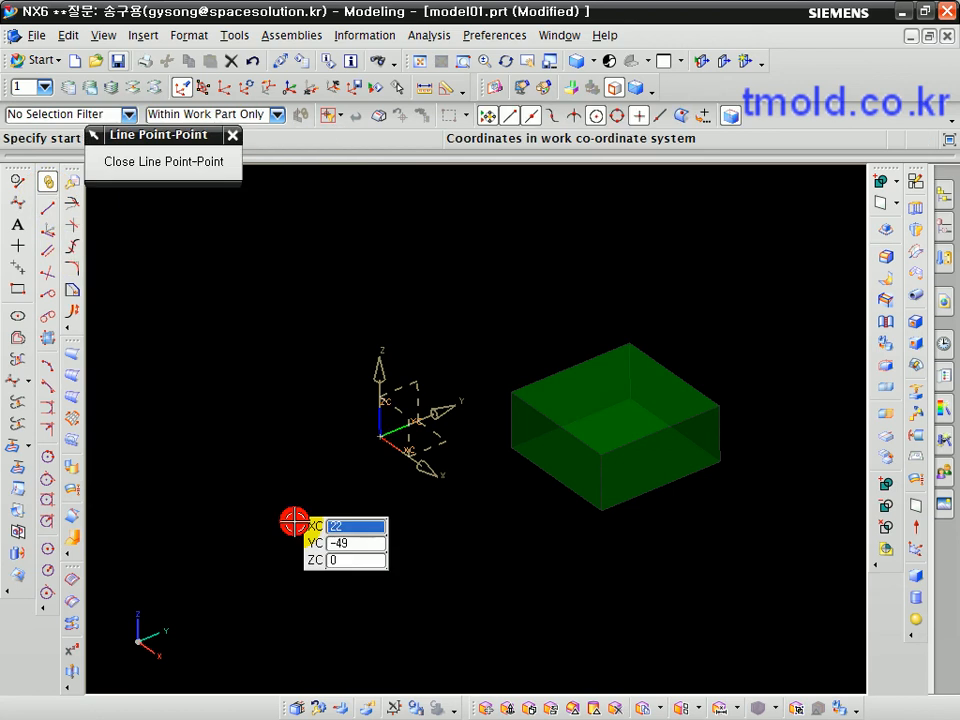
left_click(294, 521)
left_click(381, 577)
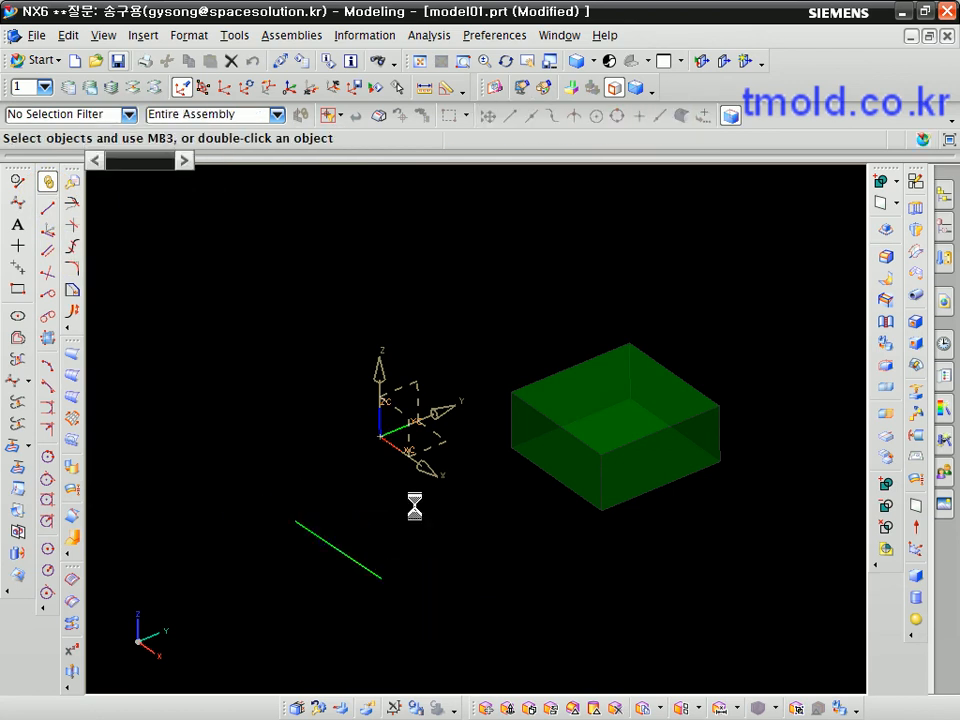
middle_click_drag(414, 506, 583, 452)
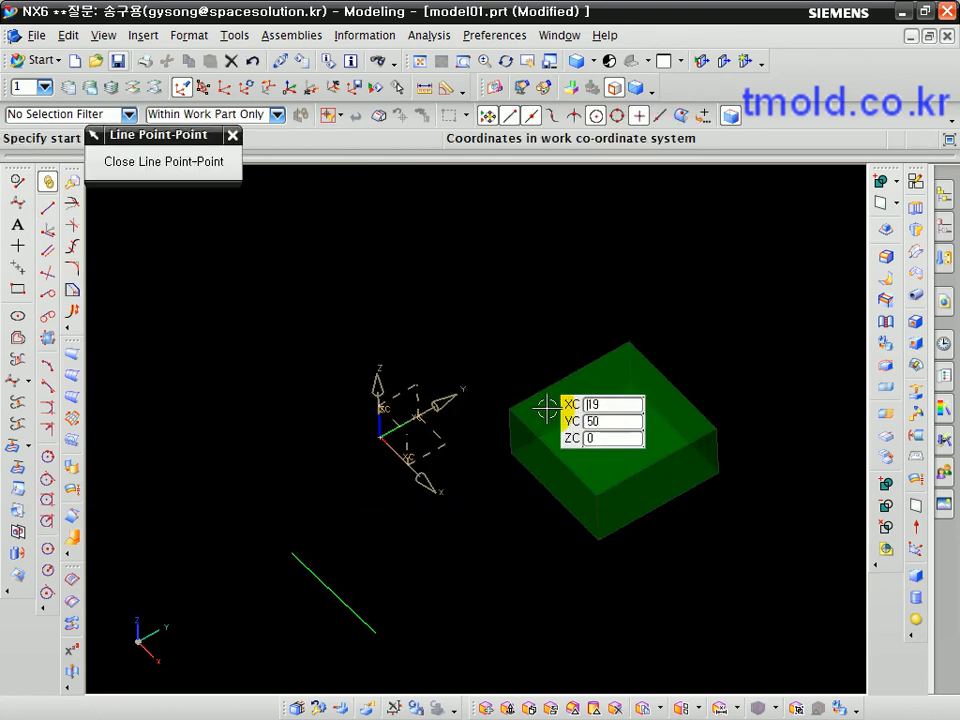
Leave the line command and open the color choice for the Solid Body type in the object preferences.
left_click(423, 86)
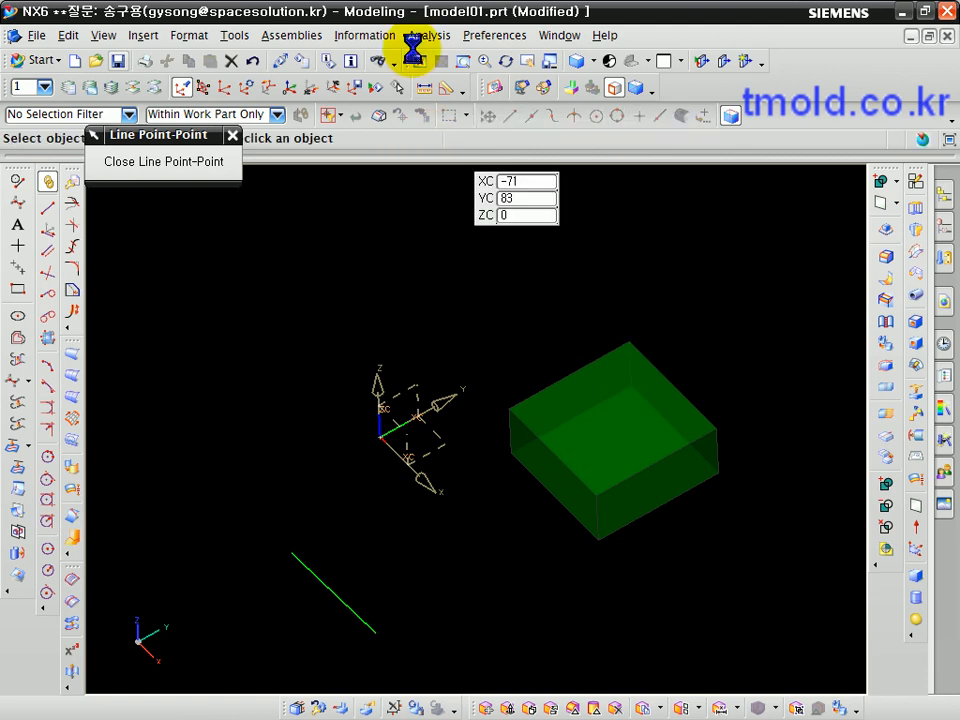
left_click(430, 36)
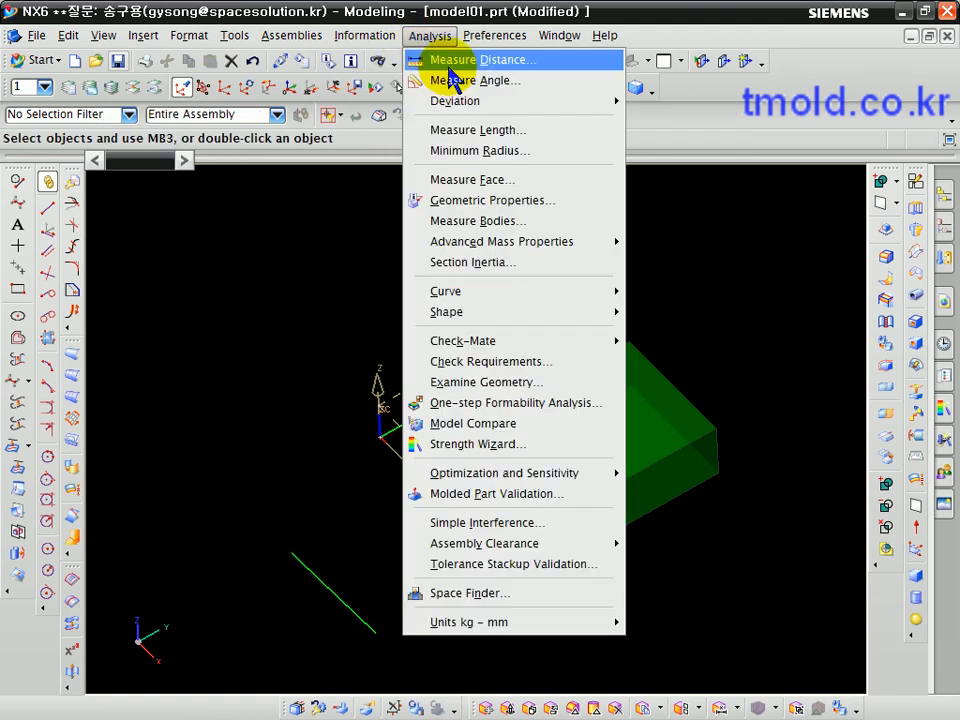
mouse_move(494, 36)
left_click(476, 56)
left_click(326, 210)
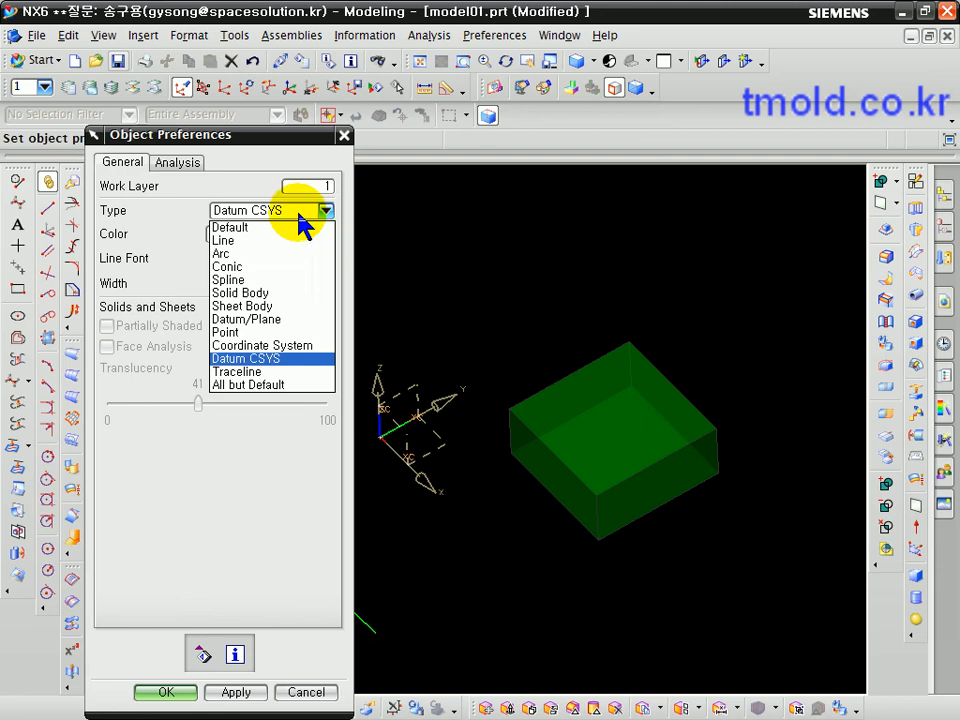
left_click(266, 293)
left_click(313, 238)
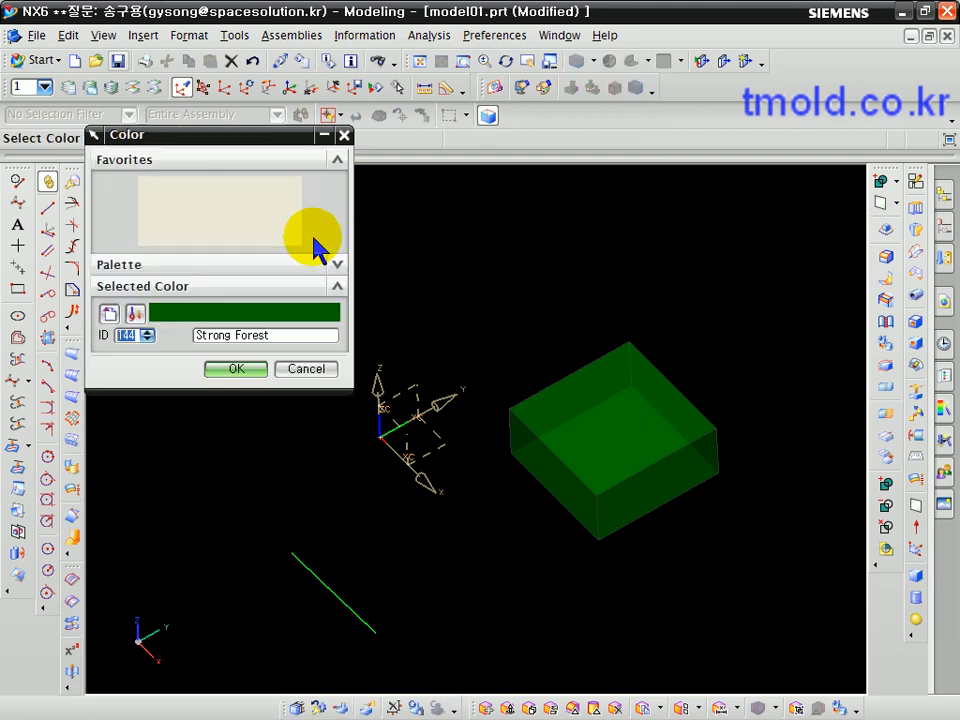
Try the favorite colors 66 Strong Pine, 138 Strong Leaf and 93 Medium Sea for solid bodies.
left_click(212, 212)
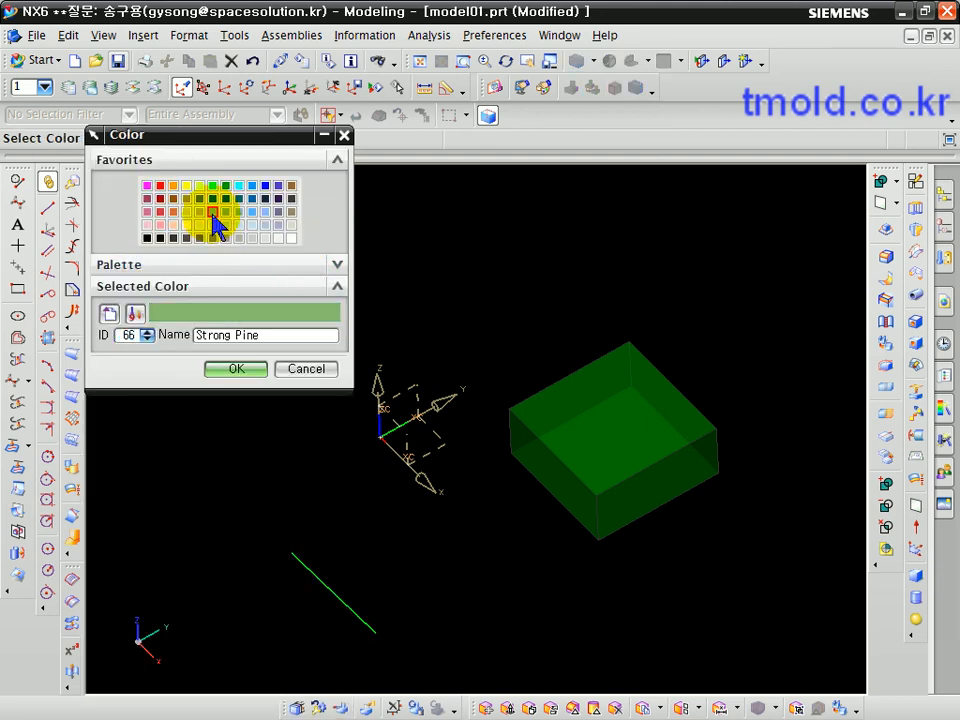
left_click(200, 198)
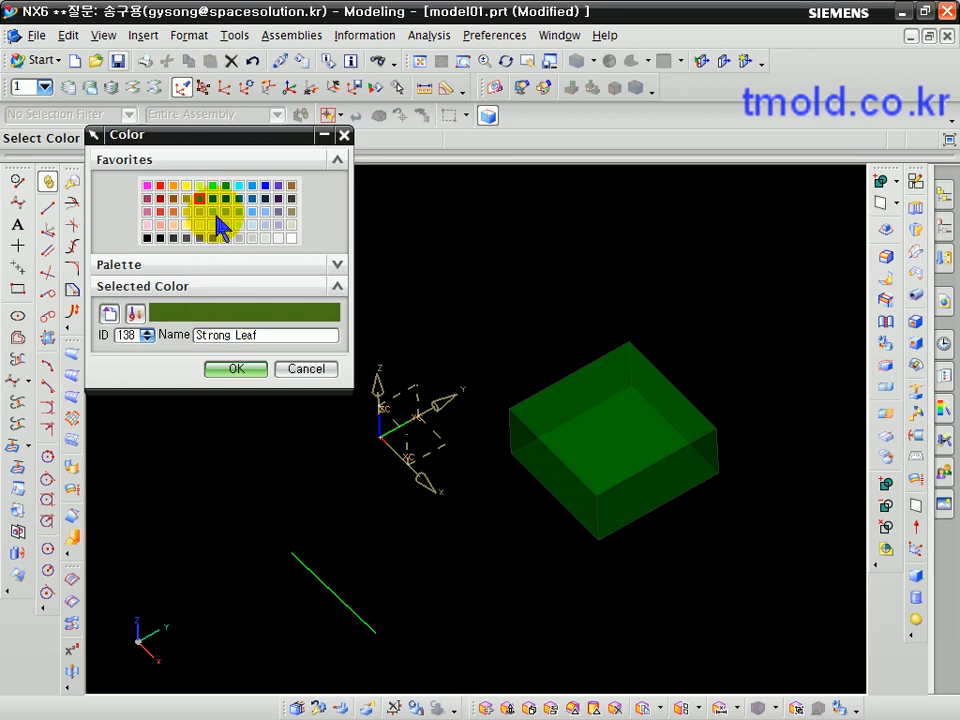
left_click(225, 212)
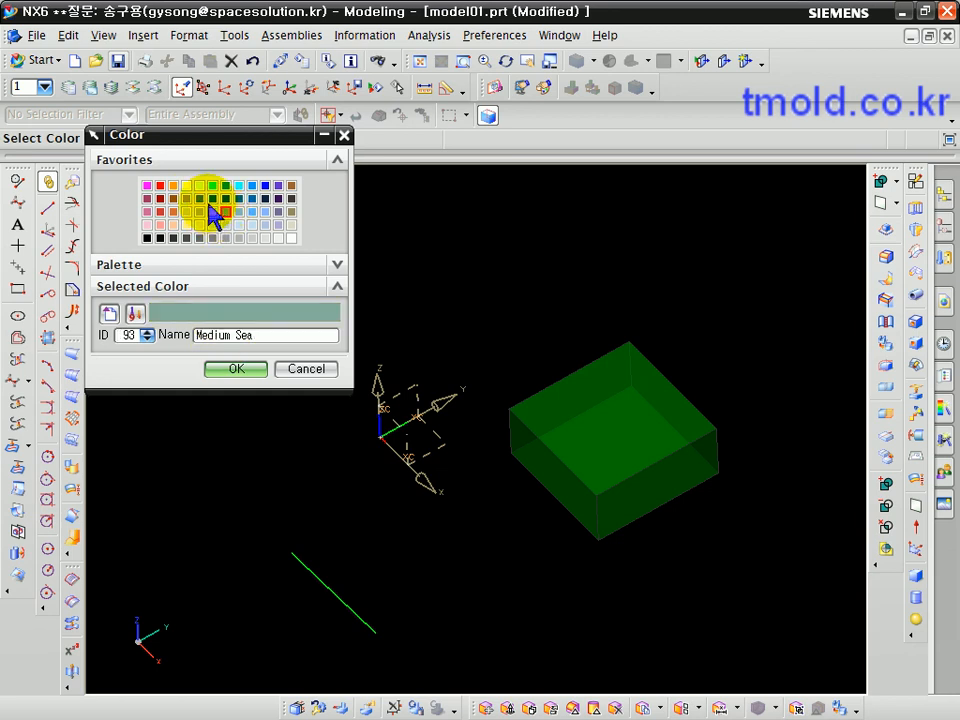
left_click(200, 198)
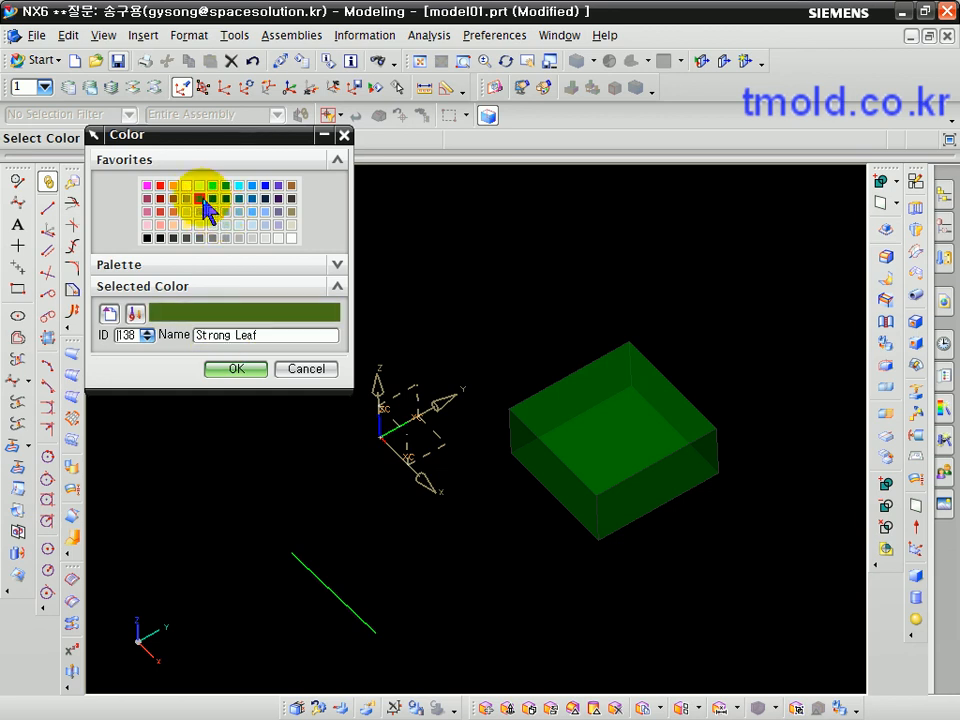
Set the preferred solid body color to 107 Deep Pine from the neutral palette and accept the object preferences.
left_click(335, 268)
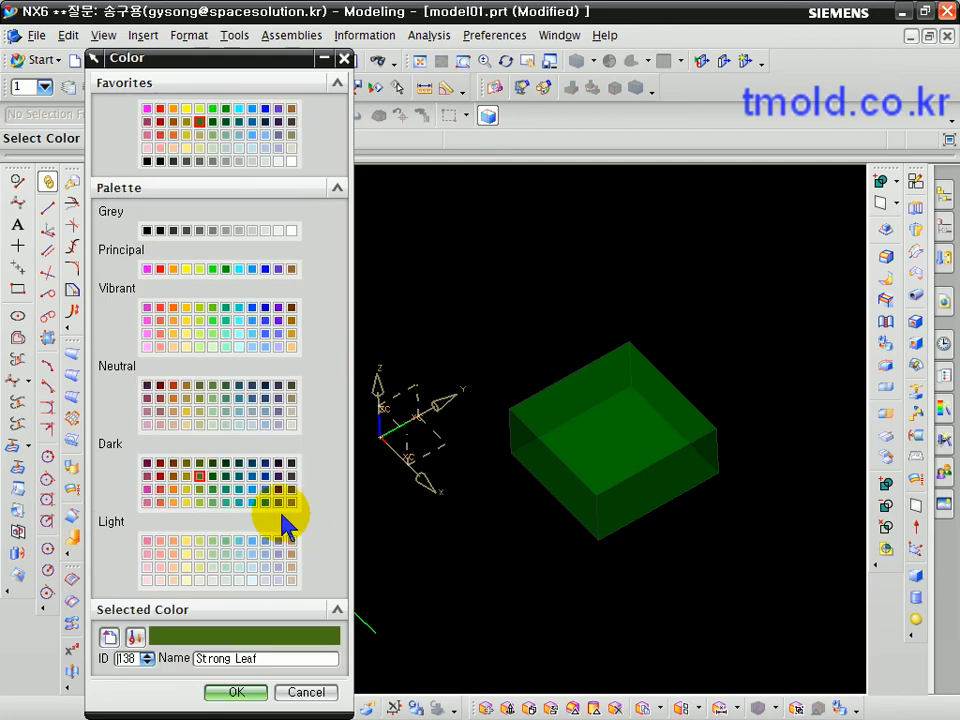
left_click(213, 386)
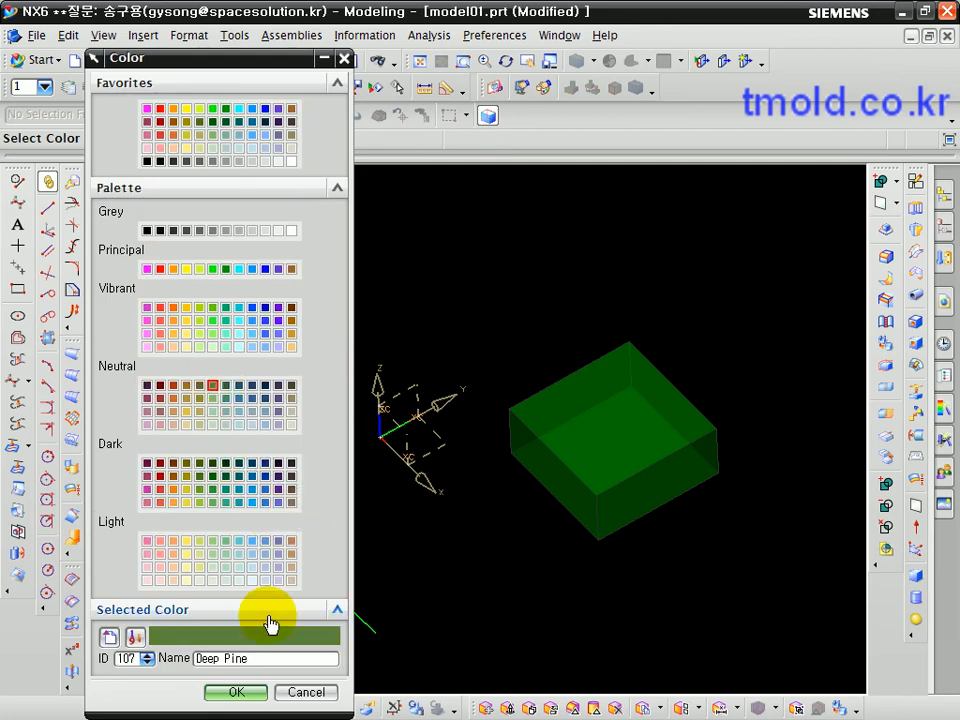
left_click(240, 692)
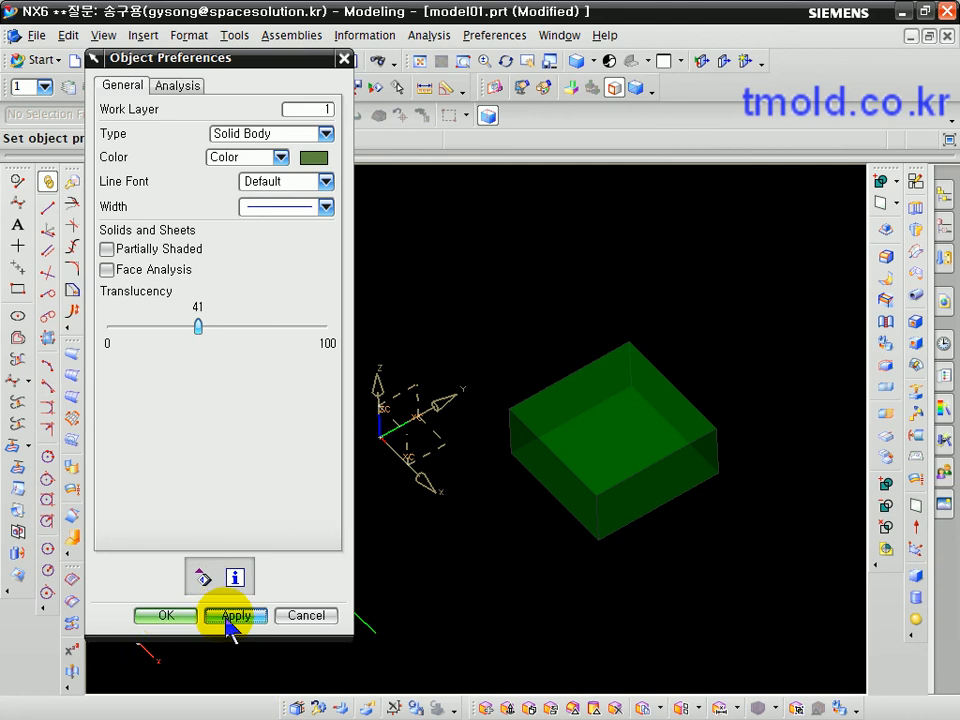
left_click(182, 613)
Create a second 45 × 45 × 20 mm block at a free point above the existing dark green block.
left_click(916, 577)
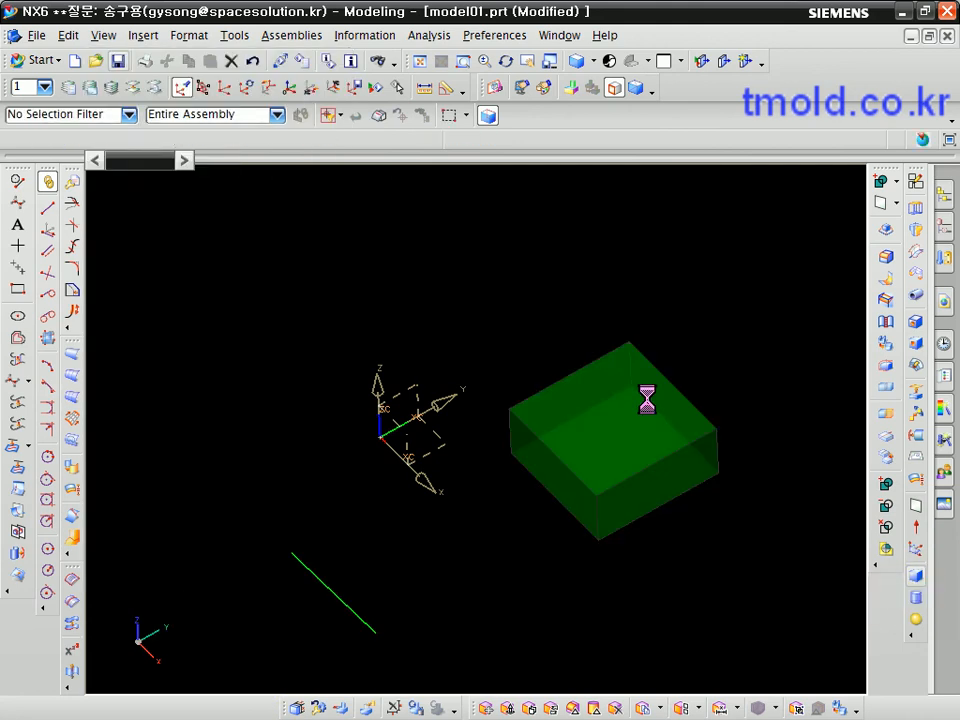
left_click(498, 324)
left_click(311, 395)
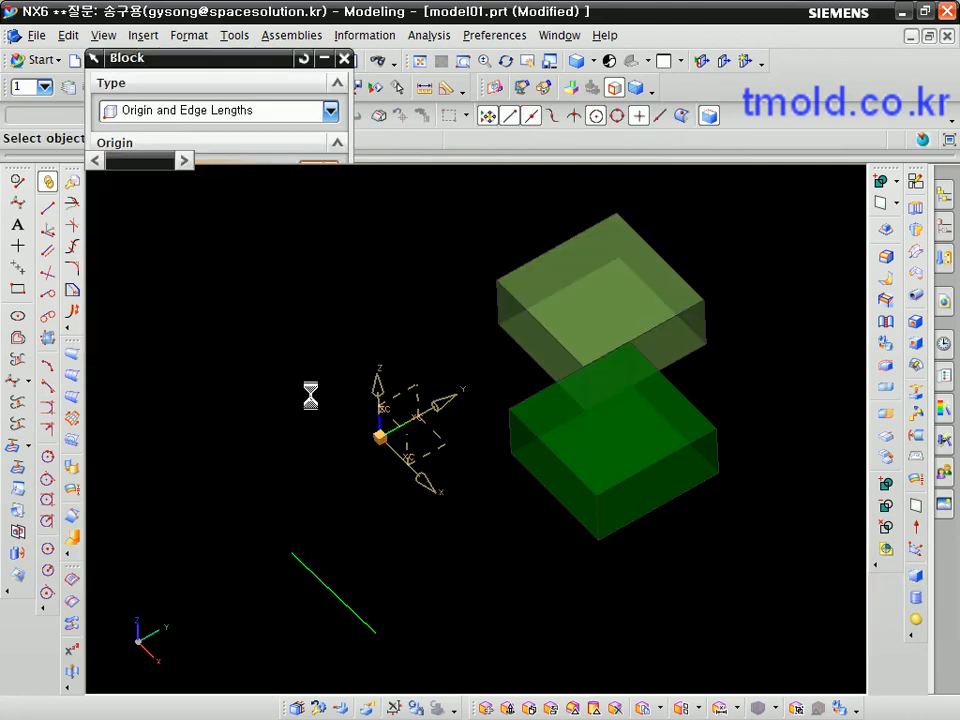
middle_click_drag(515, 450, 568, 546)
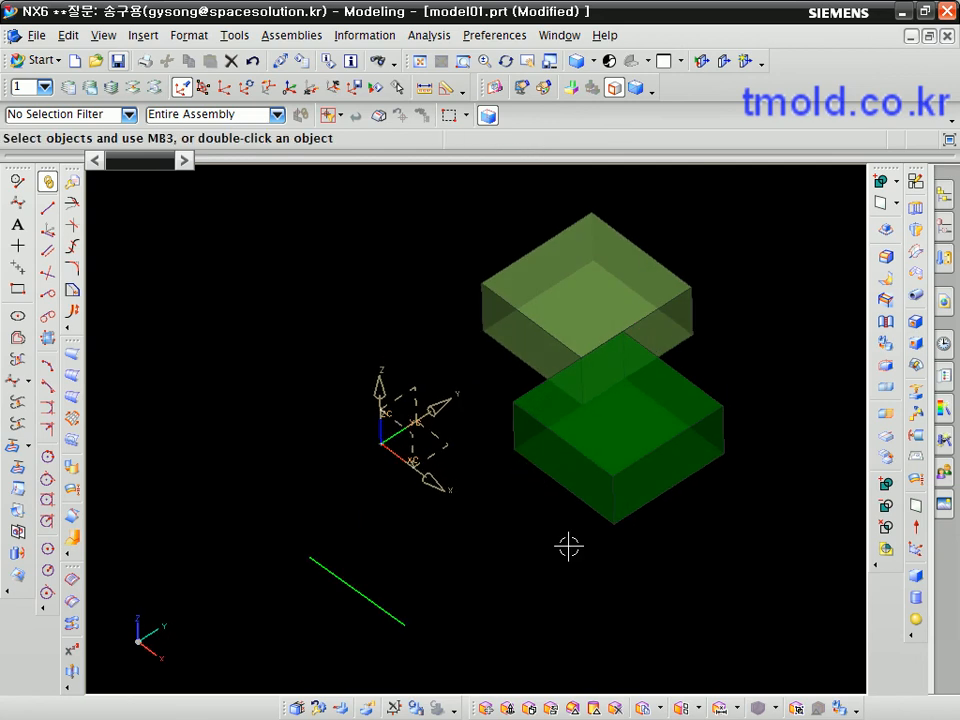
Delete the line and the lower, darker green block.
key("ctrl+j")
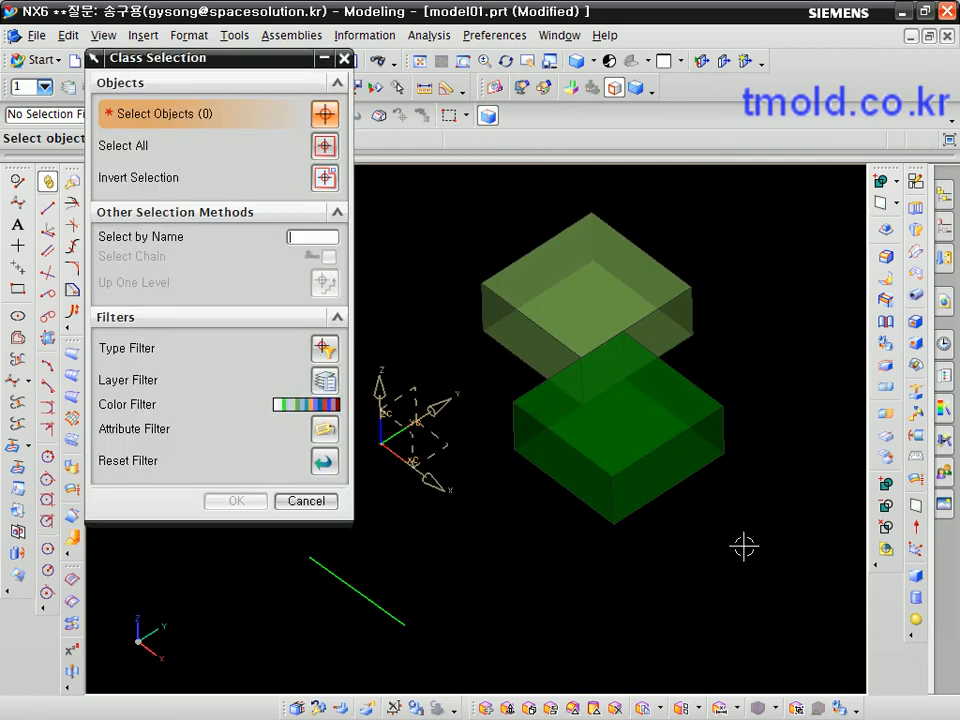
left_click_drag(744, 546, 556, 287)
left_click(387, 613)
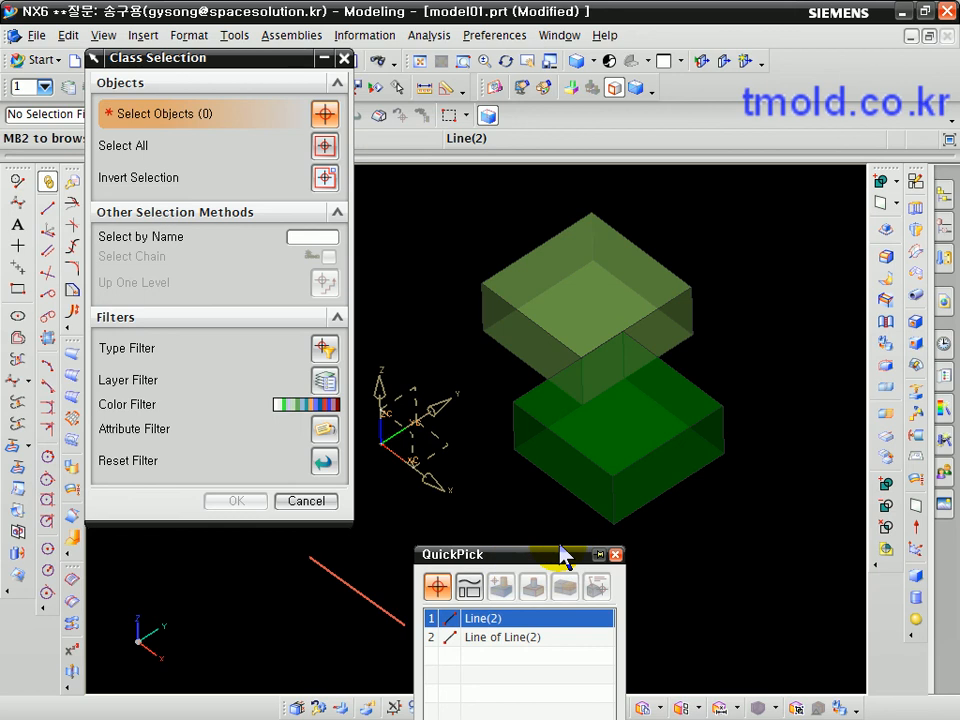
left_click(496, 611)
left_click(585, 468)
middle_click(562, 535)
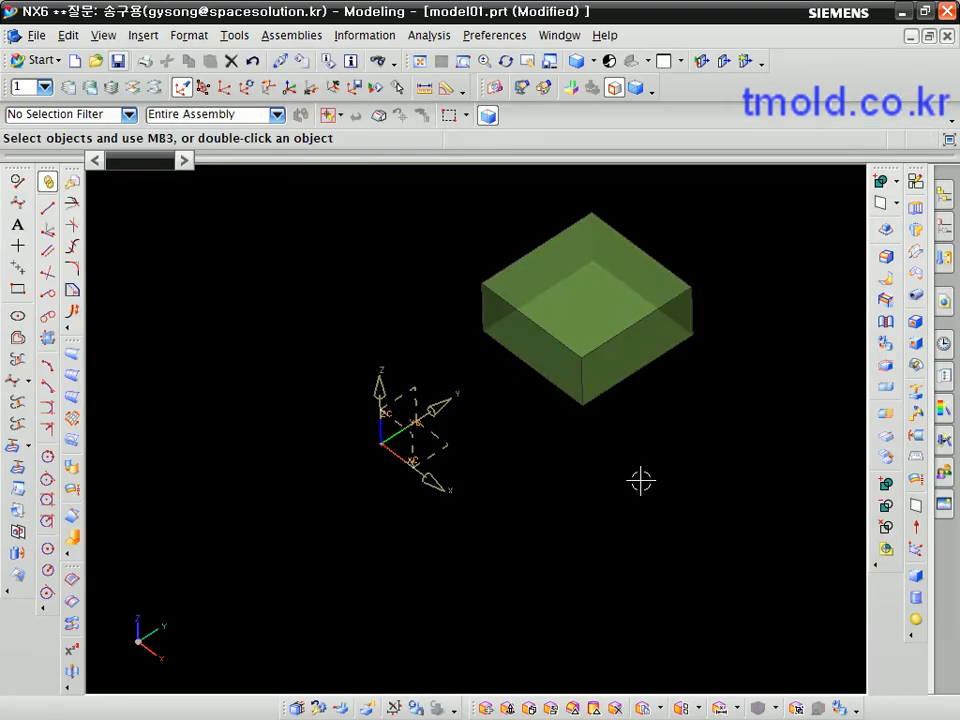
Delete the remaining block so only the datum coordinate system is left, and save the part.
key("ctrl+d")
left_click(572, 379)
left_click(671, 396)
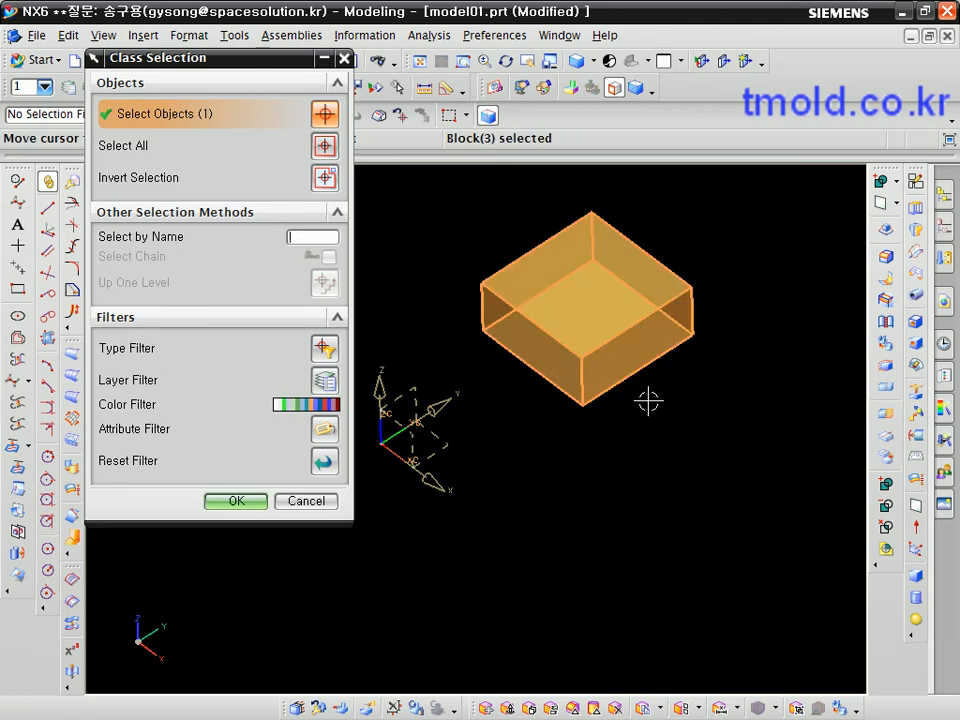
middle_click(648, 401)
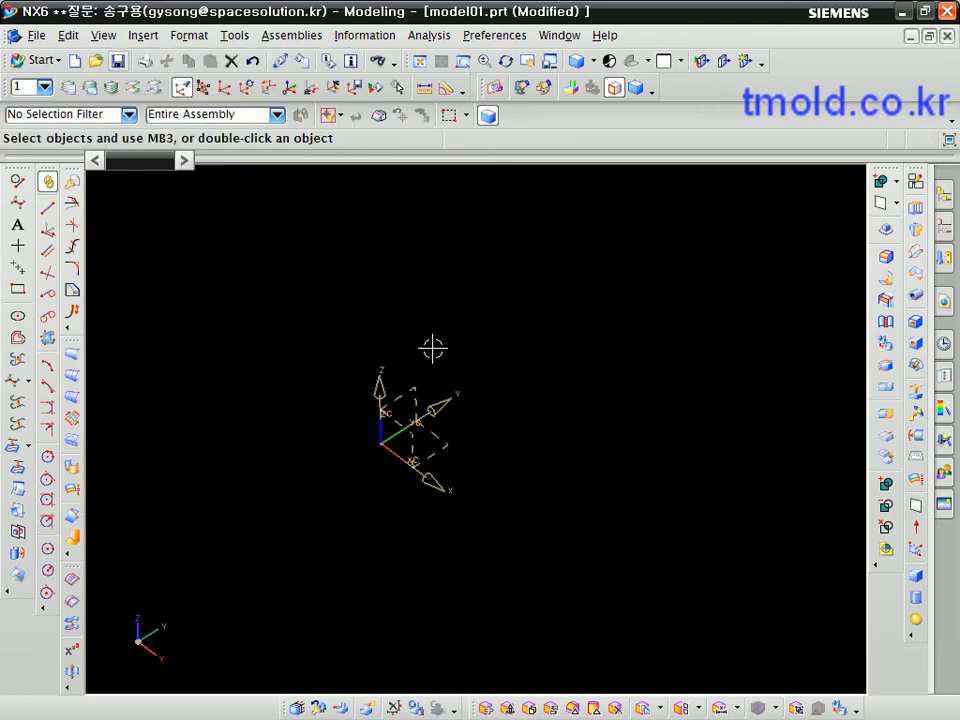
left_click(117, 62)
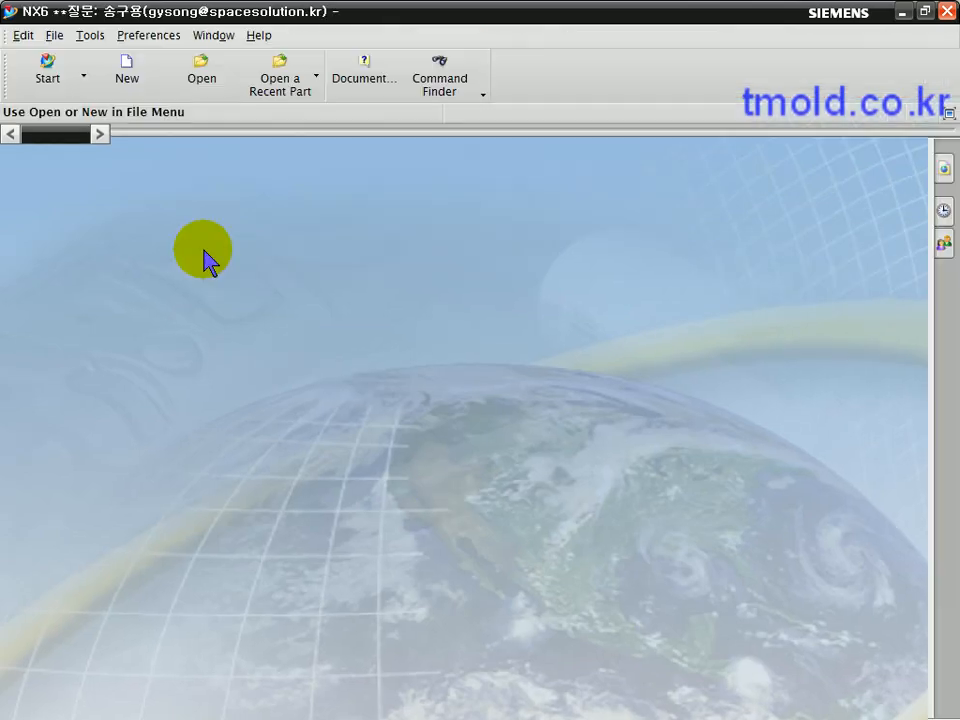
Create the new part model1.prt from the NX공부 template.
left_click(124, 84)
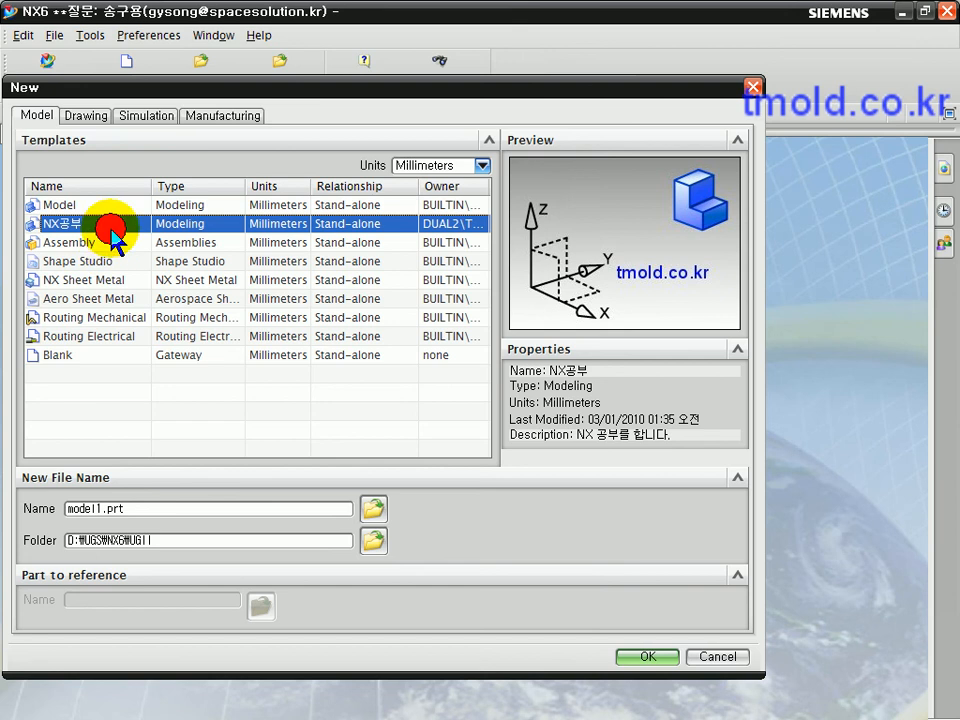
left_click(644, 657)
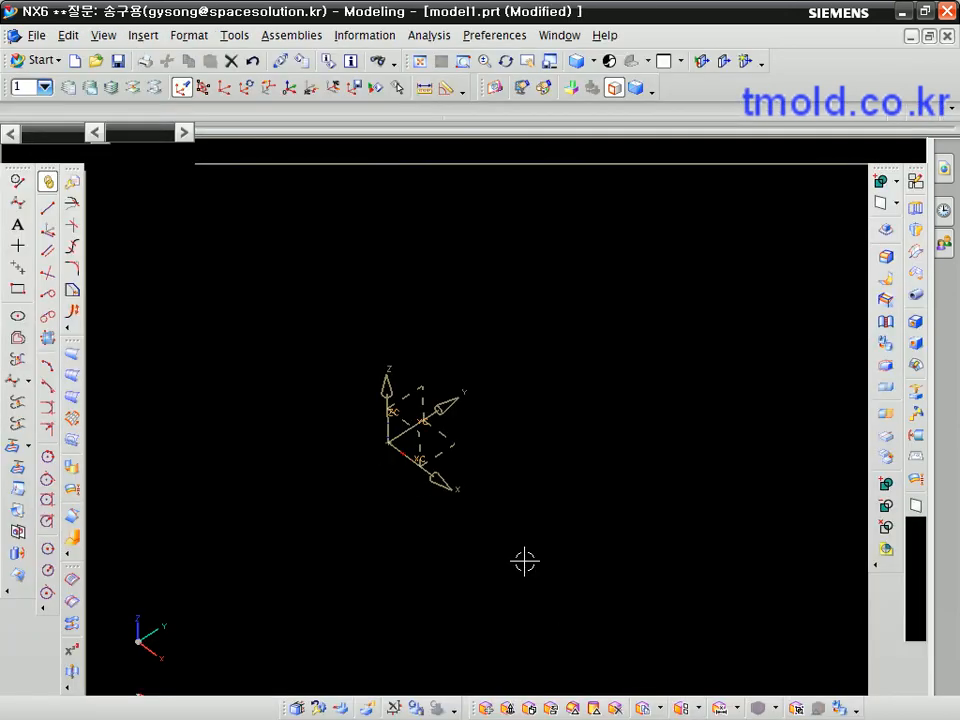
Place a 45 × 45 × 20 mm block beyond the datum coordinate system and draw a point-to-point line in front of it.
left_click(916, 580)
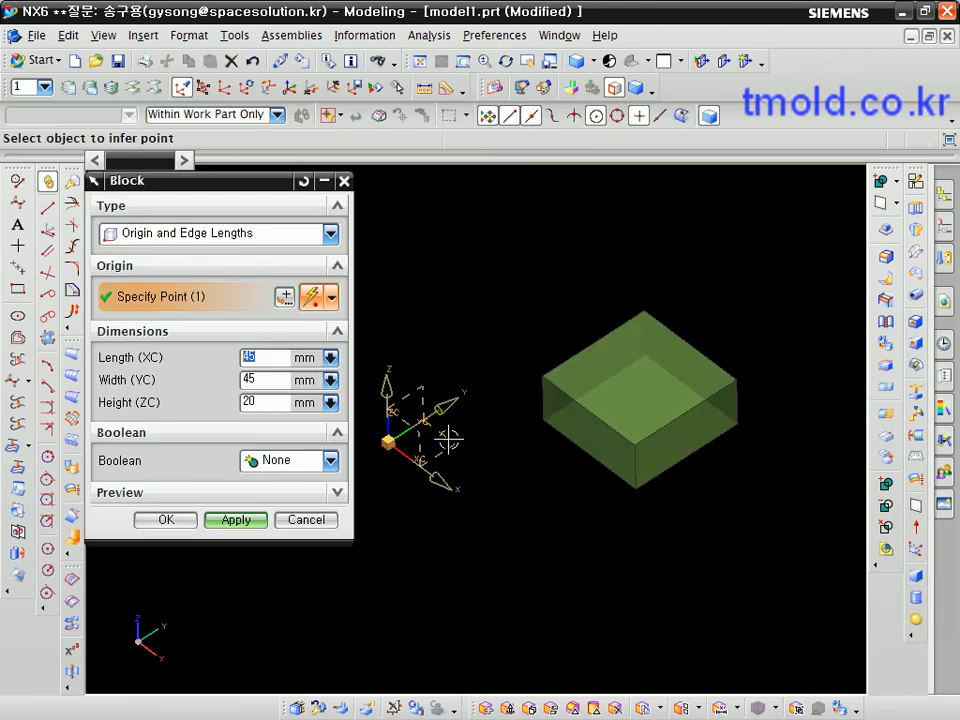
left_click(47, 210)
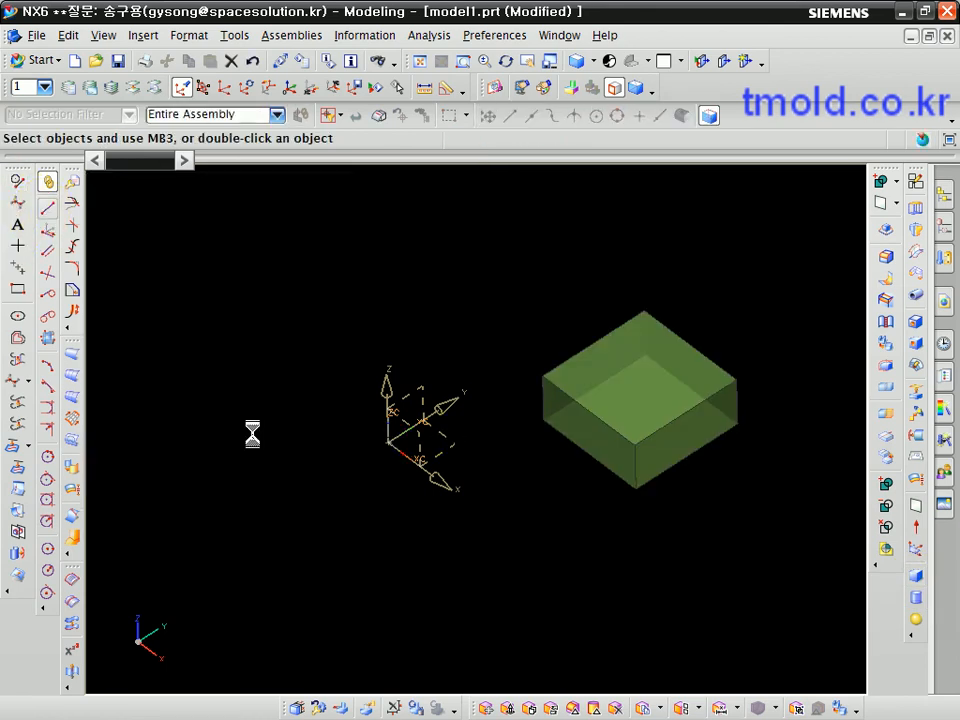
left_click(291, 481)
left_click(409, 577)
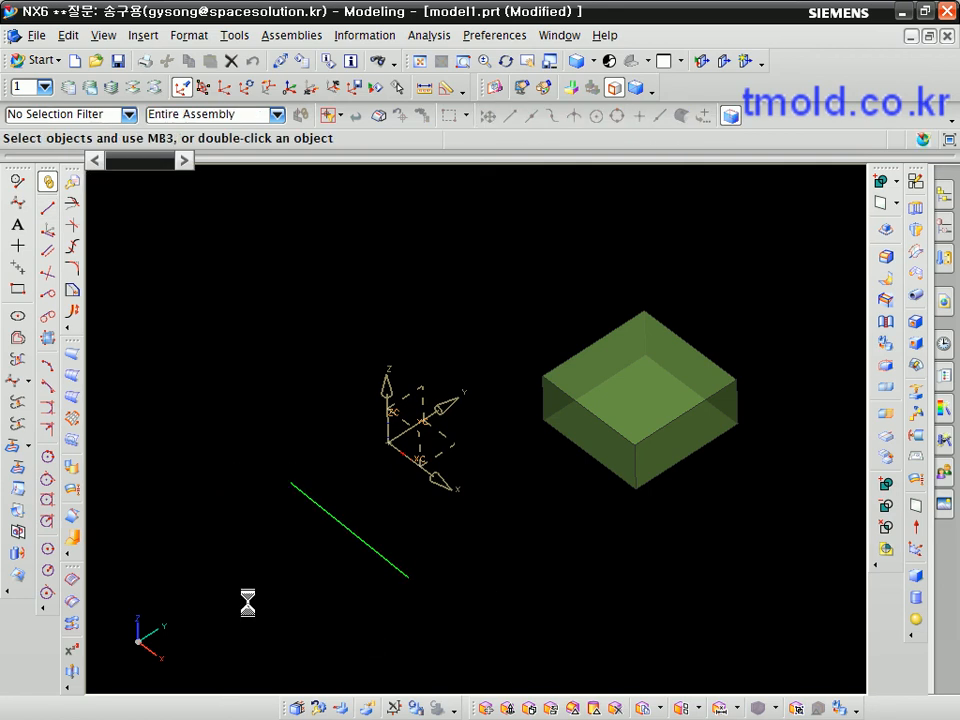
Draw a large three-point arc around the line, with its middle point at about XC 39, YC 19, ZC 0.
left_click(47, 366)
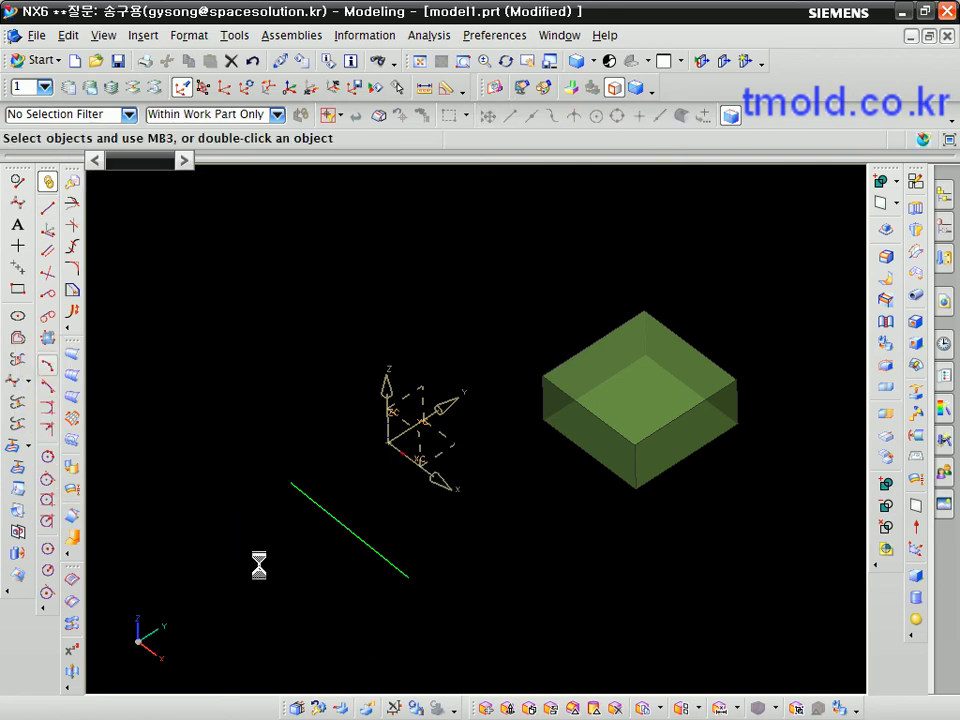
left_click(482, 601)
left_click(521, 510)
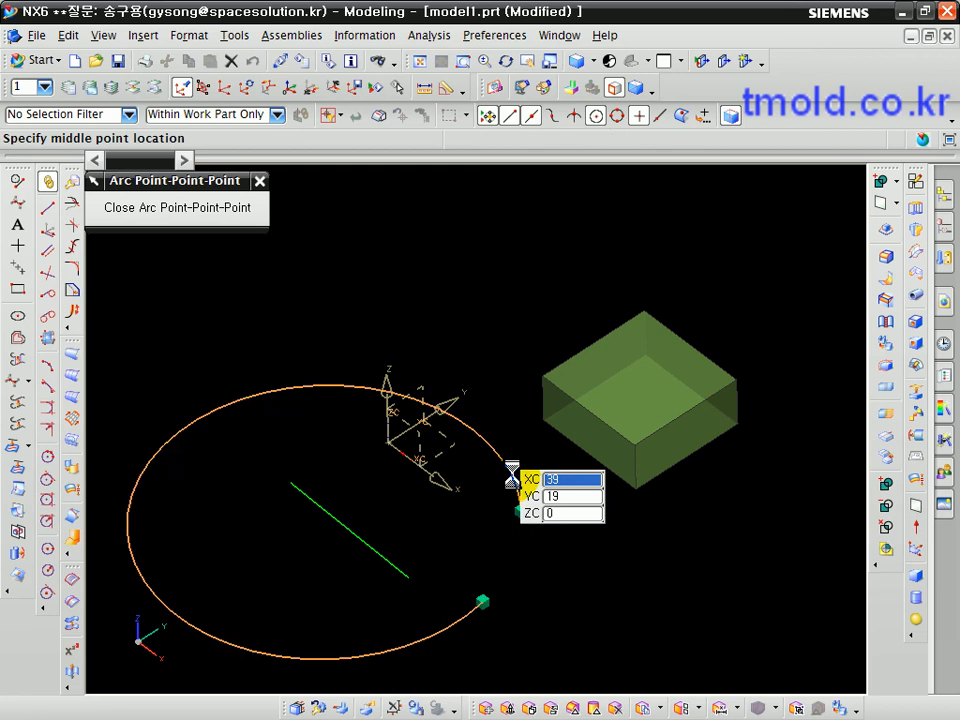
left_click(510, 471)
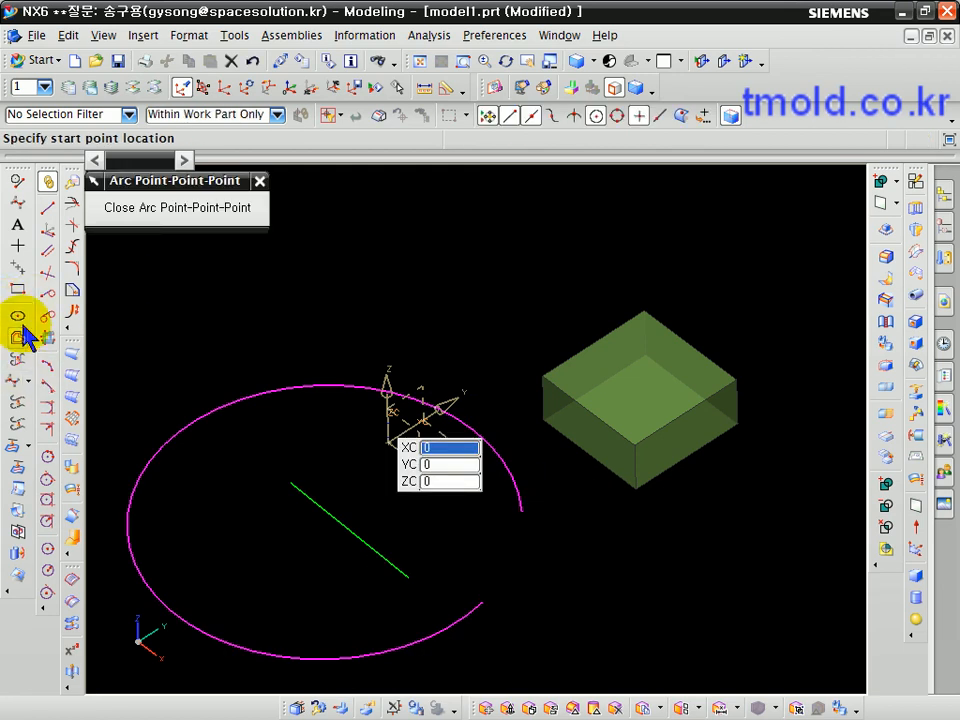
Draw an associative degree 5 studio spline through four points, from above the datum coordinate system down to in front of the block.
left_click(28, 446)
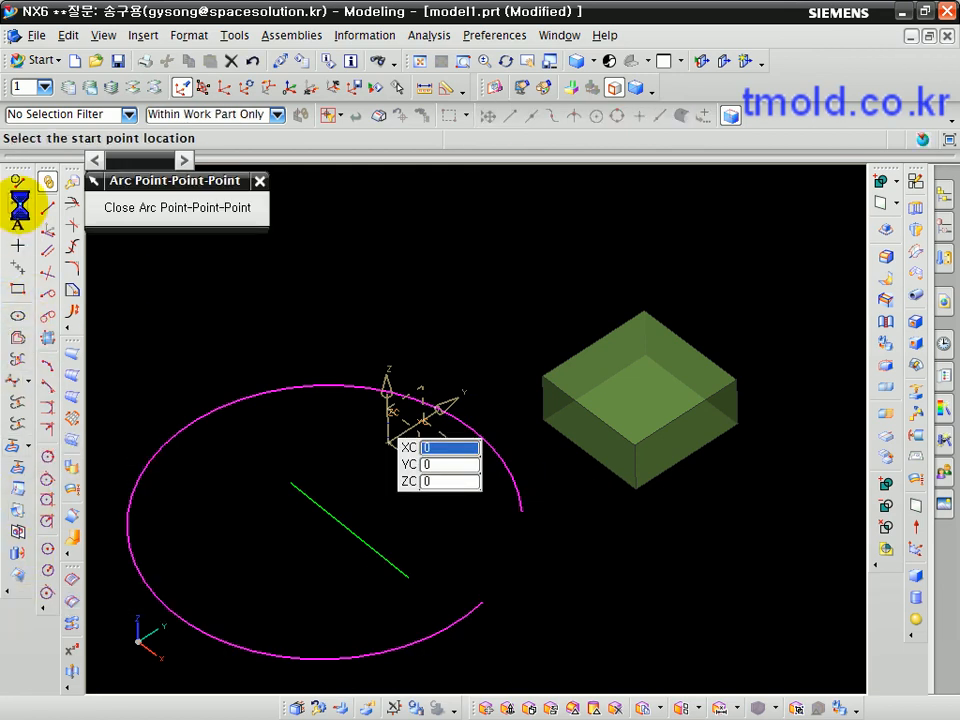
left_click(17, 204)
left_click(397, 263)
left_click(489, 251)
left_click(493, 328)
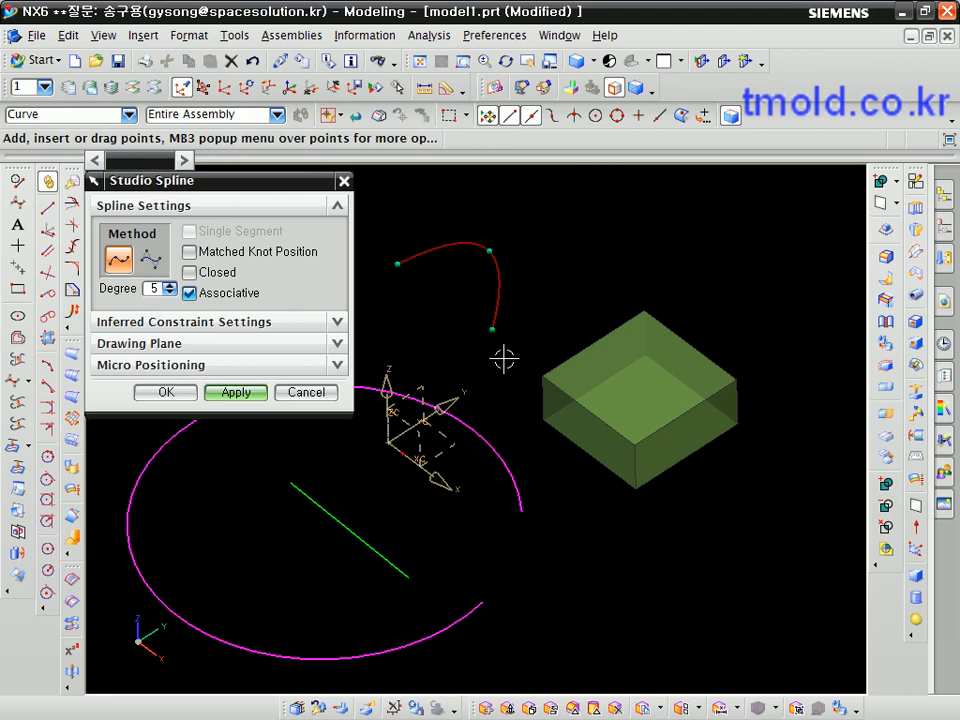
left_click(562, 498)
middle_click_drag(591, 537, 591, 508)
Extrude the block's rear top edge upward into a sheet about as tall as shown by stretching the end limit.
left_click(918, 190)
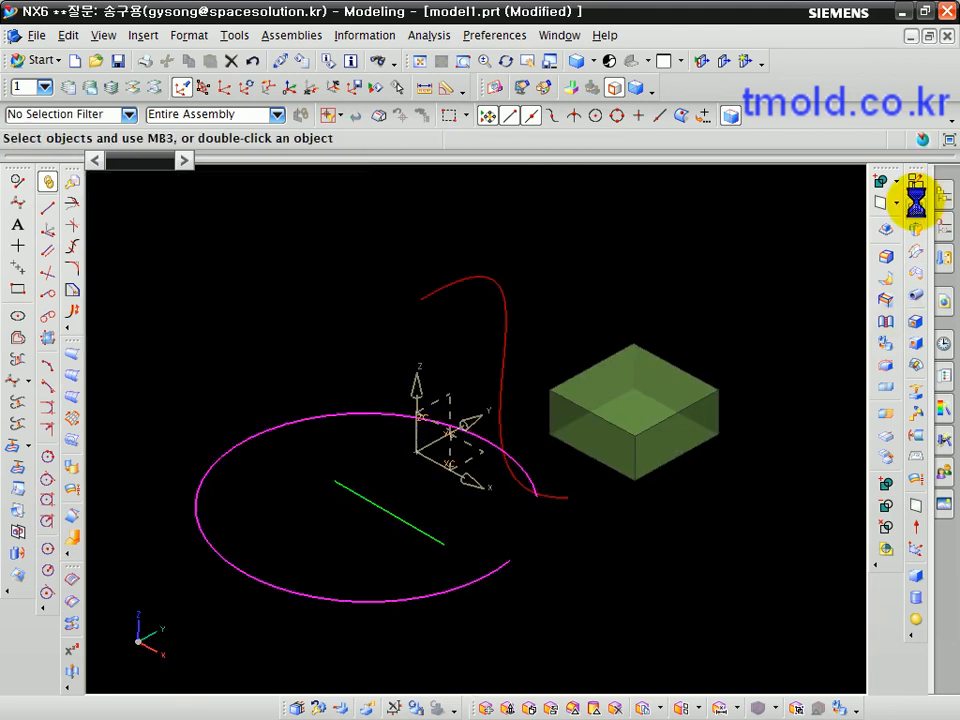
left_click(716, 380)
left_click(731, 385)
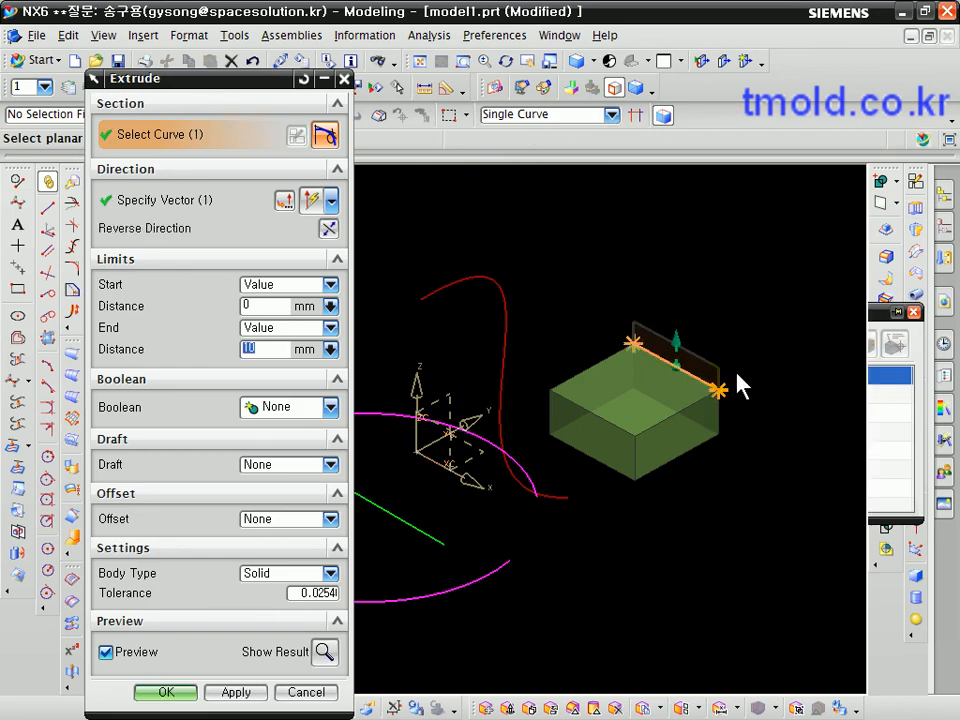
left_click_drag(673, 339, 662, 274)
middle_click(546, 289)
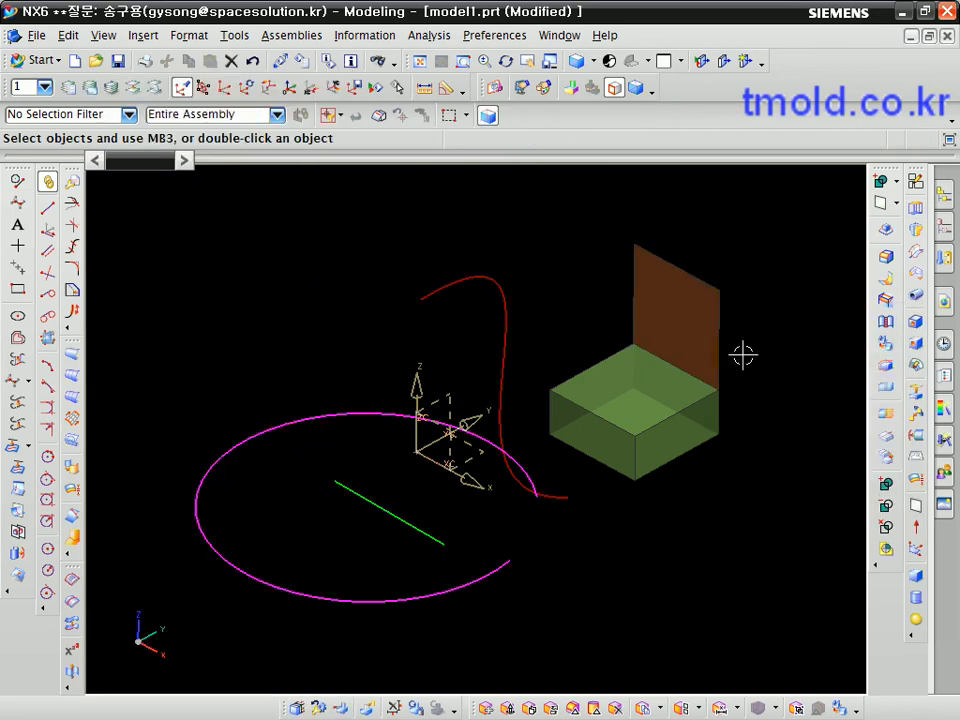
middle_click_drag(744, 354, 752, 408)
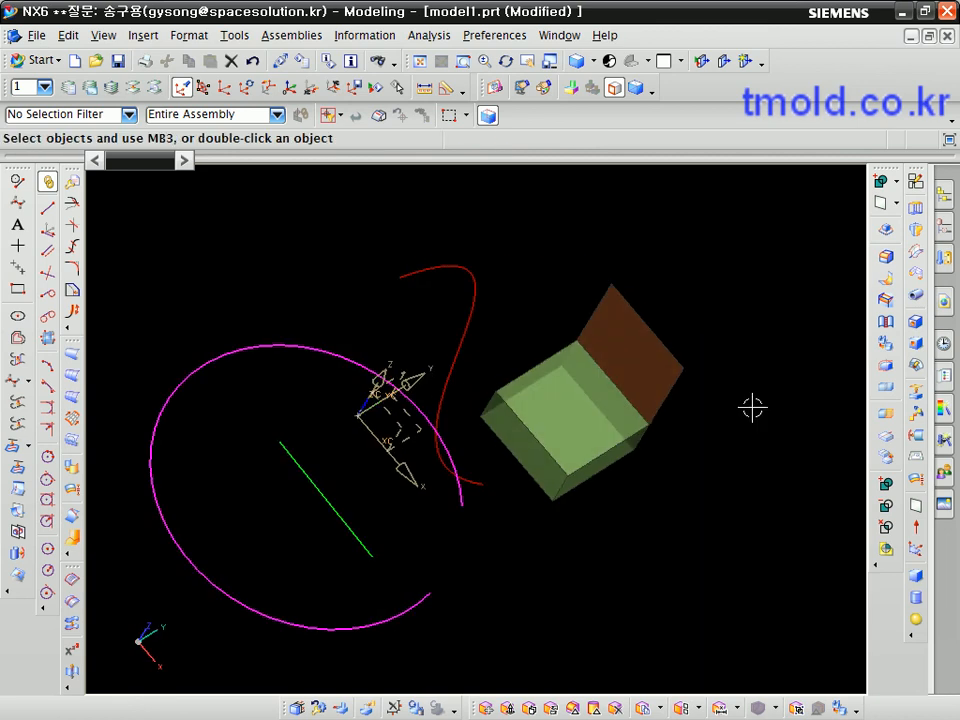